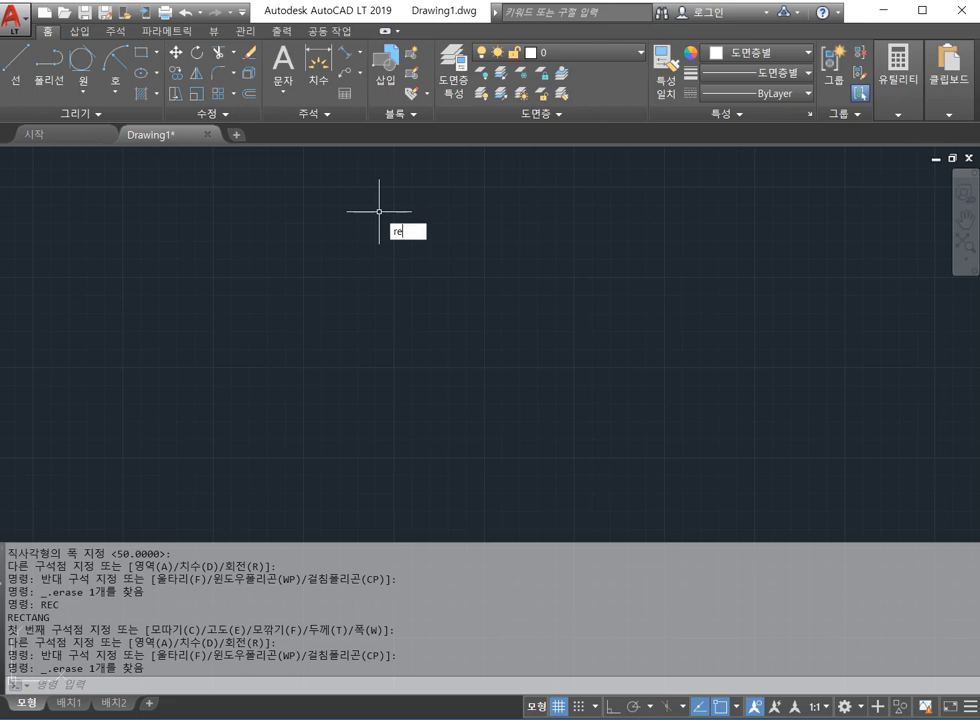
Step: Draw a rectangle in the empty drawing using the Area option, with an area of 1000 and a length of 50
{"action": "key", "text": "Return"}
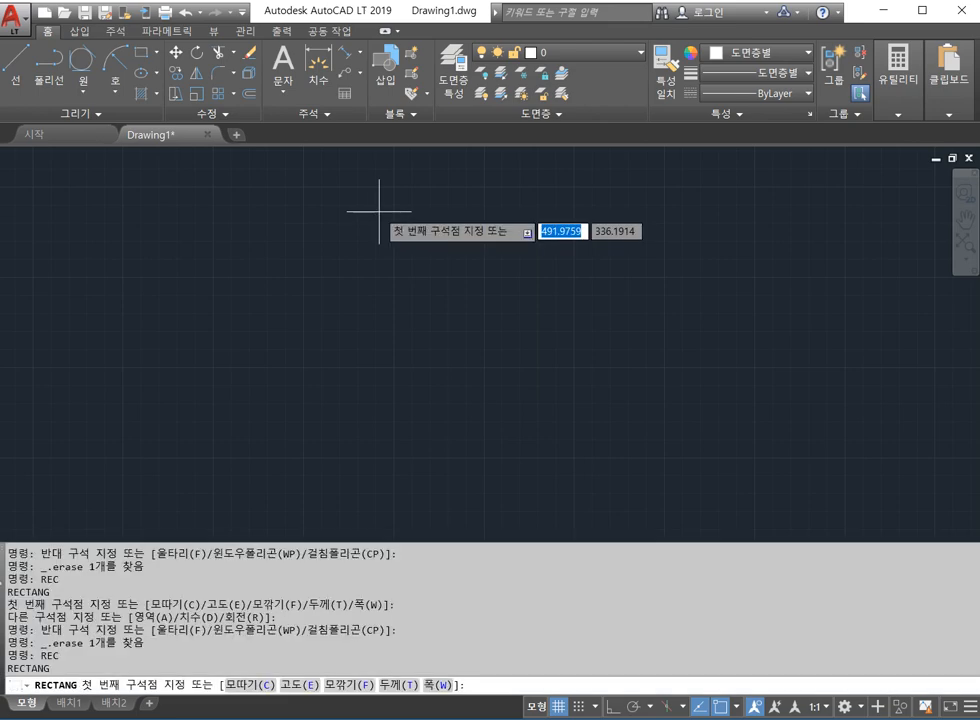
{"action": "left_click", "coordinate": [258, 427]}
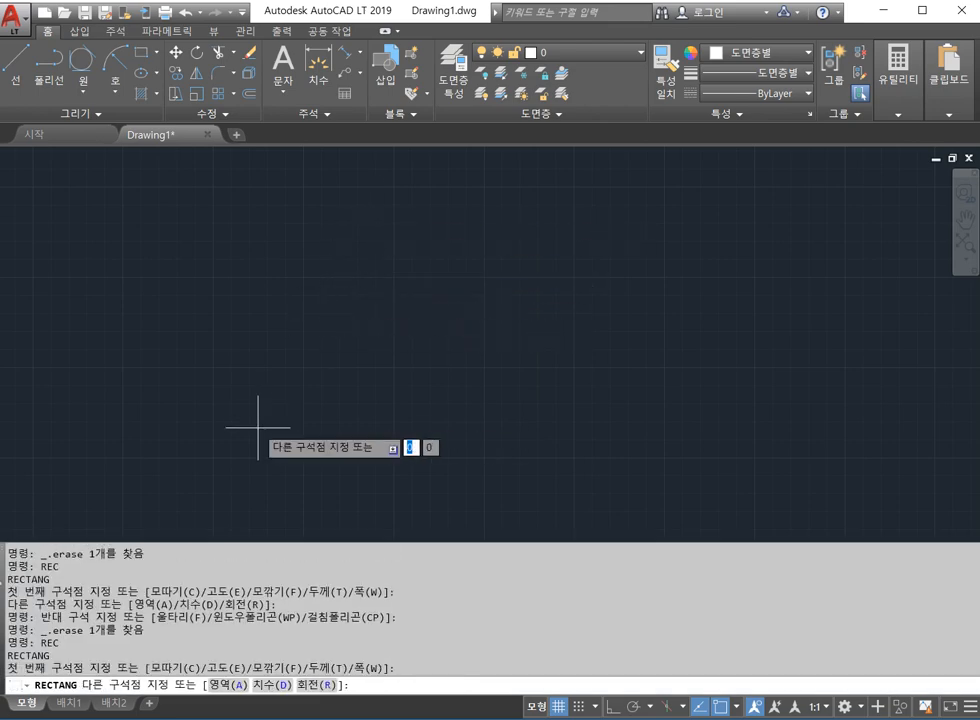
{"action": "type", "text": "a"}
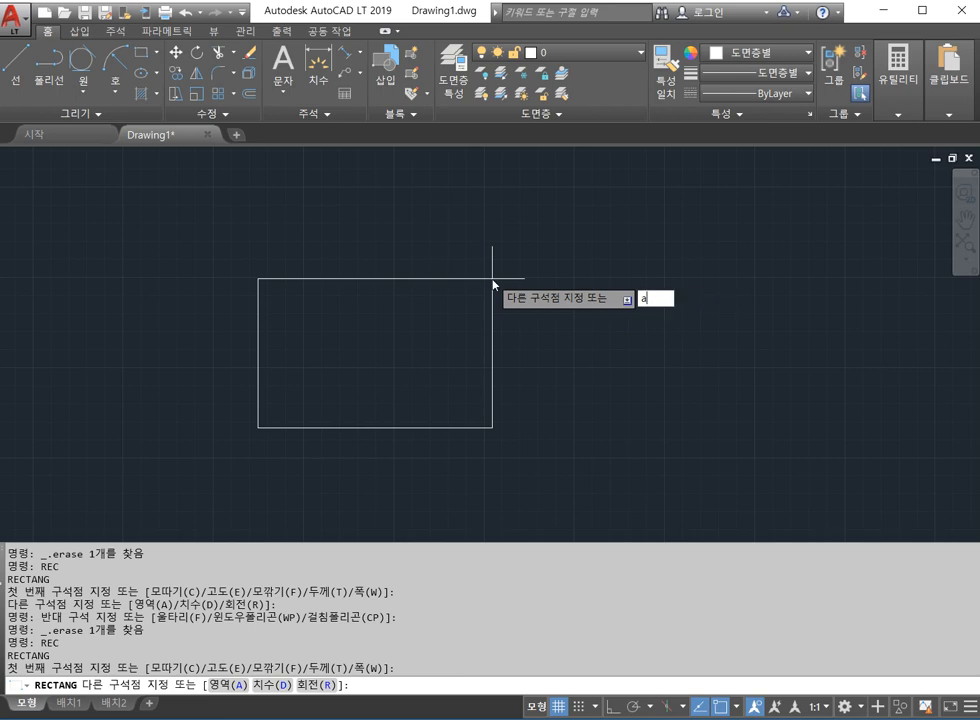
{"action": "key", "text": "Return"}
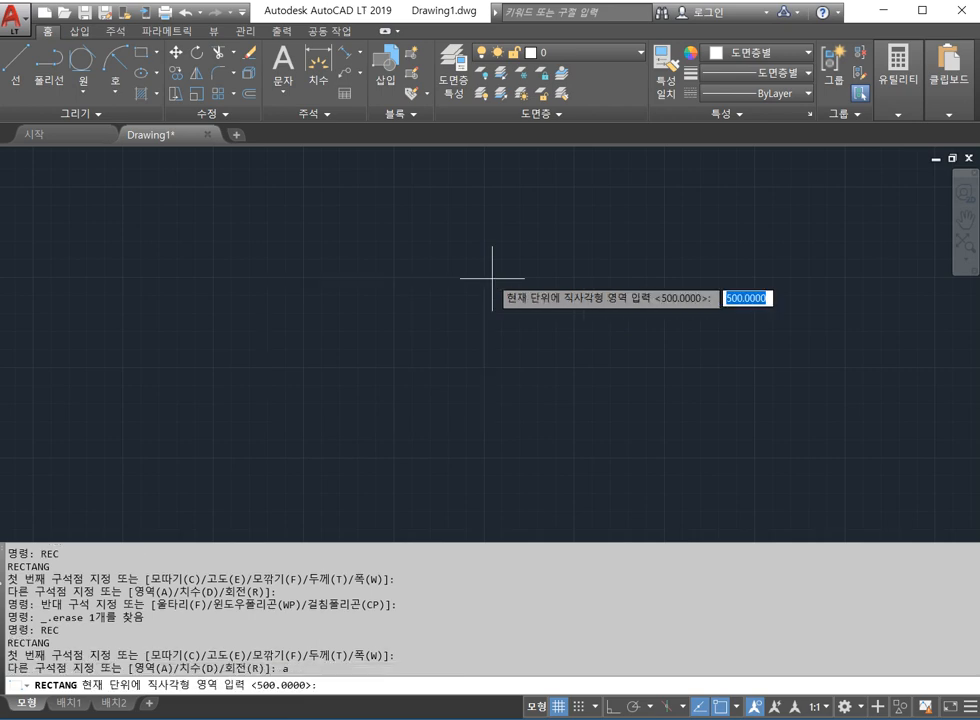
{"action": "type", "text": "1000"}
{"action": "key", "text": "Return"}
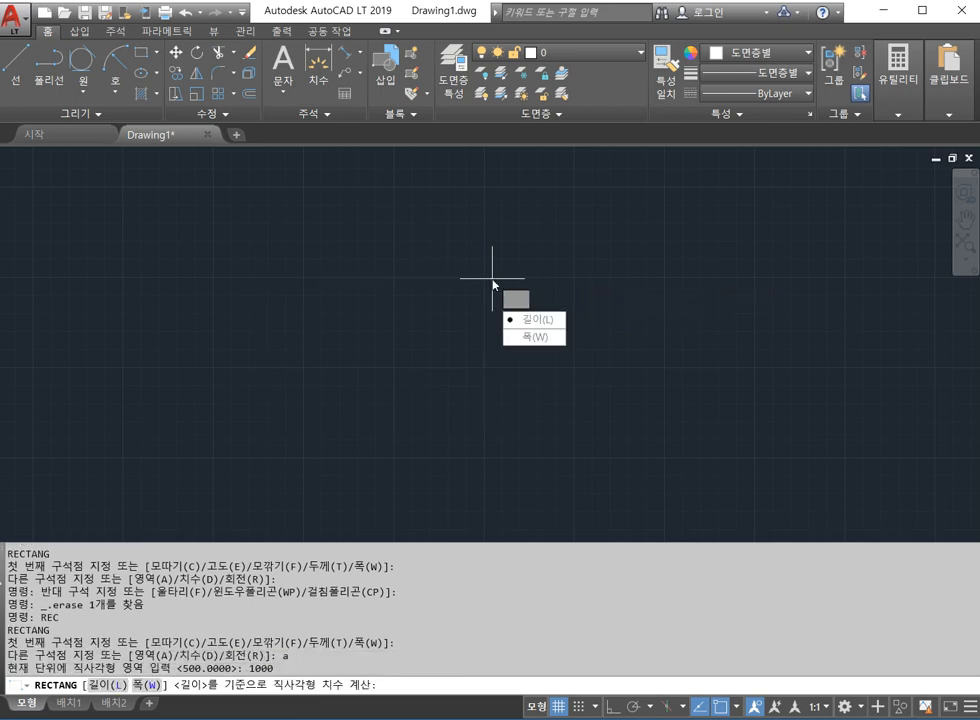
{"action": "type", "text": "l"}
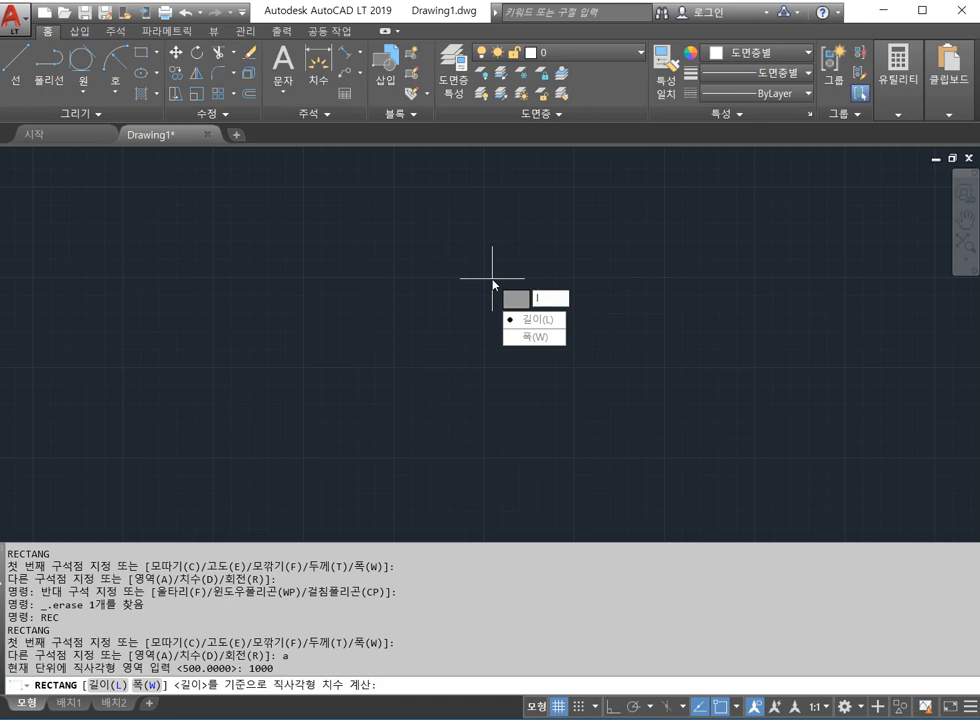
{"action": "key", "text": "Return"}
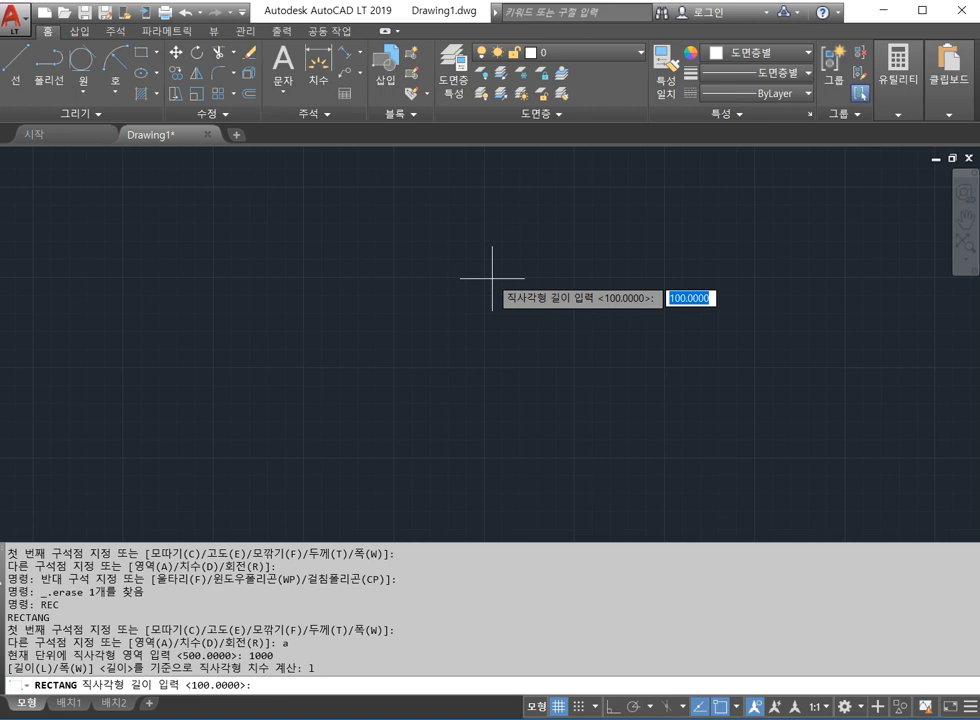
{"action": "type", "text": "50"}
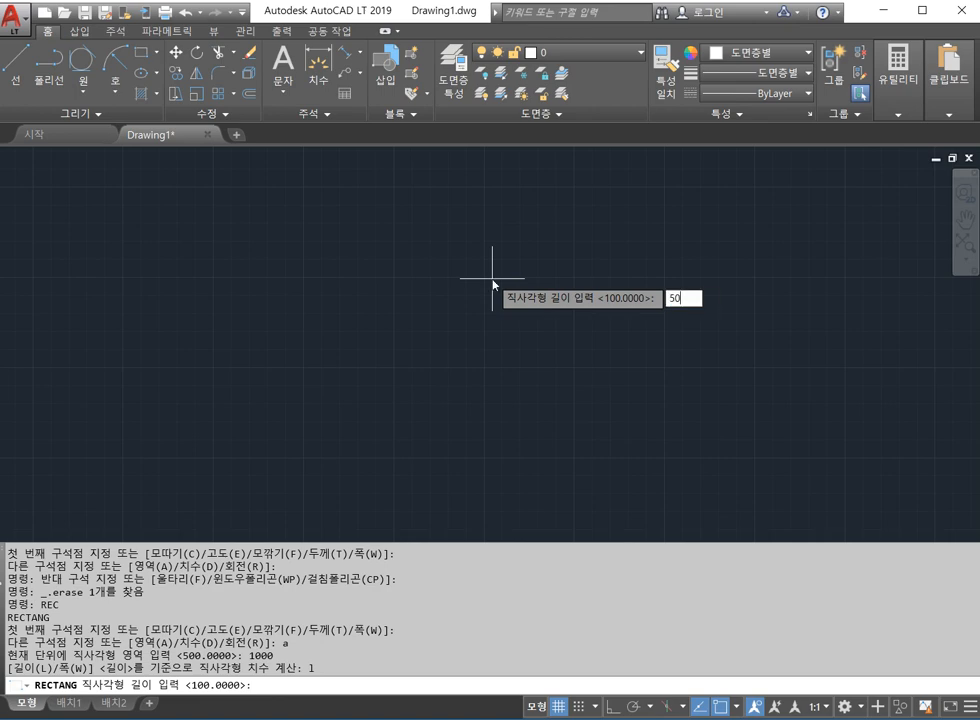
{"action": "key", "text": "Return"}
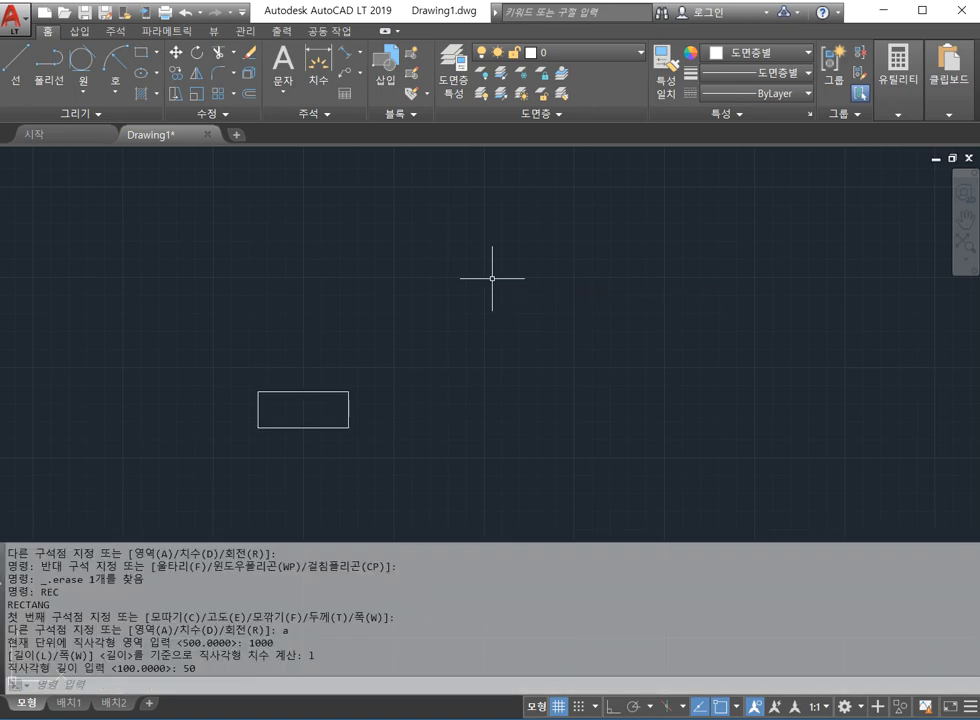
{"action": "left_click", "coordinate": [318, 68]}
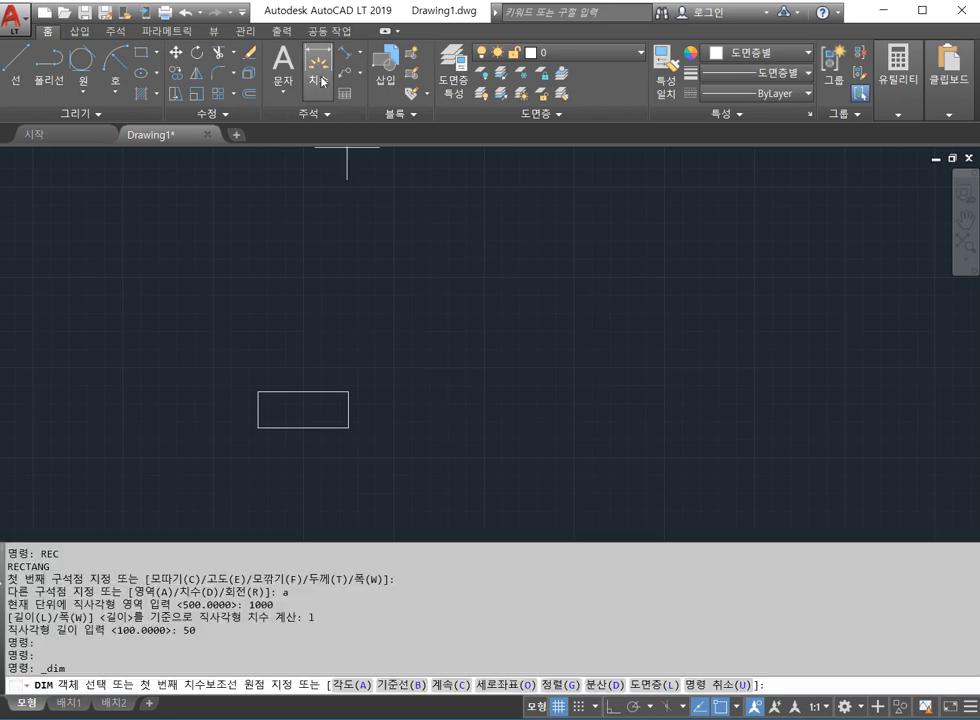
{"action": "left_click", "coordinate": [258, 427]}
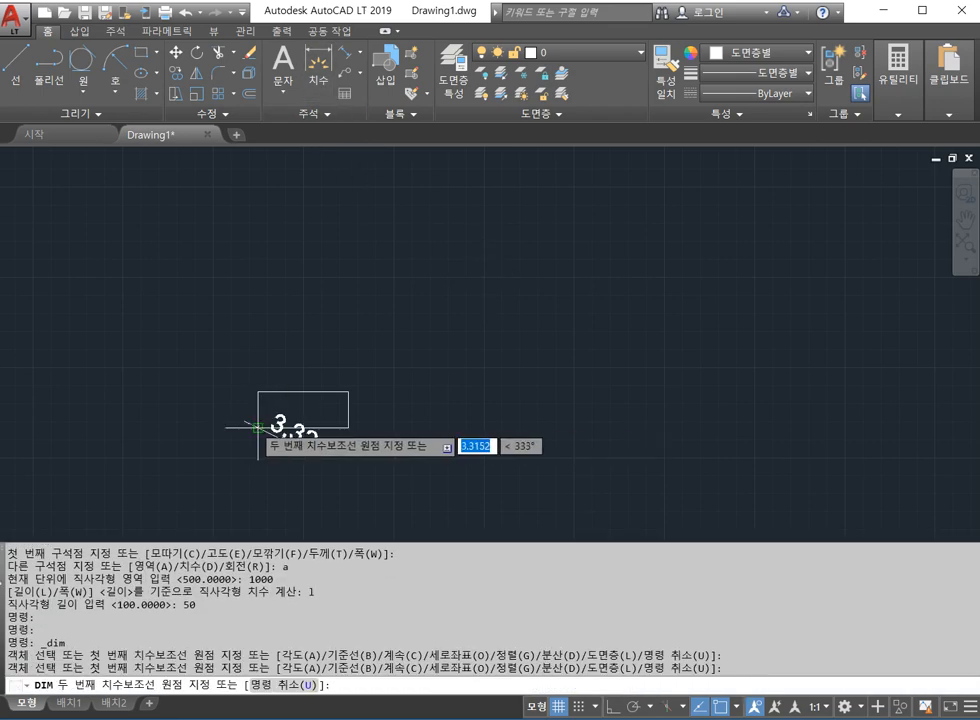
{"action": "key", "text": "Escape"}
Step: Dimension the rectangle's length below its lower edge and its width beside its right edge
{"action": "key", "text": "Return"}
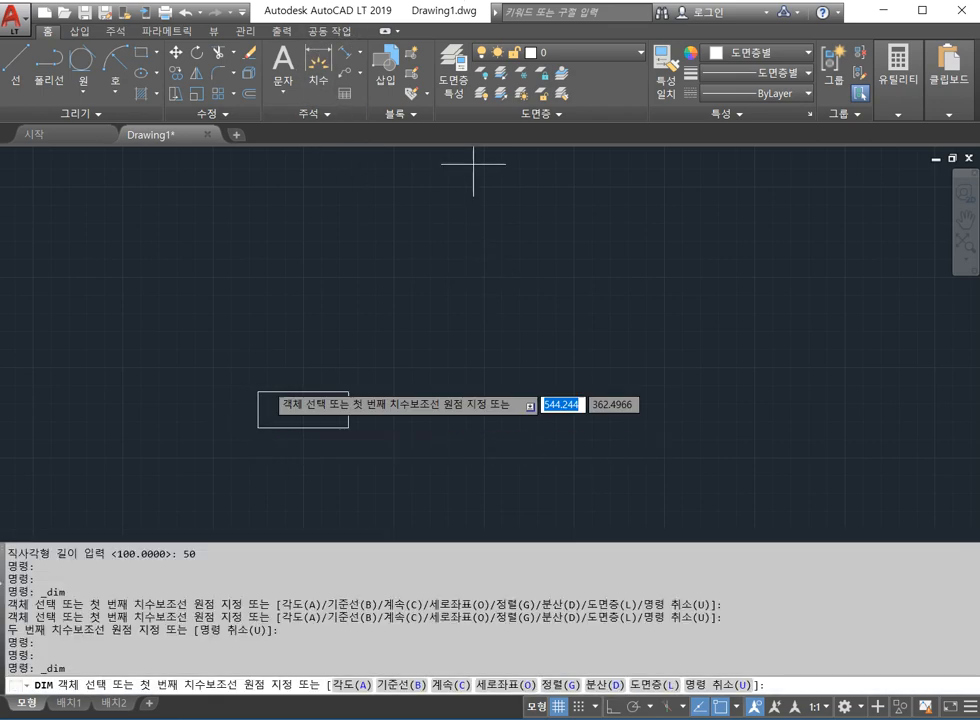
{"action": "left_click", "coordinate": [258, 427]}
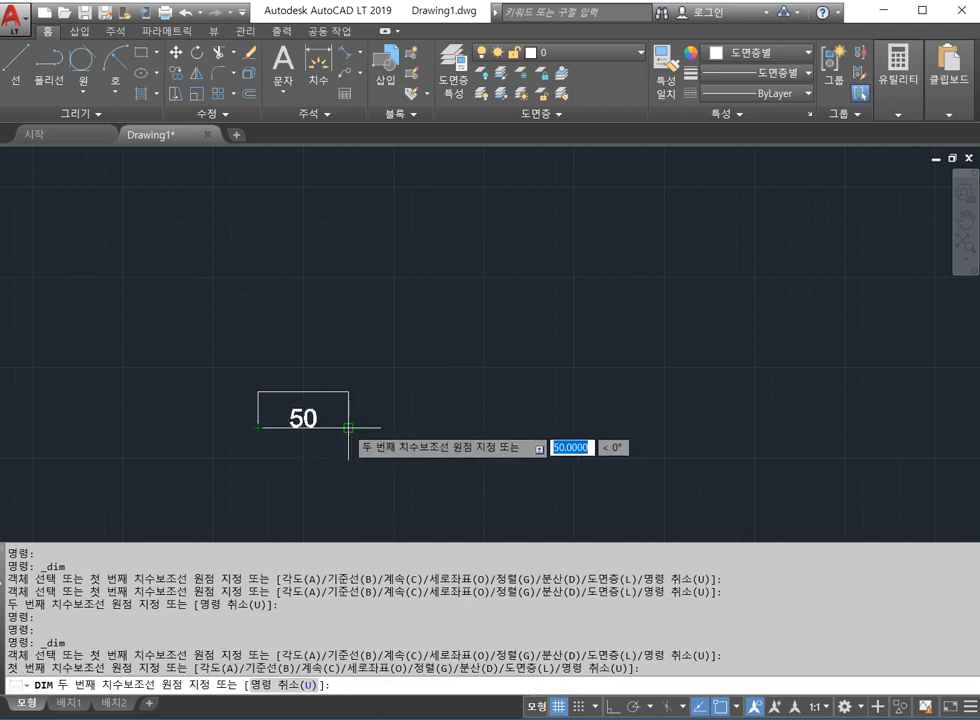
{"action": "left_click", "coordinate": [348, 427]}
{"action": "left_click", "coordinate": [348, 459]}
{"action": "left_click", "coordinate": [348, 427]}
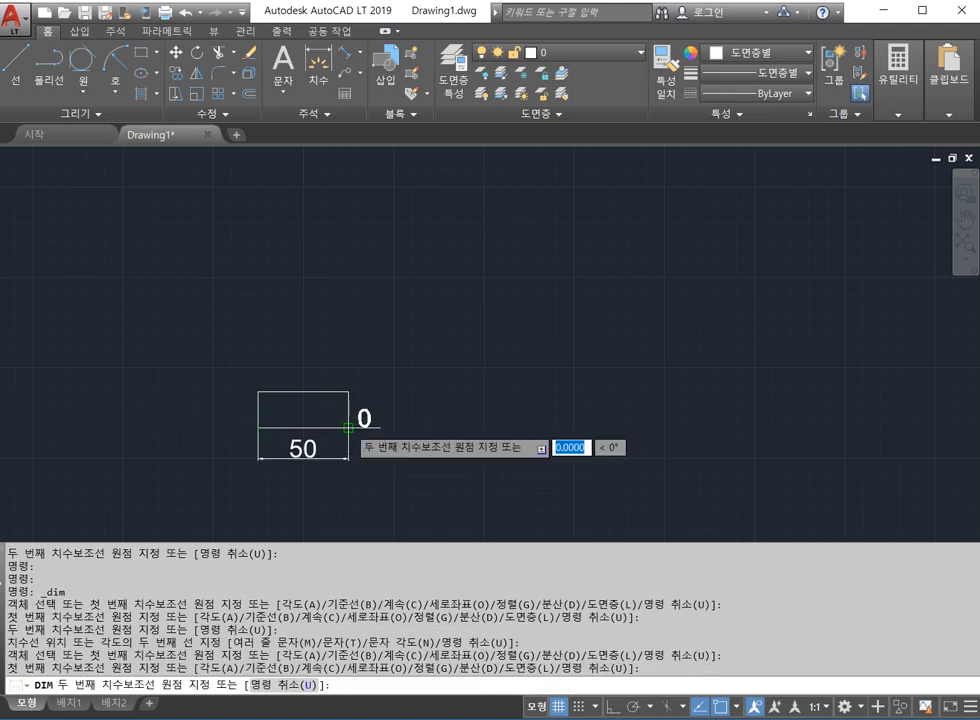
{"action": "left_click", "coordinate": [348, 391]}
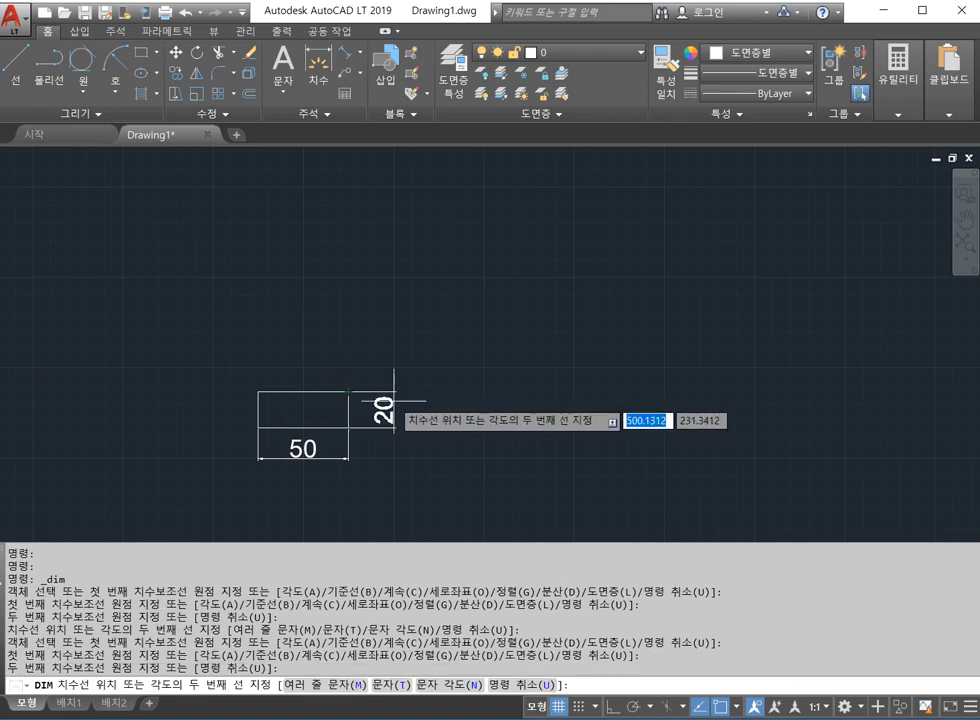
{"action": "left_click", "coordinate": [394, 400]}
{"action": "key", "text": "Escape"}
Step: Draw a second rectangle to the right of the first, using the Area option with area 1000 and width 25
{"action": "type", "text": "r"}
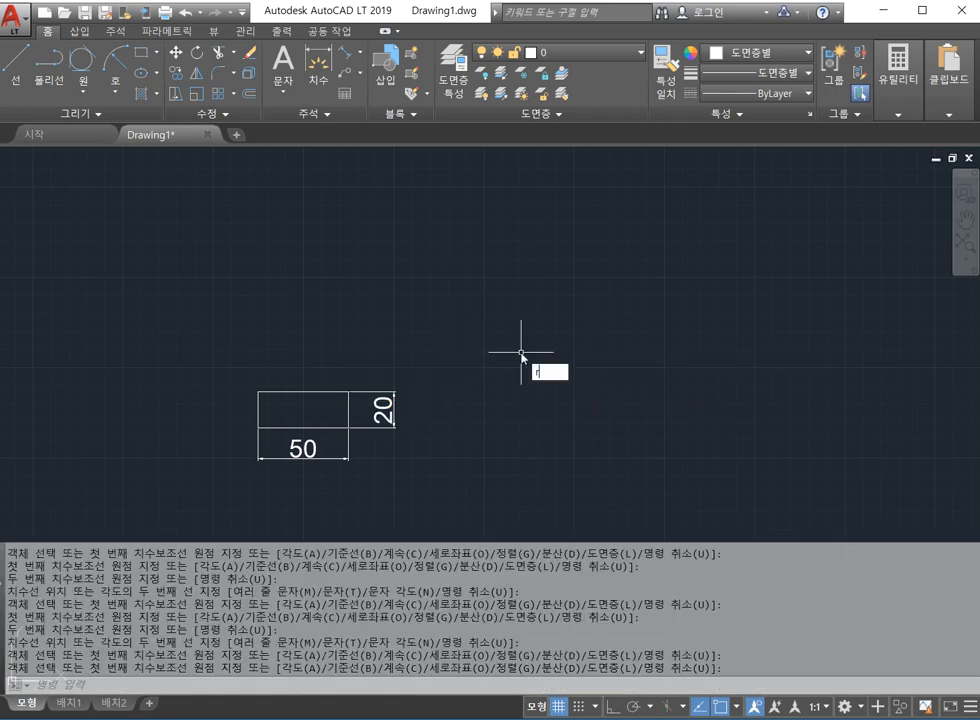
{"action": "type", "text": "ec"}
{"action": "key", "text": "Return"}
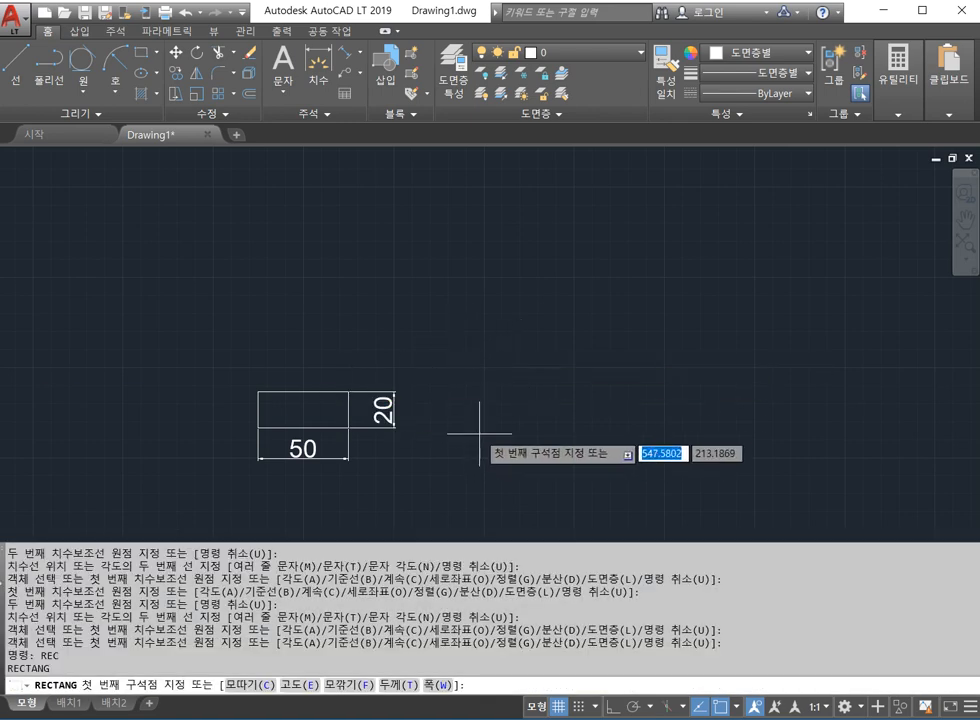
{"action": "left_click", "coordinate": [479, 336]}
{"action": "type", "text": "a"}
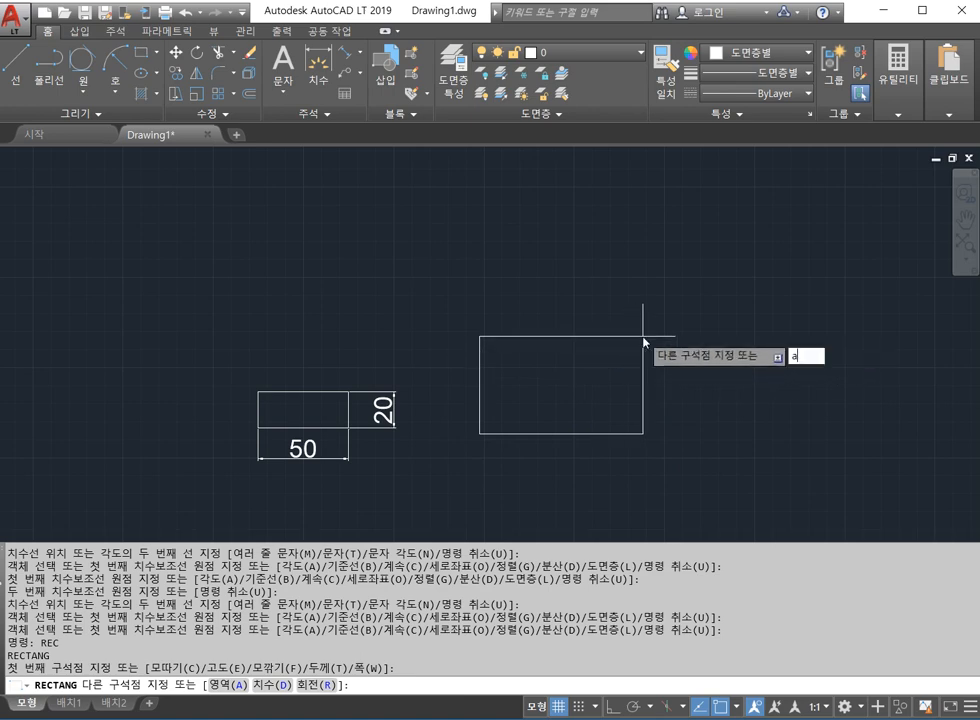
{"action": "key", "text": "Return"}
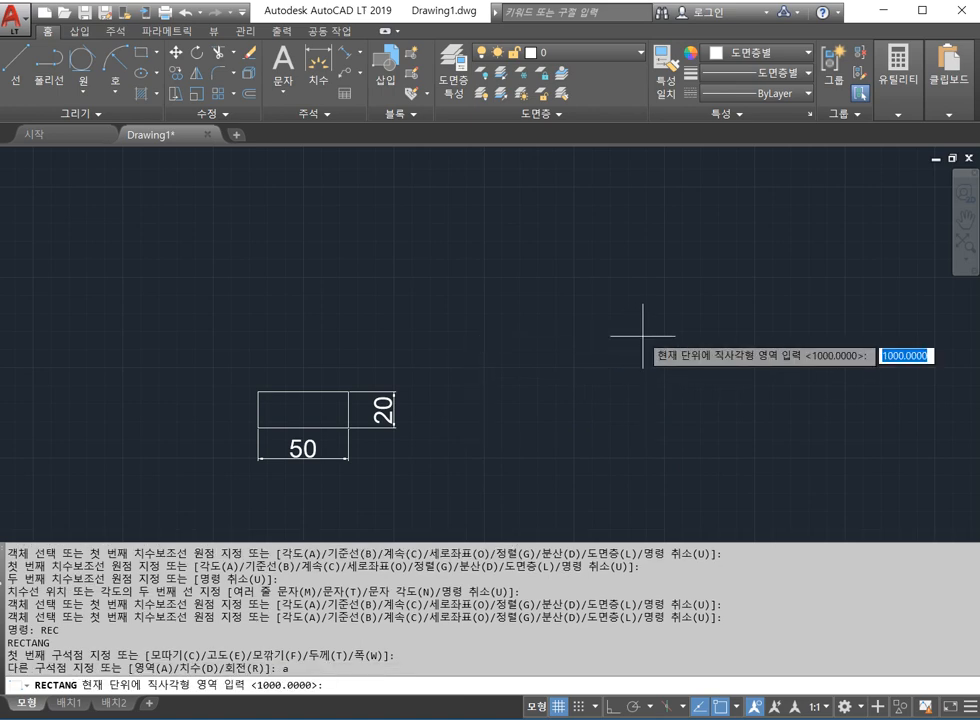
{"action": "key", "text": "Return"}
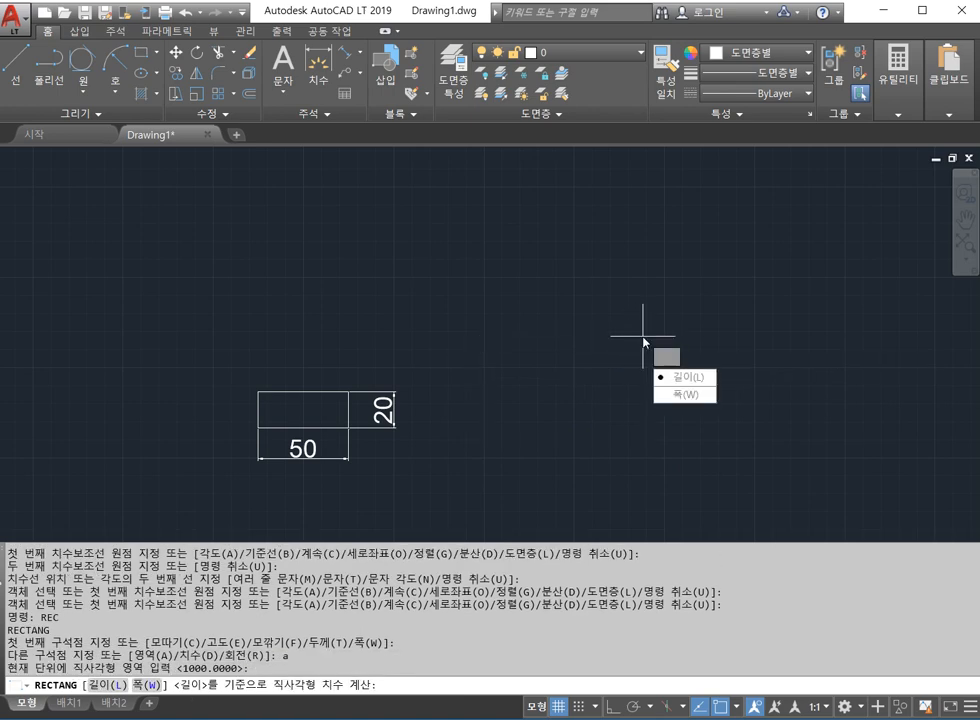
{"action": "type", "text": "w"}
{"action": "key", "text": "Return"}
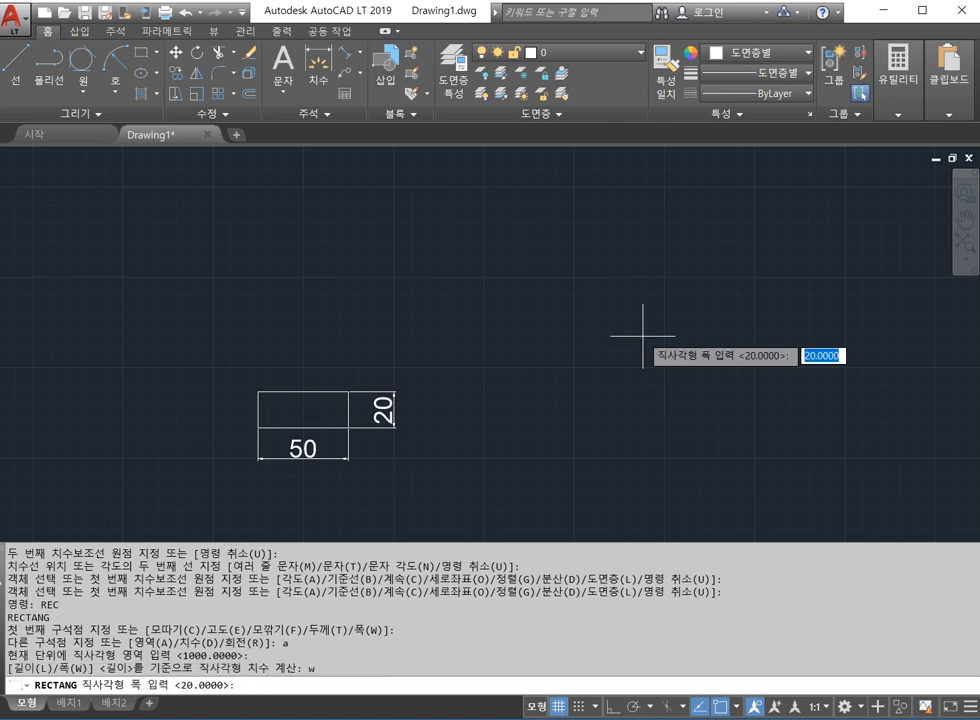
{"action": "type", "text": "25"}
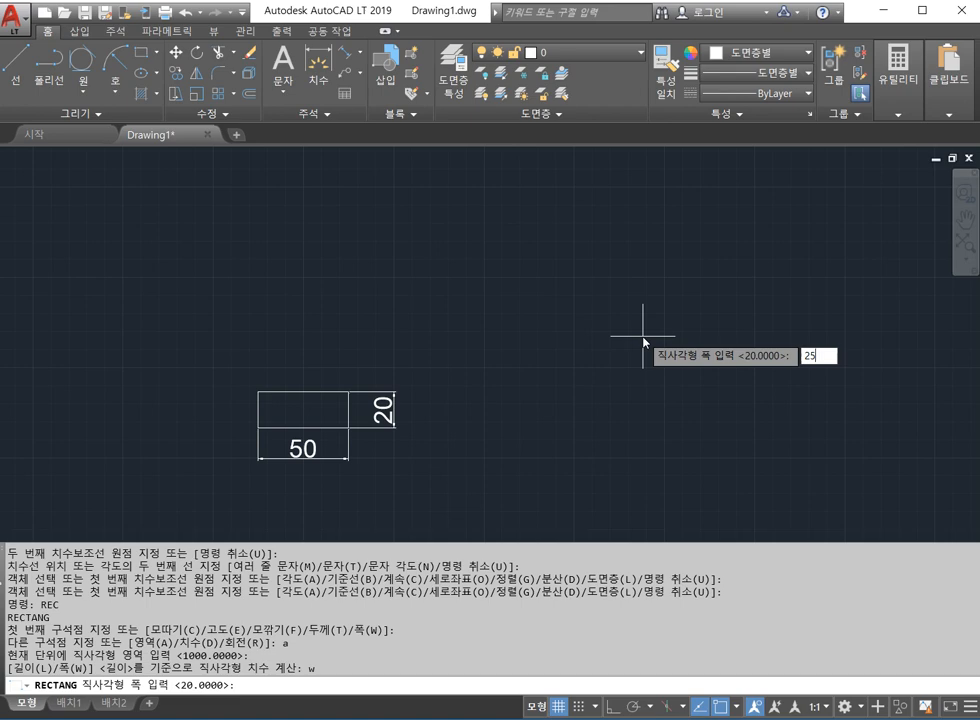
{"action": "key", "text": "Return"}
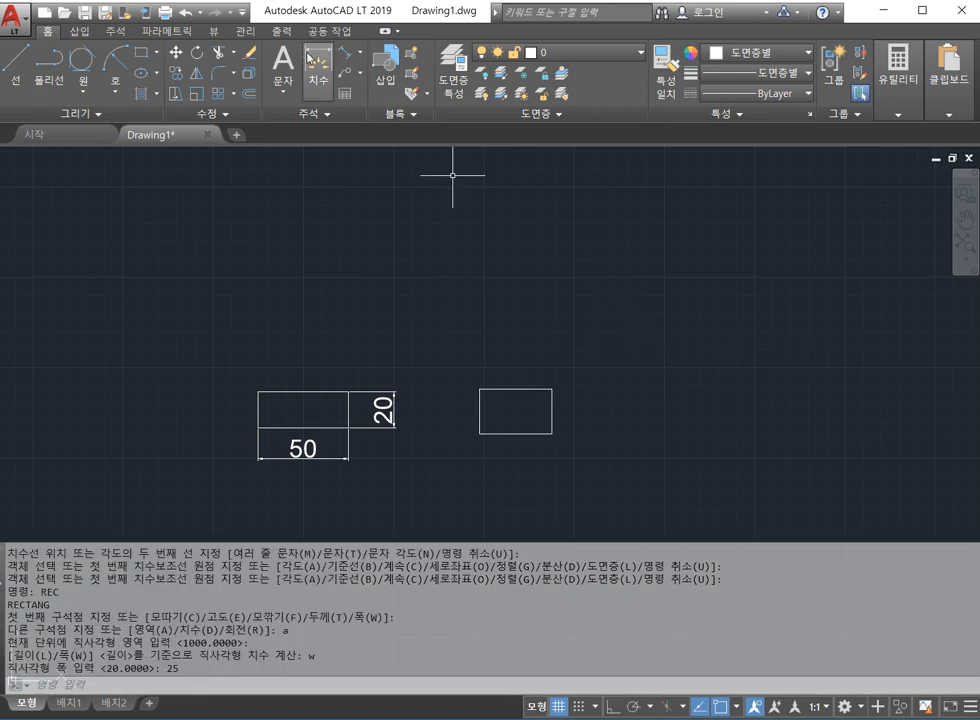
Step: Dimension the second rectangle's length below its lower edge and its width beside its right edge
{"action": "left_click", "coordinate": [309, 58]}
{"action": "left_click", "coordinate": [480, 433]}
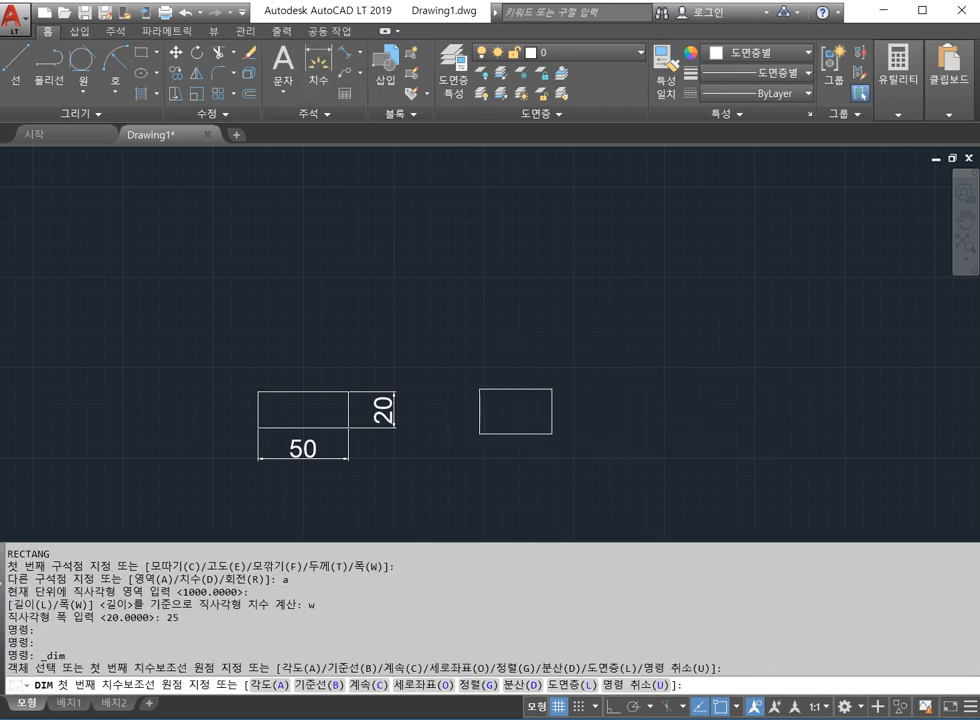
{"action": "left_click", "coordinate": [551, 433]}
{"action": "left_click", "coordinate": [530, 462]}
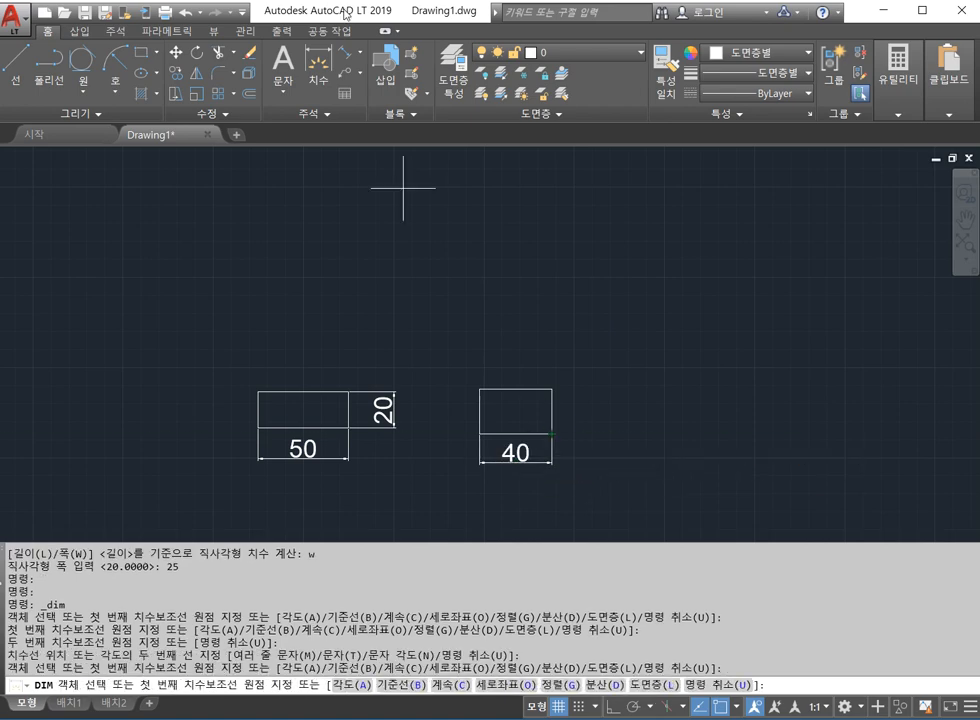
{"action": "key", "text": "Return"}
{"action": "left_click", "coordinate": [318, 62]}
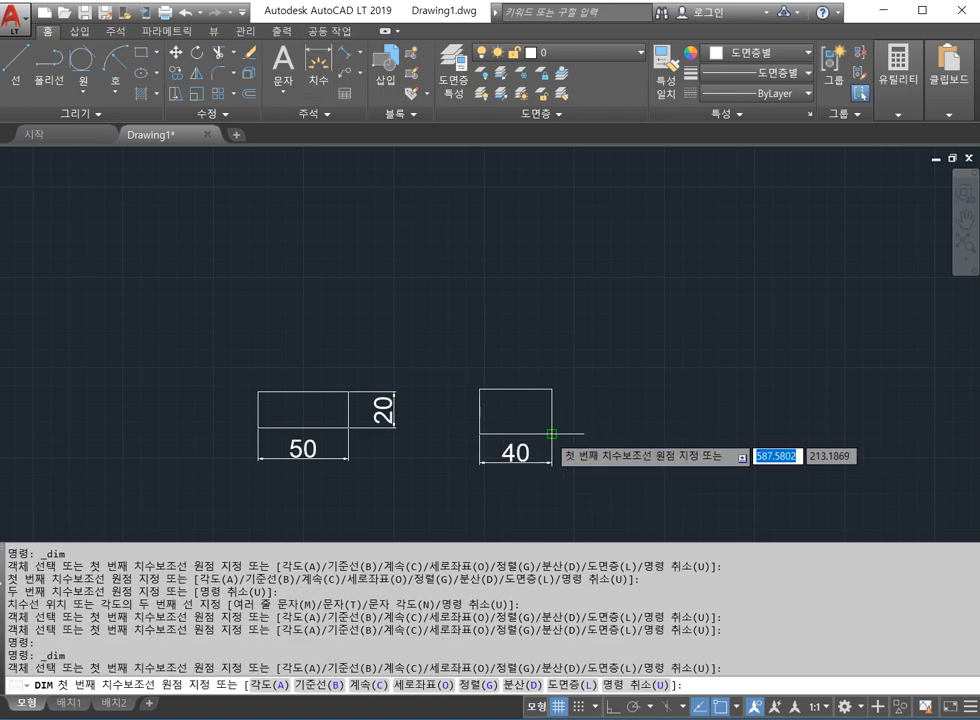
{"action": "left_click", "coordinate": [551, 433]}
{"action": "left_click", "coordinate": [551, 389]}
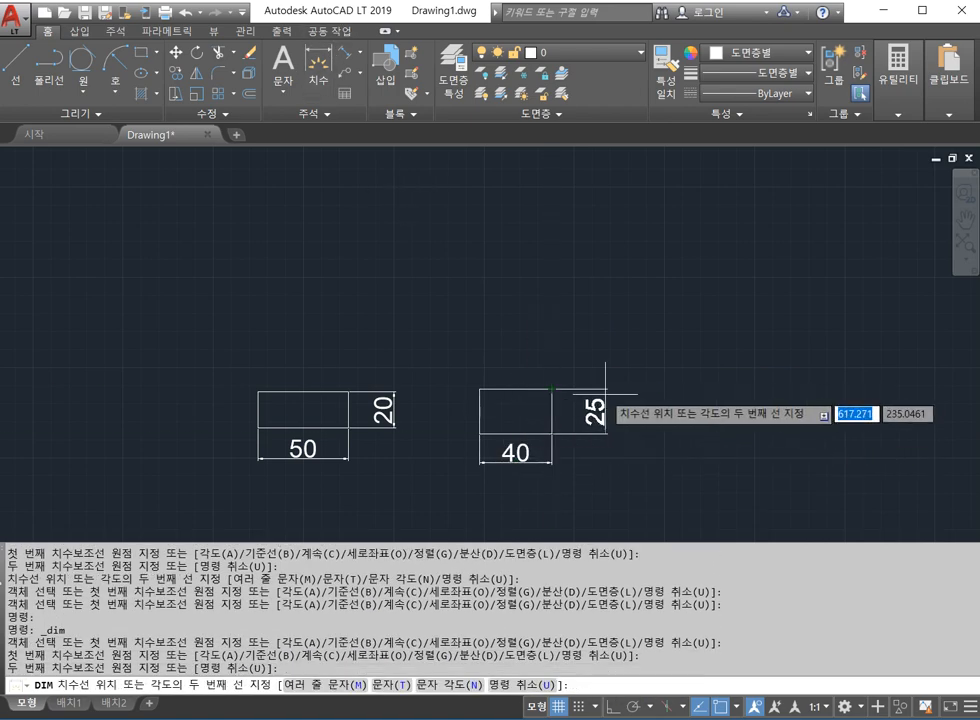
{"action": "left_click", "coordinate": [606, 392]}
{"action": "key", "text": "Return"}
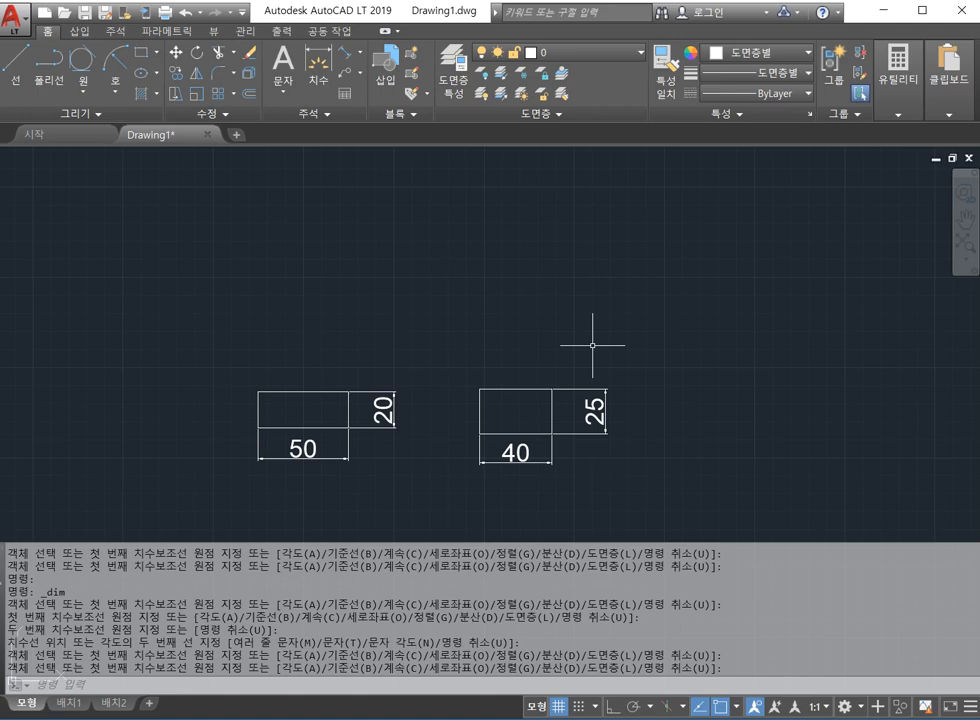
Step: Erase both rectangles together with all their dimensions
{"action": "left_click", "coordinate": [640, 513]}
{"action": "left_click", "coordinate": [188, 307]}
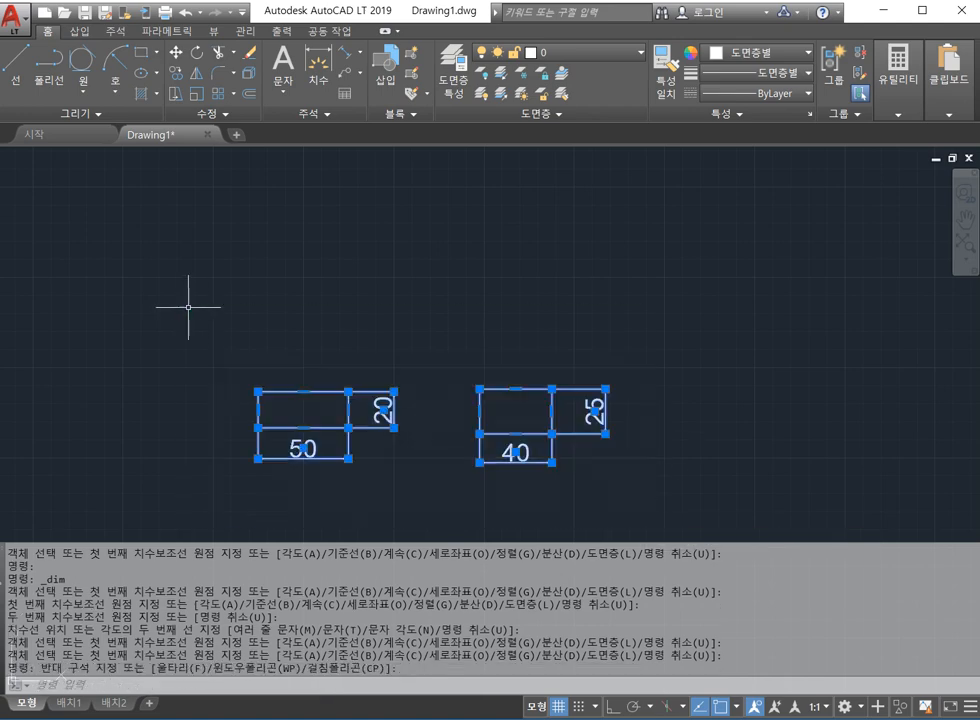
{"action": "key", "text": "Delete"}
Step: Start a rectangle near the middle of the drawing using the Dimensions option with length 100 and width 50
{"action": "type", "text": "re"}
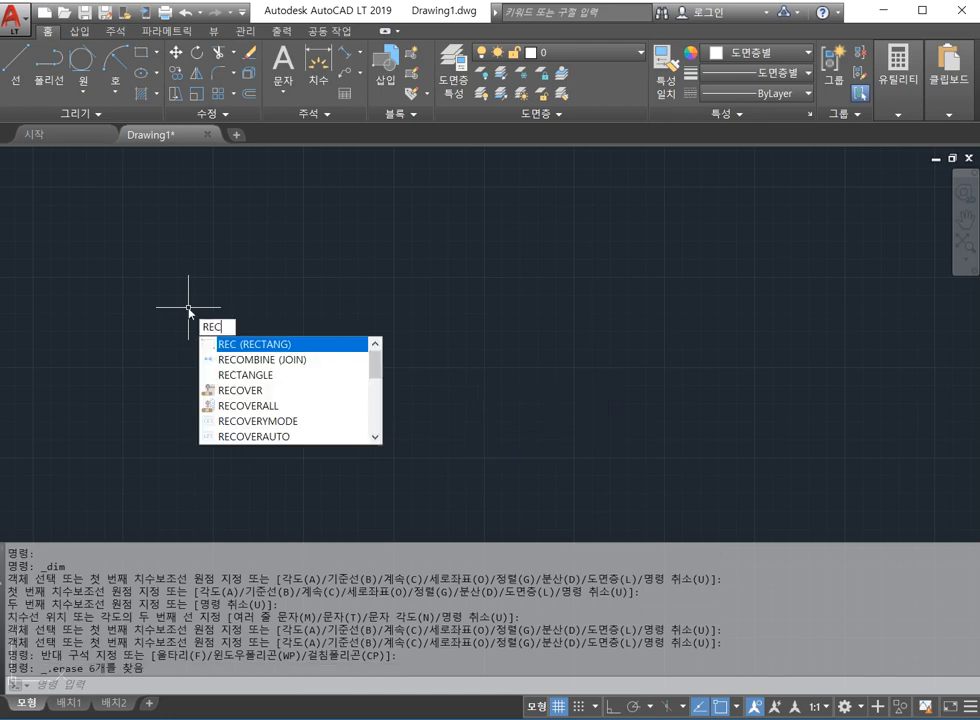
{"action": "key", "text": "Return"}
{"action": "left_click", "coordinate": [343, 432]}
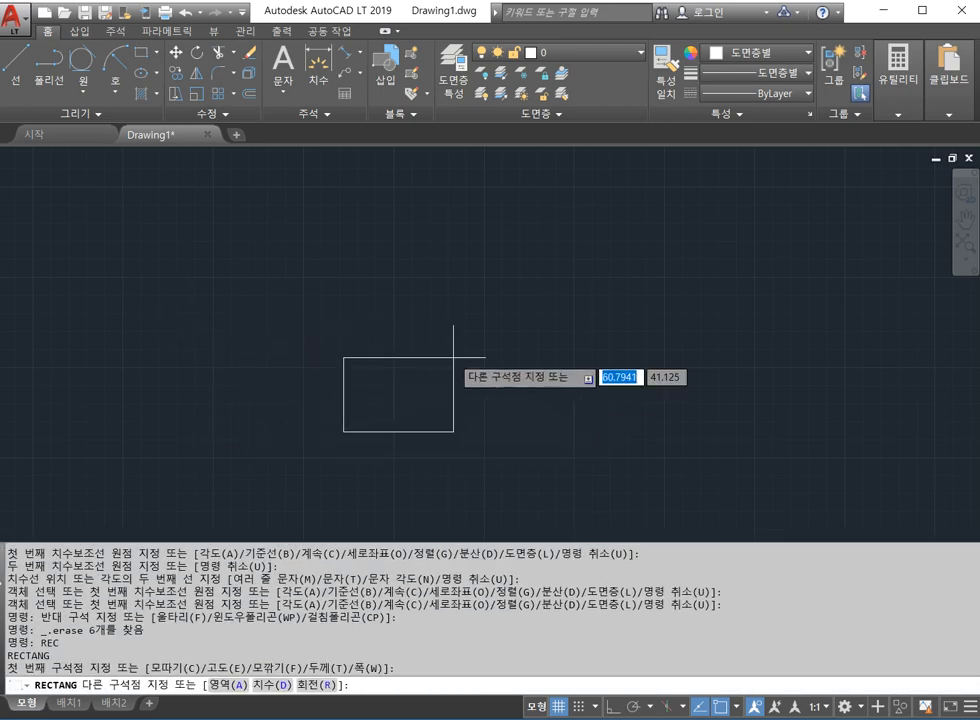
{"action": "type", "text": "d"}
{"action": "key", "text": "Return"}
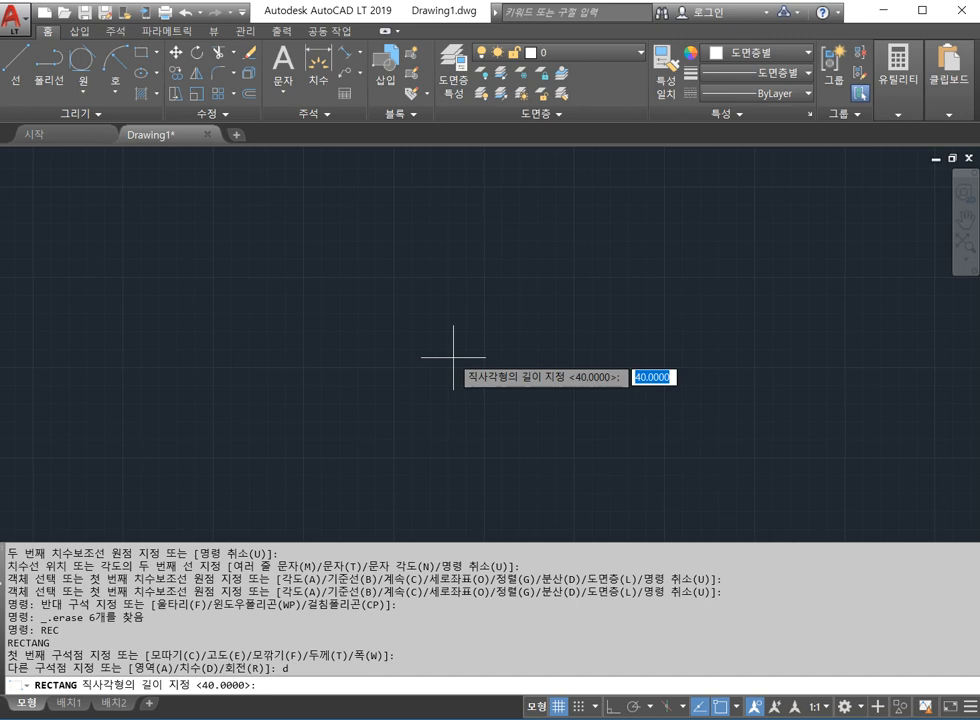
{"action": "type", "text": "100"}
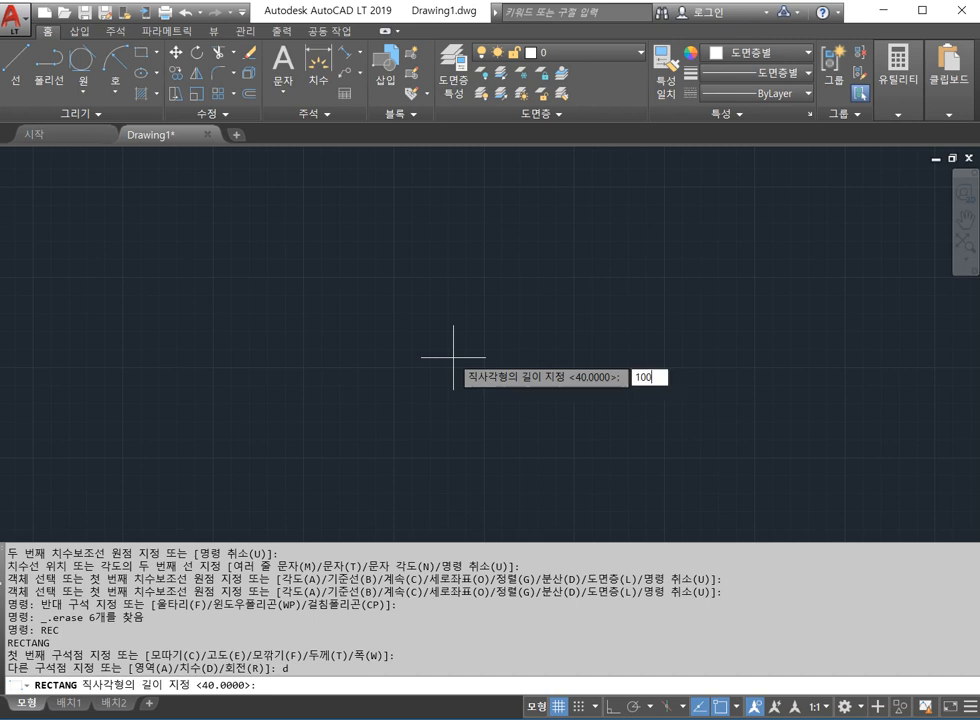
{"action": "key", "text": "Return"}
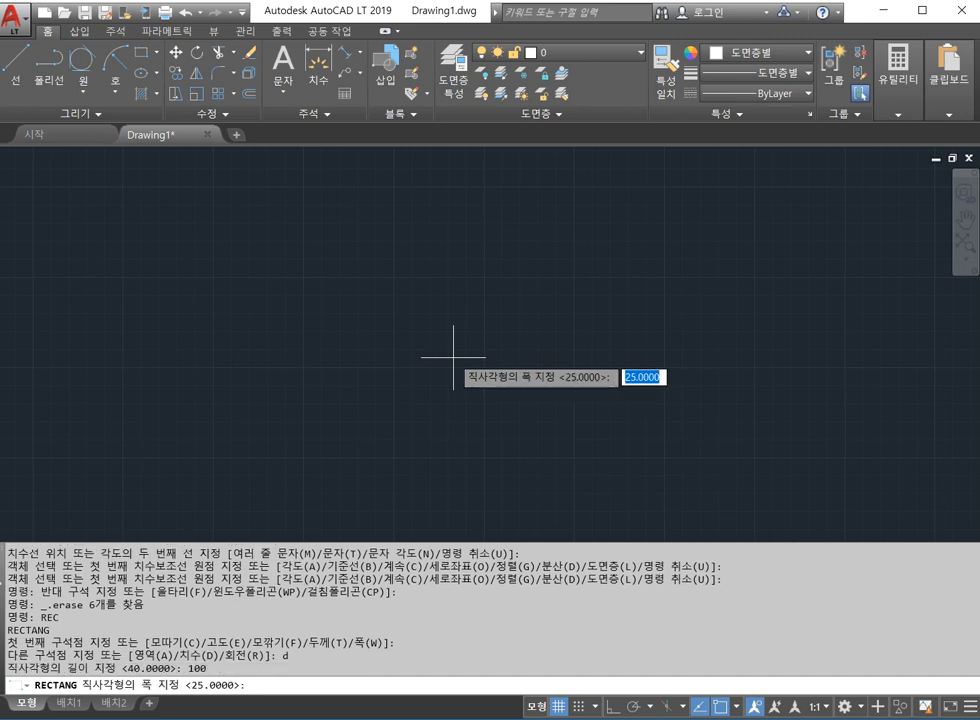
{"action": "type", "text": "50"}
{"action": "key", "text": "Return"}
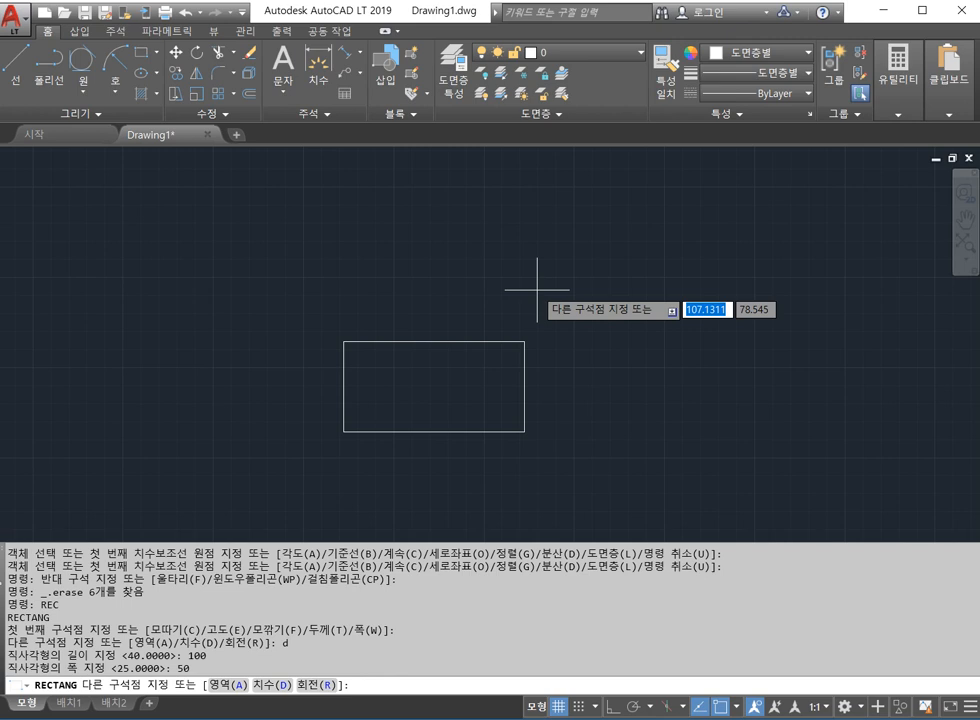
Step: Set the rectangle's rotation to 45 degrees and place it with length 100 and width 50, extending to the lower right
{"action": "type", "text": "r"}
{"action": "key", "text": "Return"}
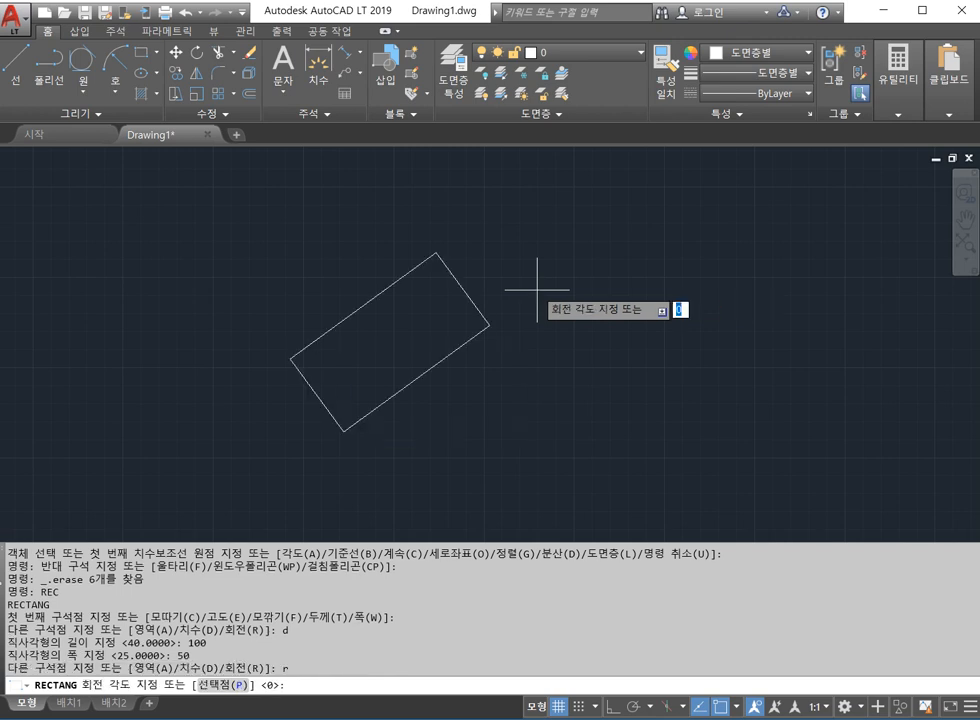
{"action": "type", "text": "45"}
{"action": "key", "text": "Return"}
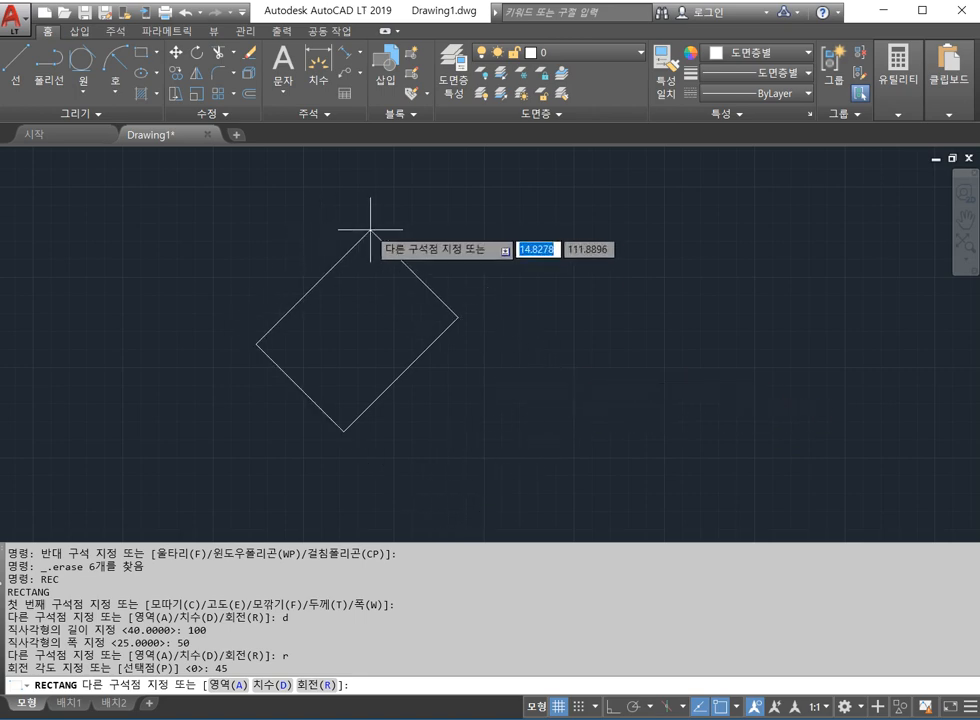
{"action": "type", "text": "d"}
{"action": "key", "text": "Return"}
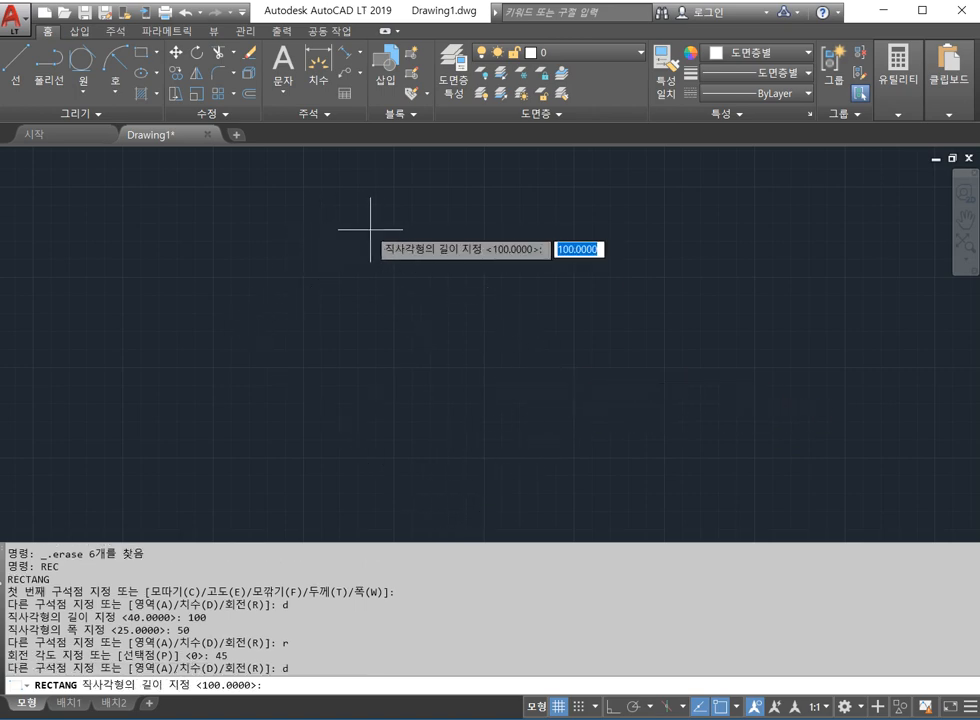
{"action": "key", "text": "Return"}
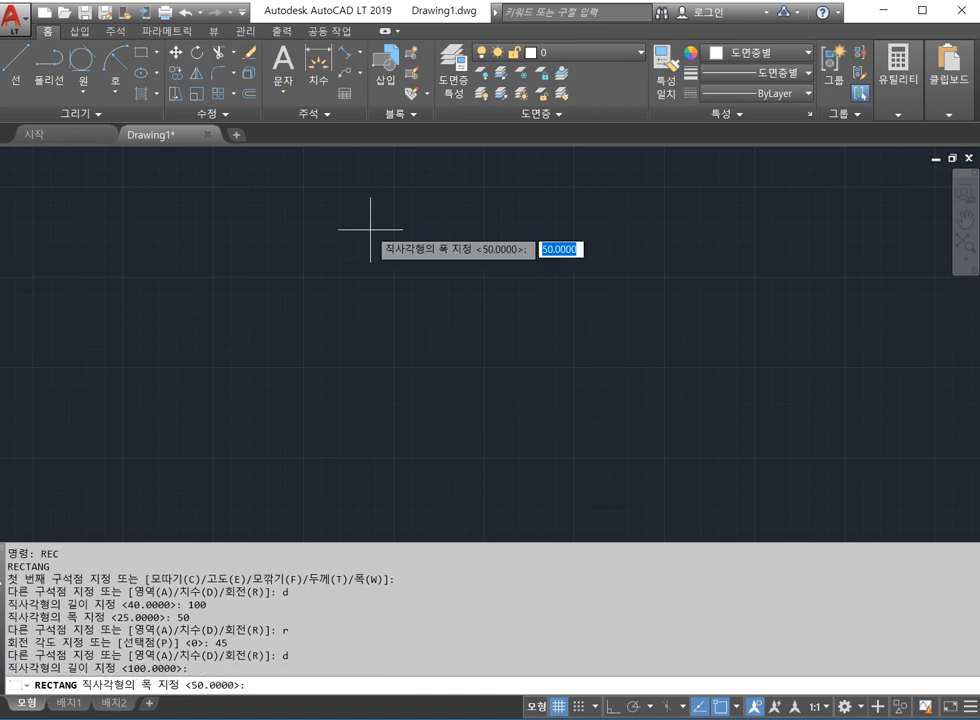
{"action": "key", "text": "Return"}
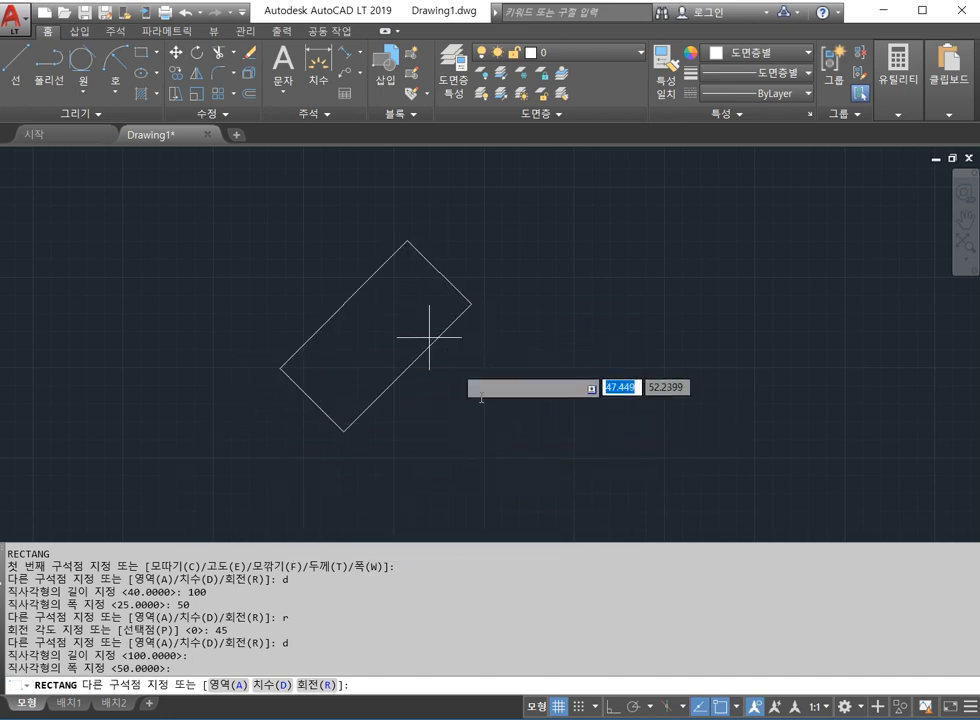
{"action": "left_click", "coordinate": [453, 451]}
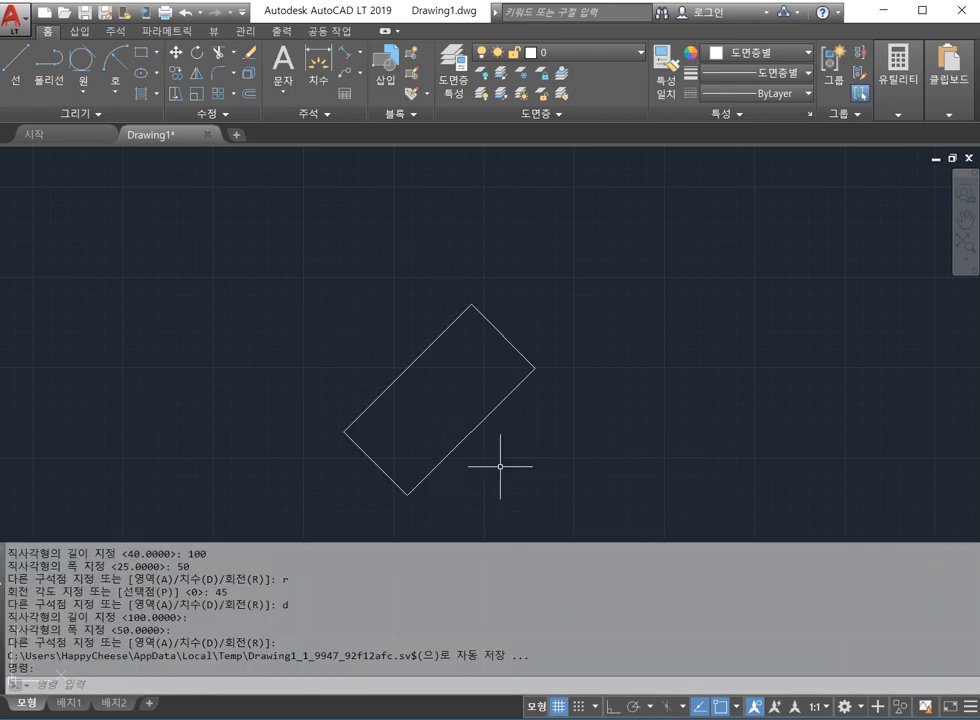
Step: Erase the rotated rectangle
{"action": "key", "text": "Escape"}
{"action": "left_click", "coordinate": [584, 516]}
{"action": "left_click", "coordinate": [278, 277]}
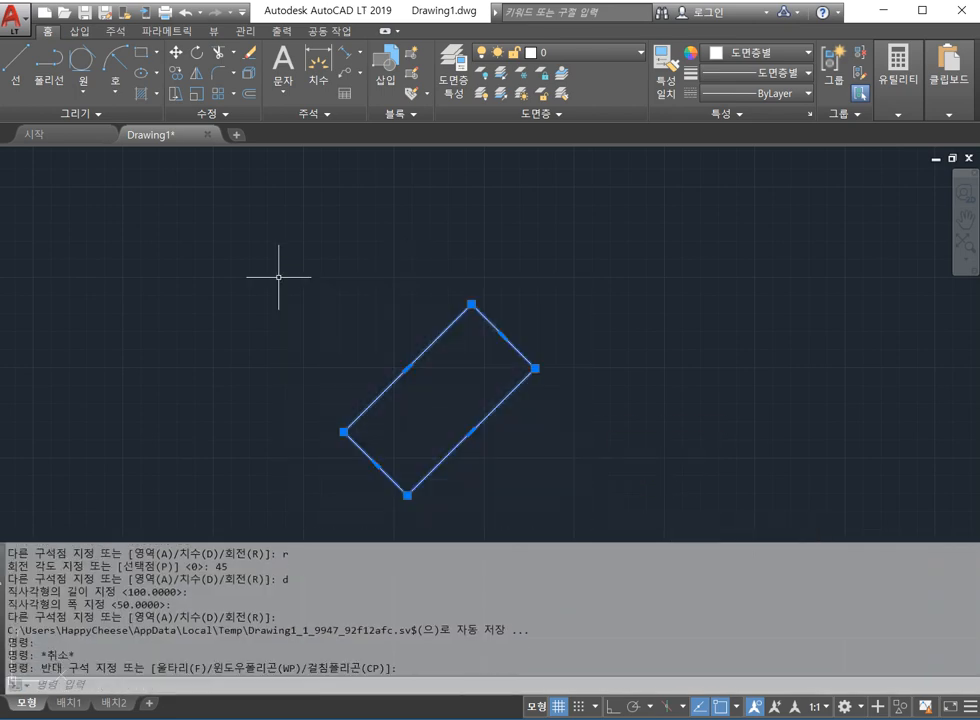
{"action": "key", "text": "Delete"}
Step: Start a new rectangle and set its rotation angle to 0
{"action": "type", "text": "rec"}
{"action": "key", "text": "Return"}
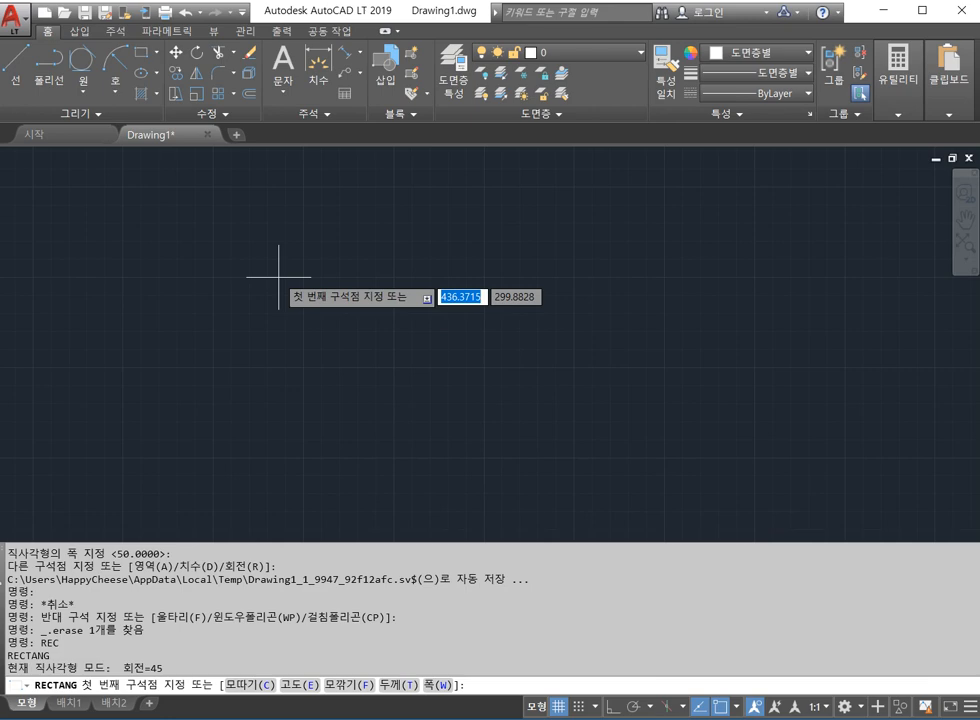
{"action": "left_click", "coordinate": [330, 421]}
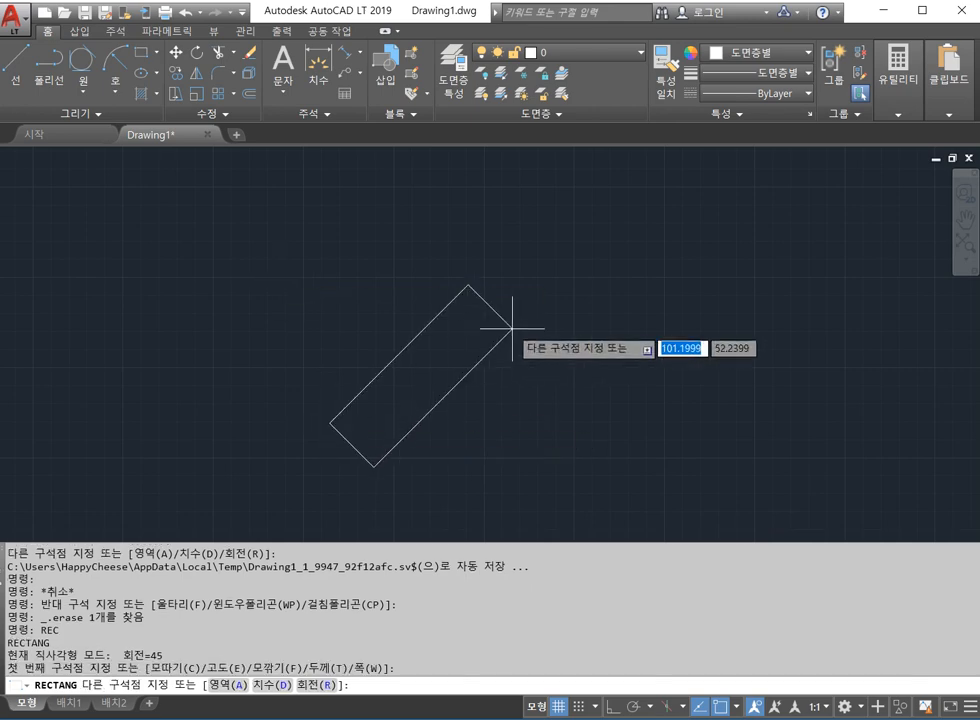
{"action": "type", "text": "r"}
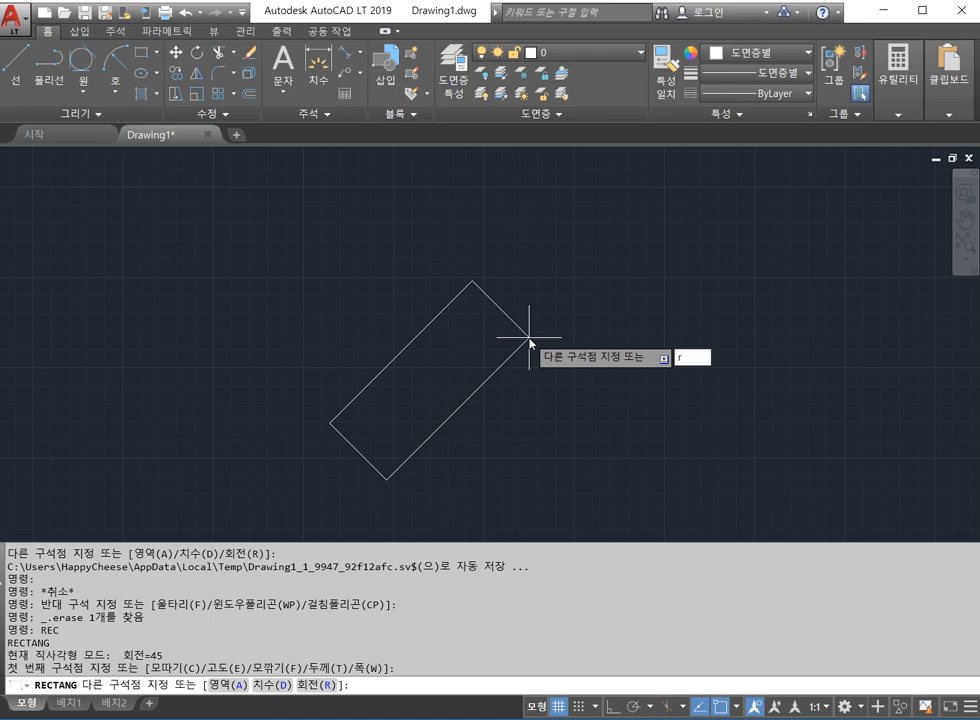
{"action": "key", "text": "Return"}
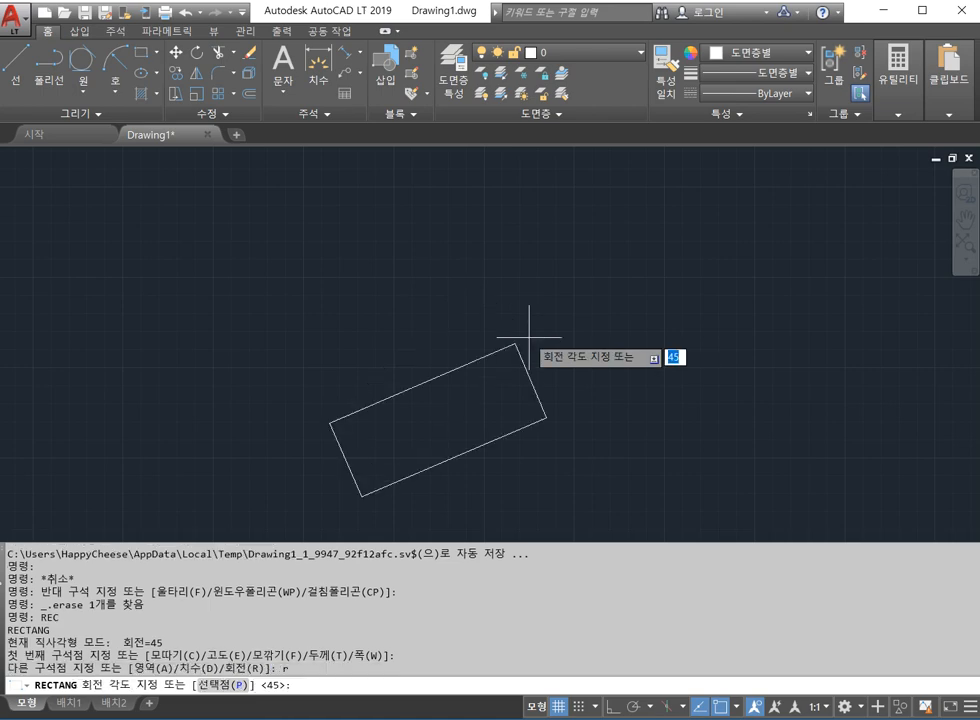
{"action": "type", "text": "0"}
{"action": "key", "text": "Return"}
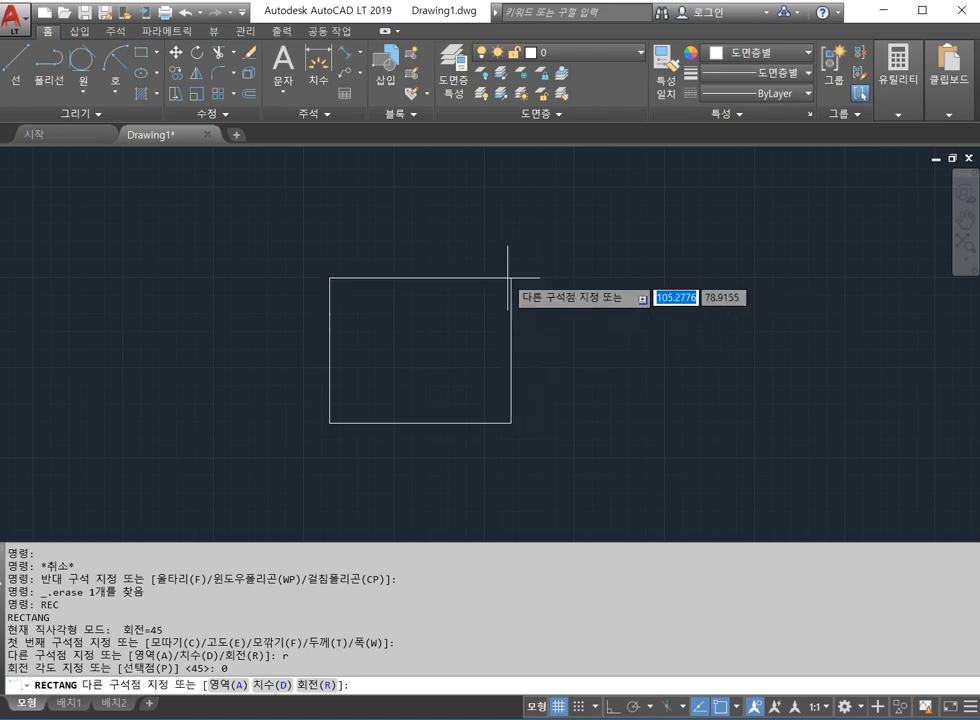
{"action": "type", "text": "d"}
{"action": "key", "text": "Return"}
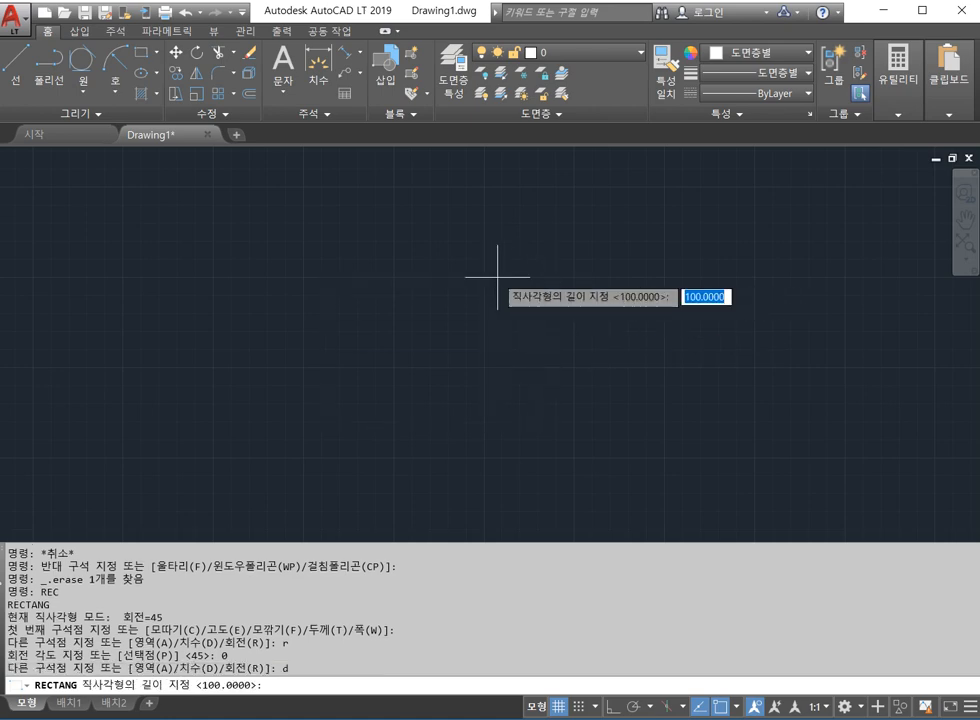
{"action": "key", "text": "Return"}
{"action": "key", "text": "Return"}
{"action": "key", "text": "Escape"}
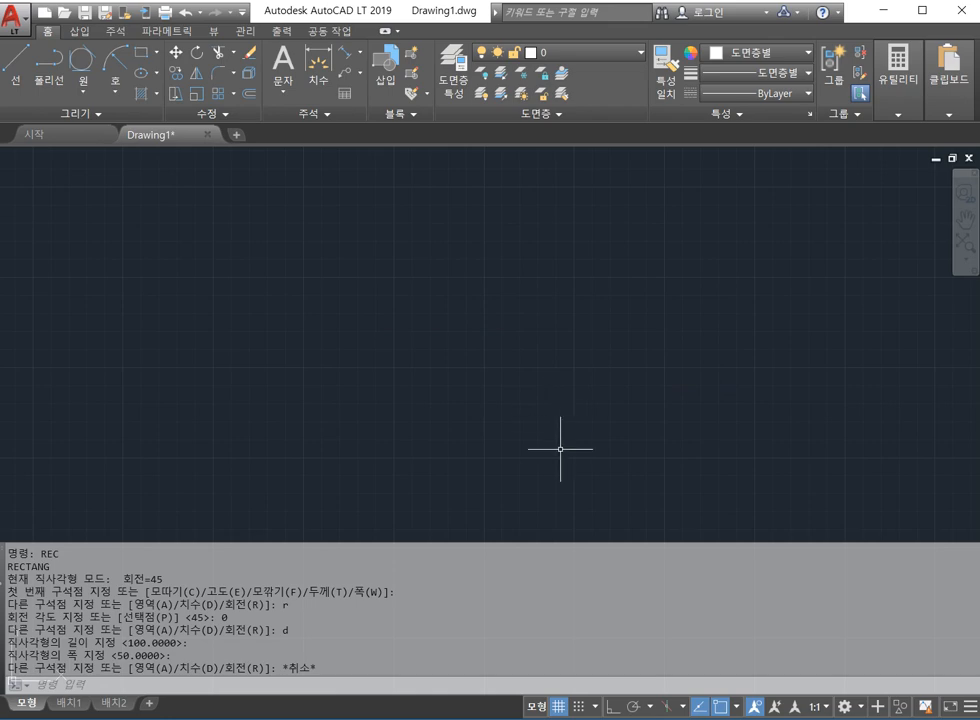
Step: Draw a large rectangle in the middle of the drawing with both chamfer distances set to 10
{"action": "type", "text": "rec"}
{"action": "key", "text": "Return"}
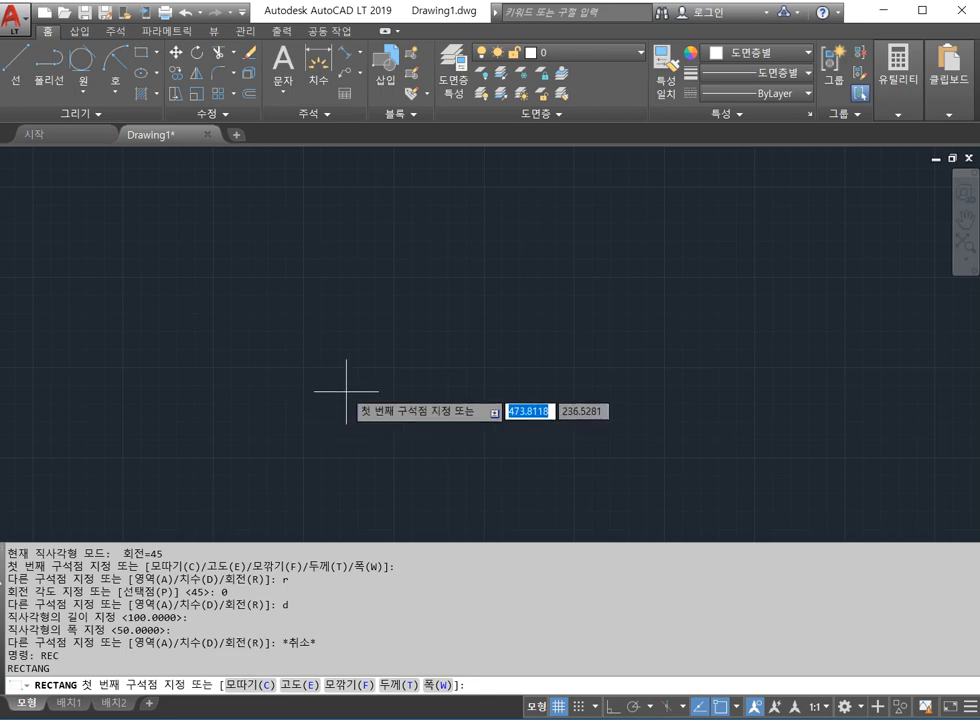
{"action": "type", "text": "c"}
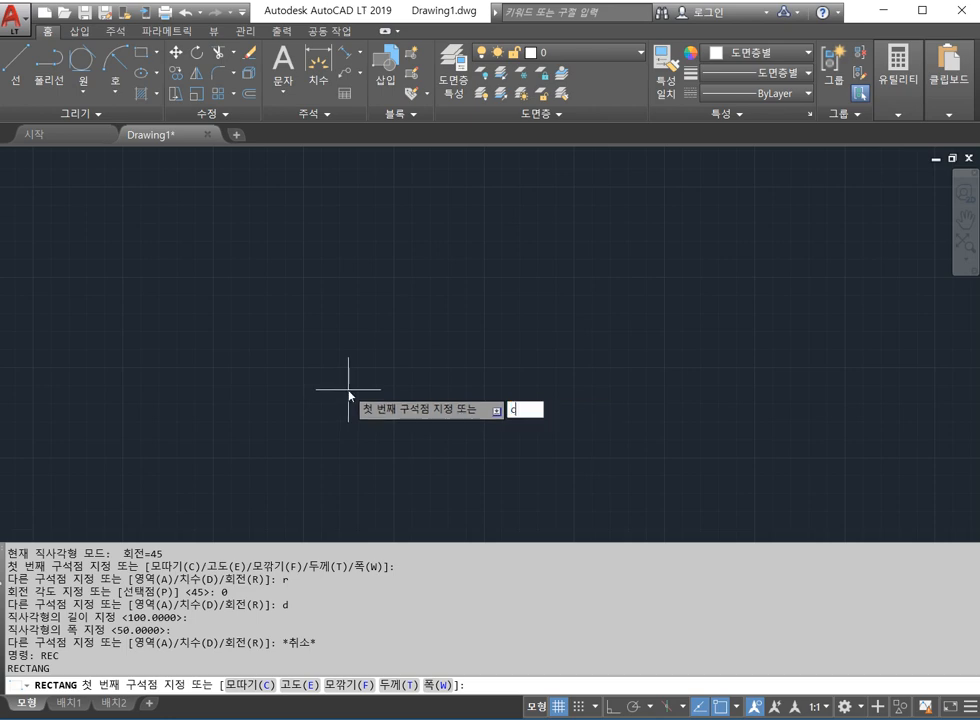
{"action": "key", "text": "Return"}
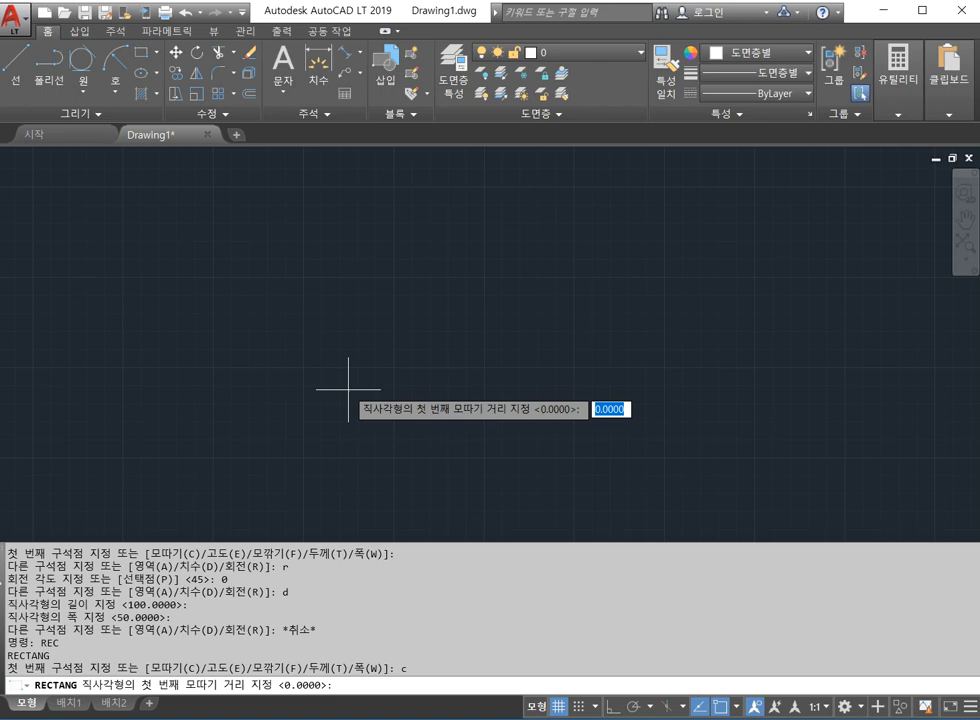
{"action": "type", "text": "10"}
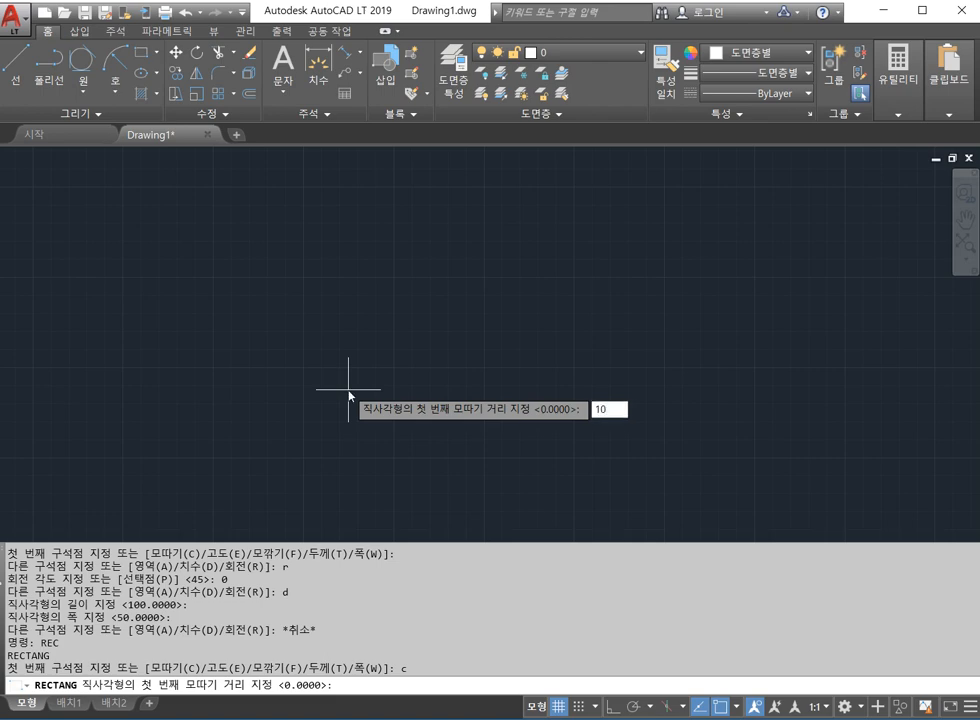
{"action": "key", "text": "Return"}
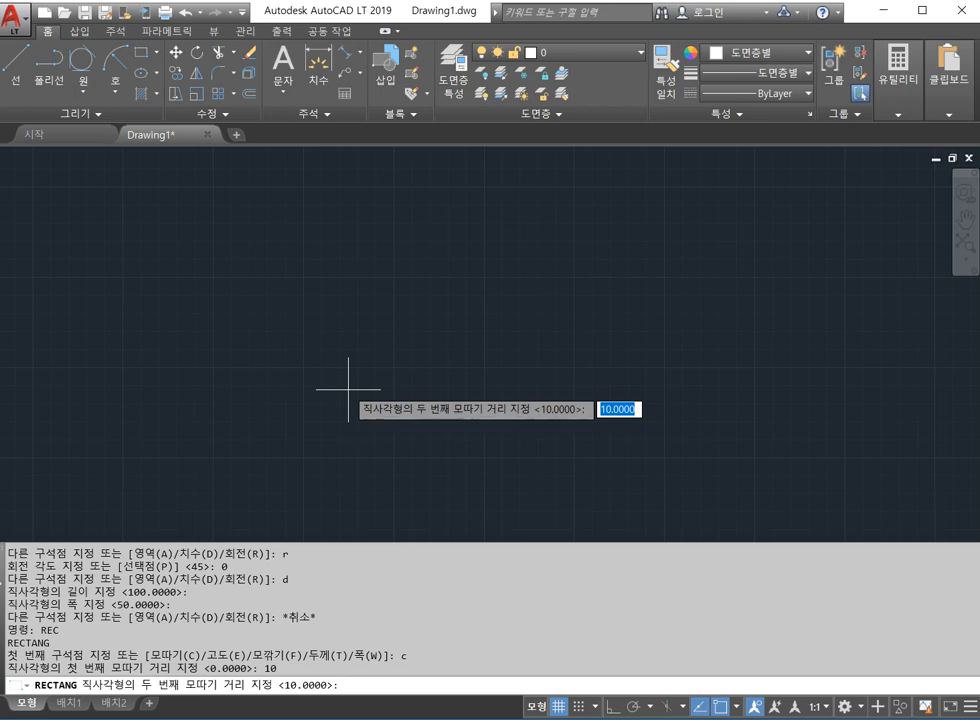
{"action": "key", "text": "Return"}
{"action": "left_click", "coordinate": [311, 428]}
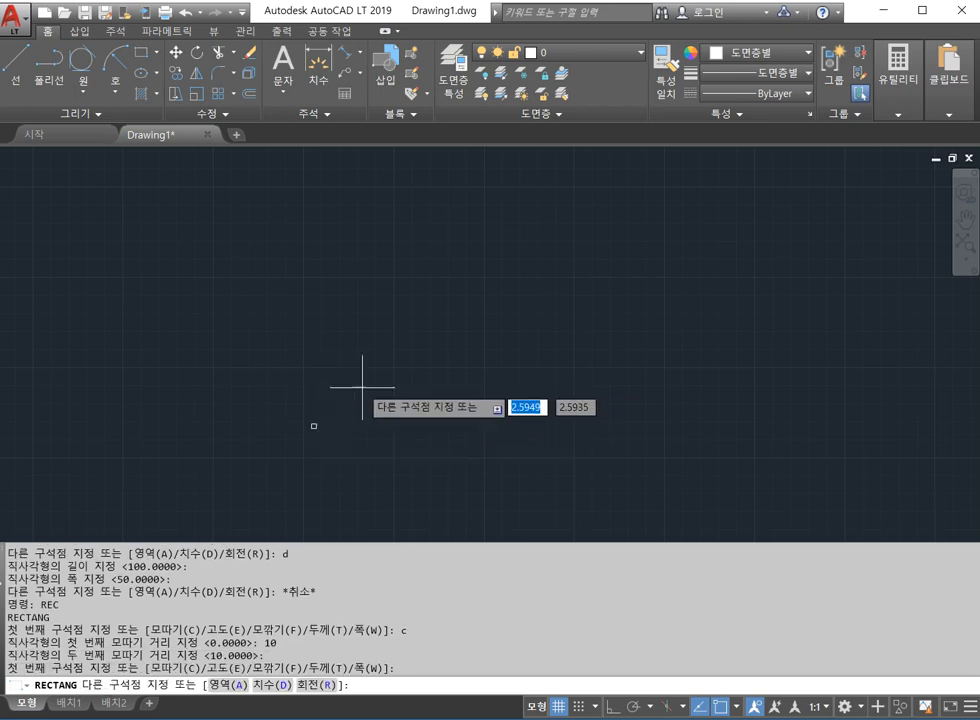
{"action": "left_click", "coordinate": [585, 233]}
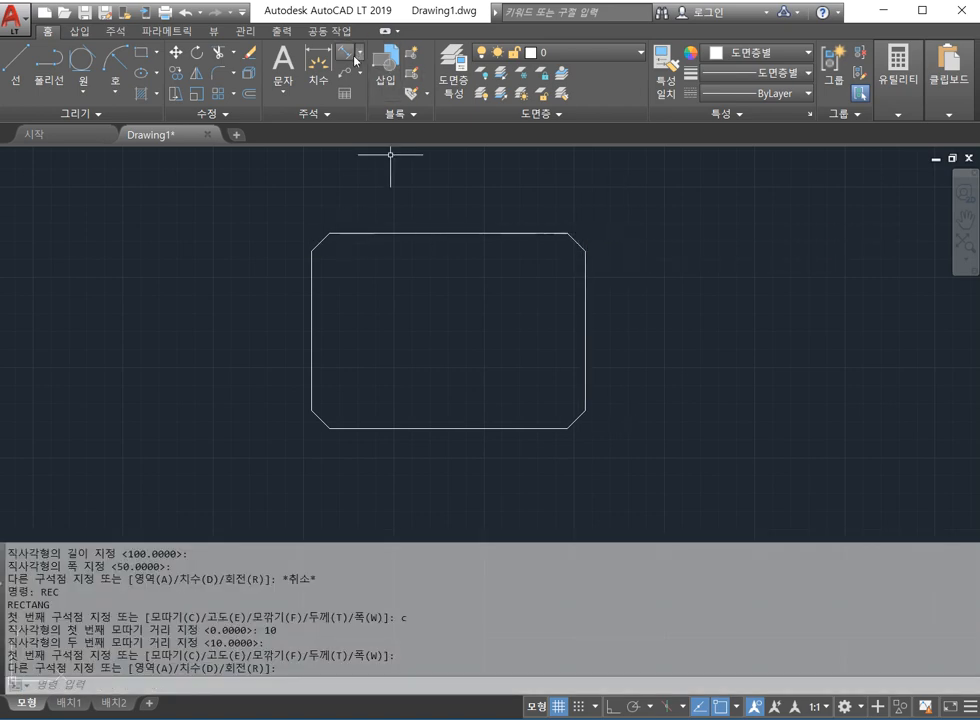
{"action": "left_click", "coordinate": [346, 53]}
{"action": "left_click", "coordinate": [311, 410]}
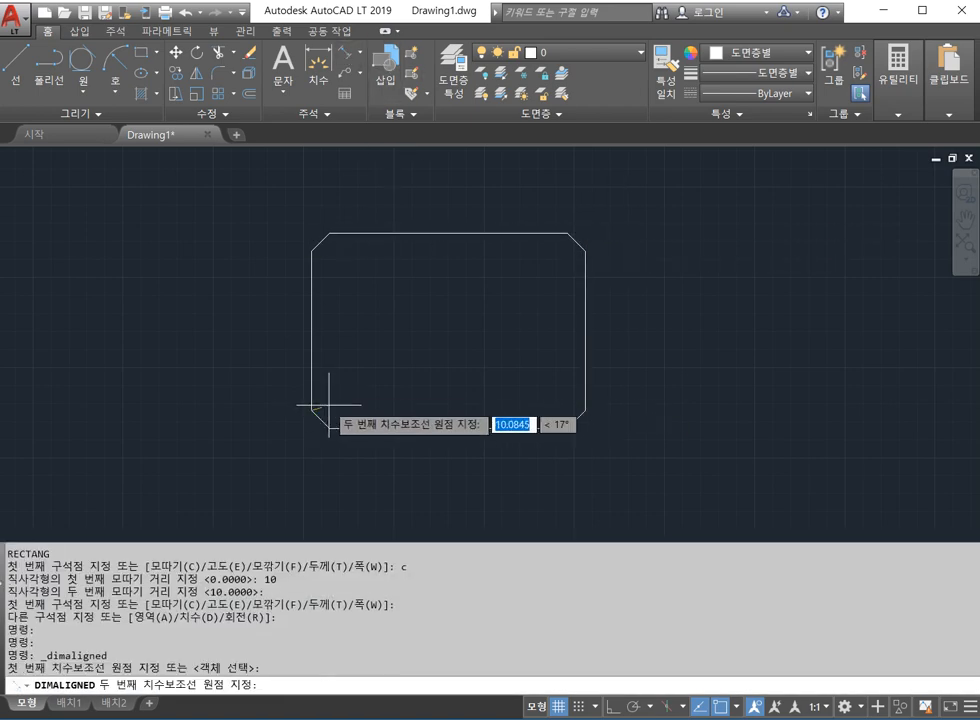
{"action": "left_click", "coordinate": [329, 427]}
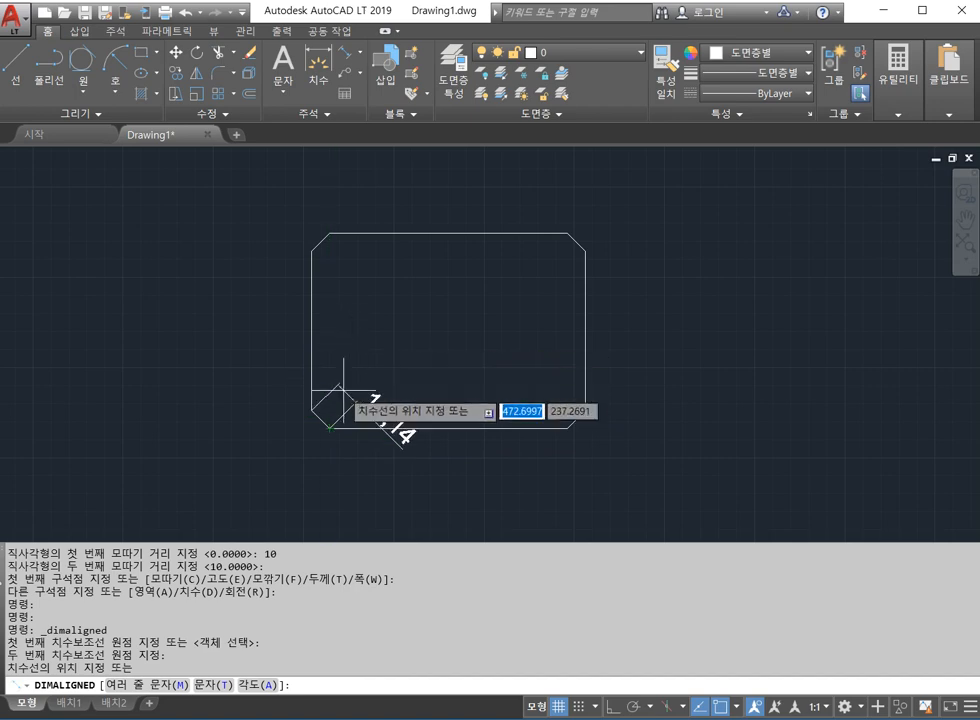
{"action": "key", "text": "Escape"}
Step: Add a horizontal linear dimension to the rectangle's lower-left chamfer, placed at the chamfer's upper end
{"action": "left_click", "coordinate": [362, 52]}
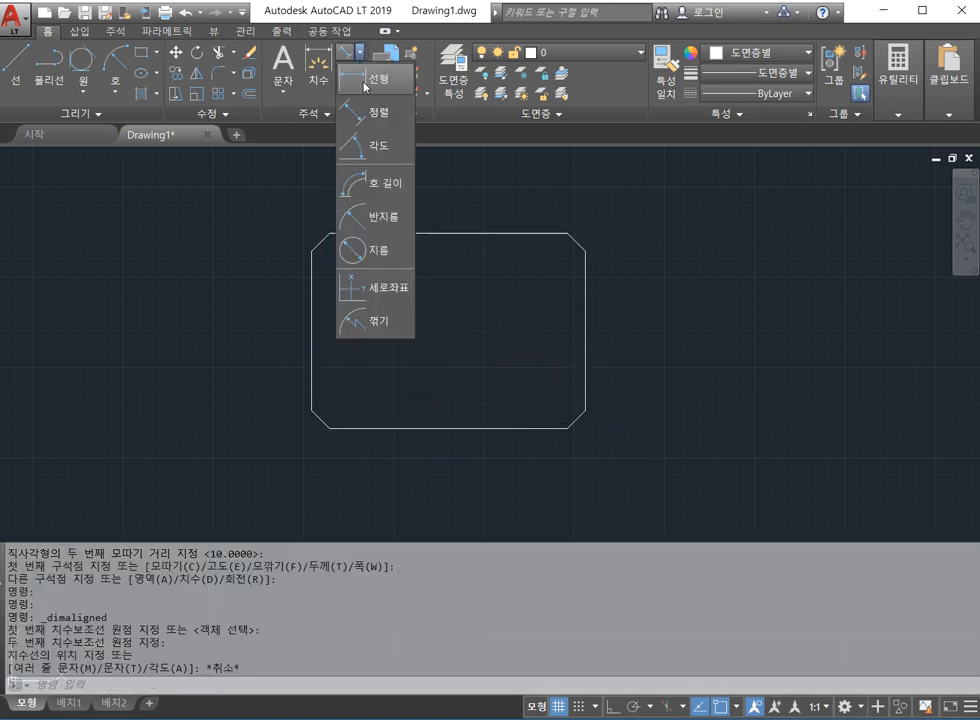
{"action": "left_click", "coordinate": [365, 78]}
{"action": "left_click", "coordinate": [312, 410]}
{"action": "left_click", "coordinate": [329, 427]}
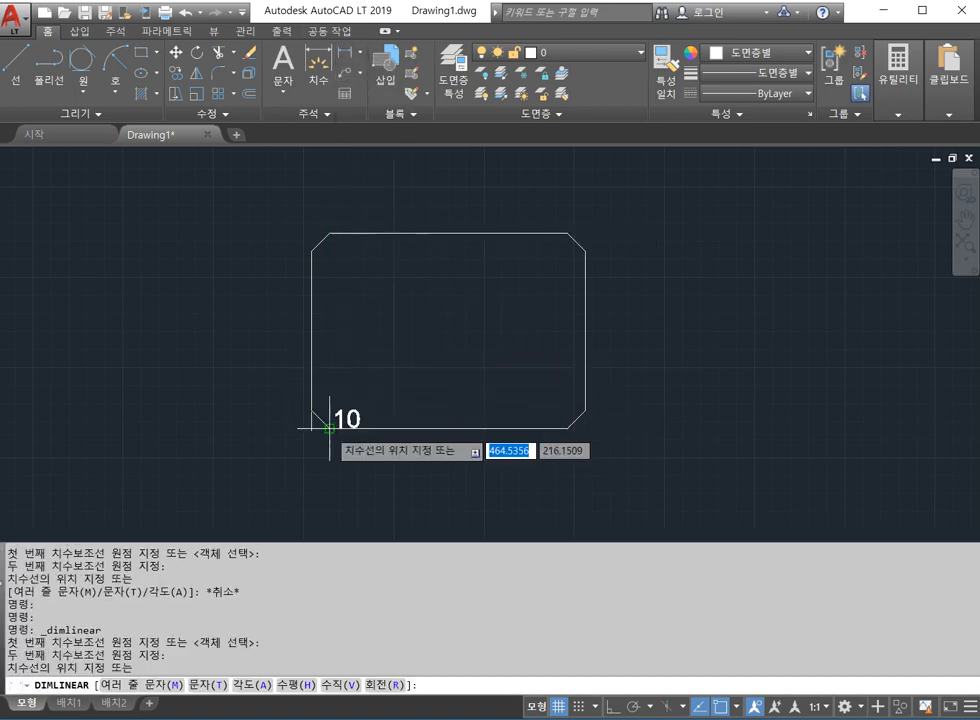
{"action": "left_click", "coordinate": [316, 412]}
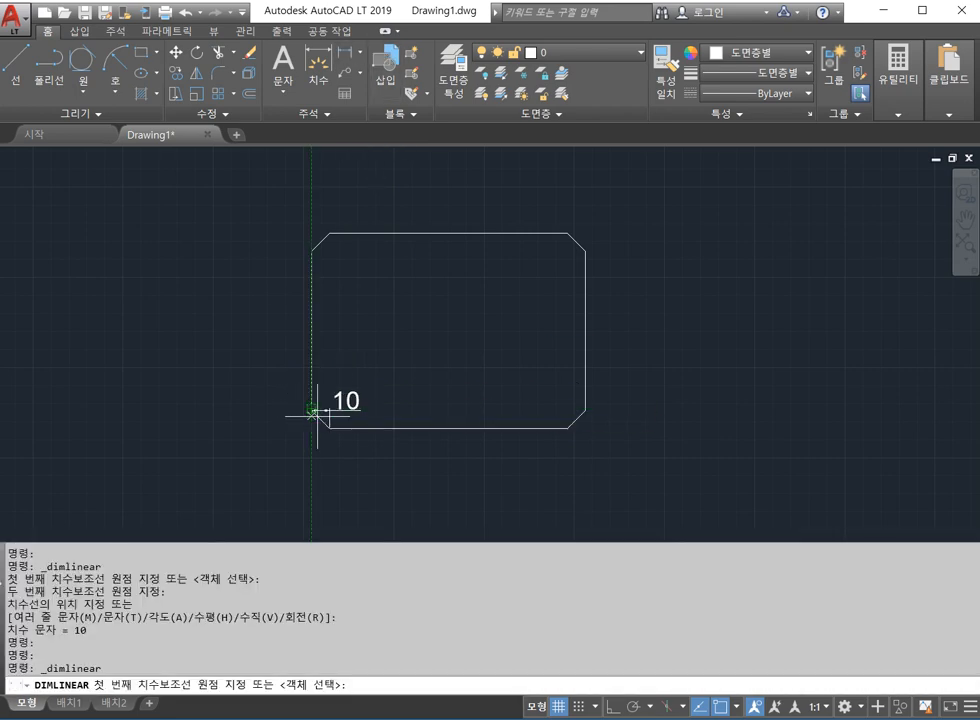
{"action": "left_click", "coordinate": [318, 414]}
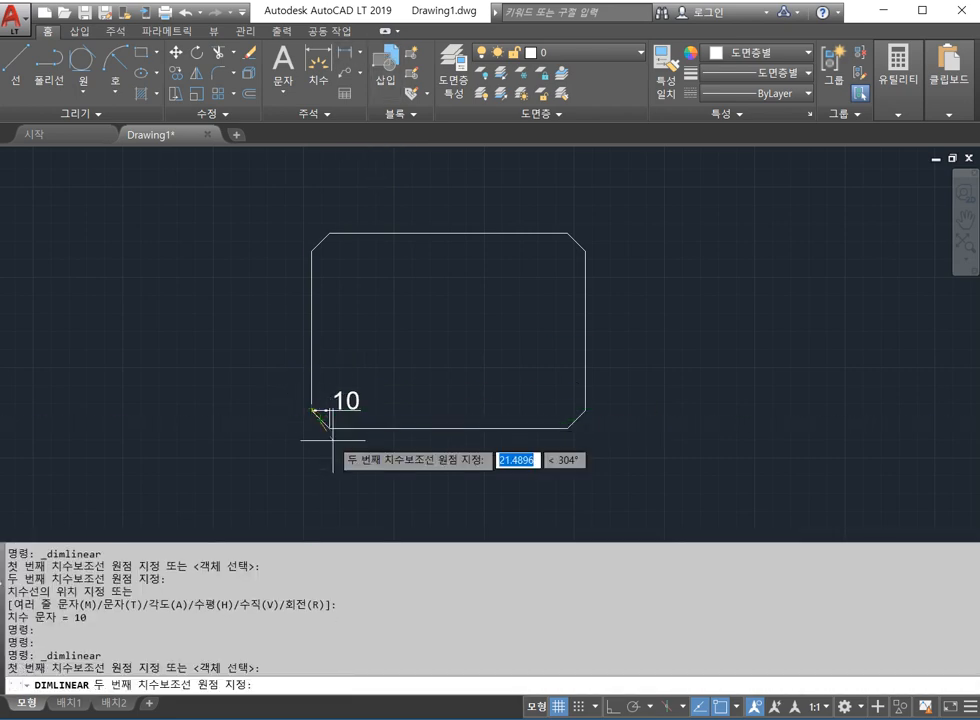
{"action": "left_click", "coordinate": [324, 418]}
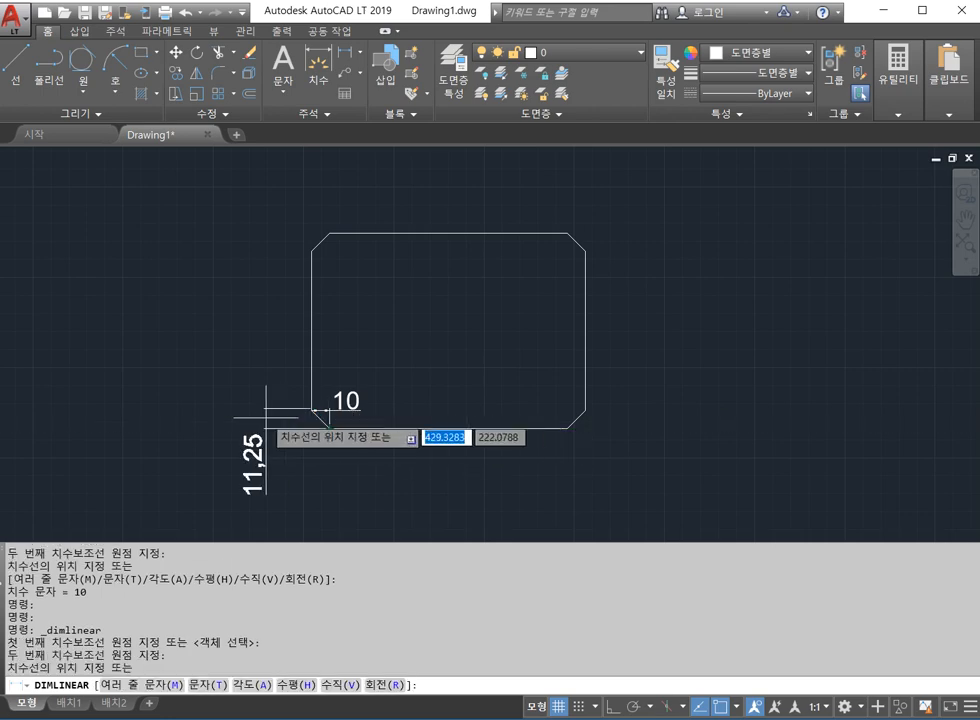
{"action": "key", "text": "Escape"}
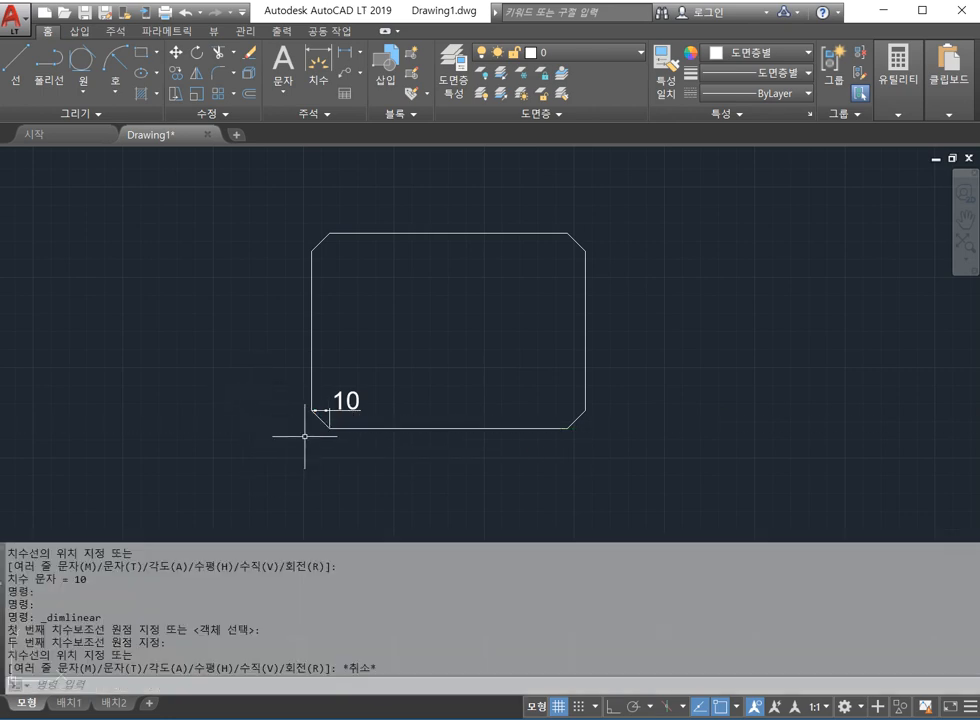
Step: Add a vertical linear dimension to the rectangle's upper-left chamfer, placed outside the left edge
{"action": "scroll", "coordinate": [302, 433], "scroll_direction": "down", "scroll_amount": 4}
{"action": "scroll", "coordinate": [285, 354], "scroll_direction": "up", "scroll_amount": 4}
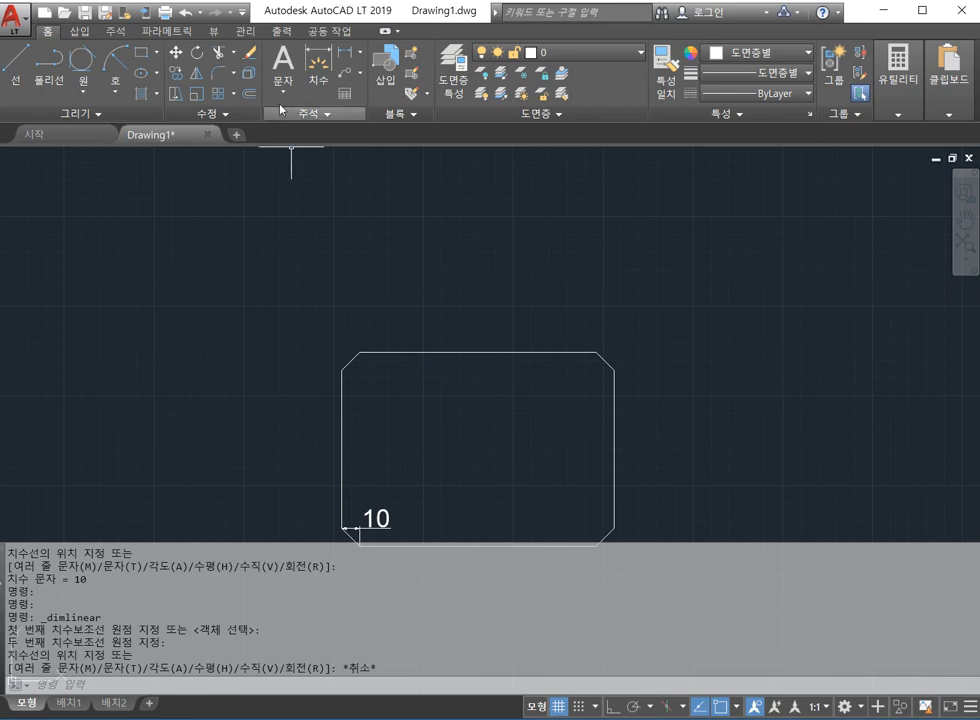
{"action": "left_click", "coordinate": [345, 52]}
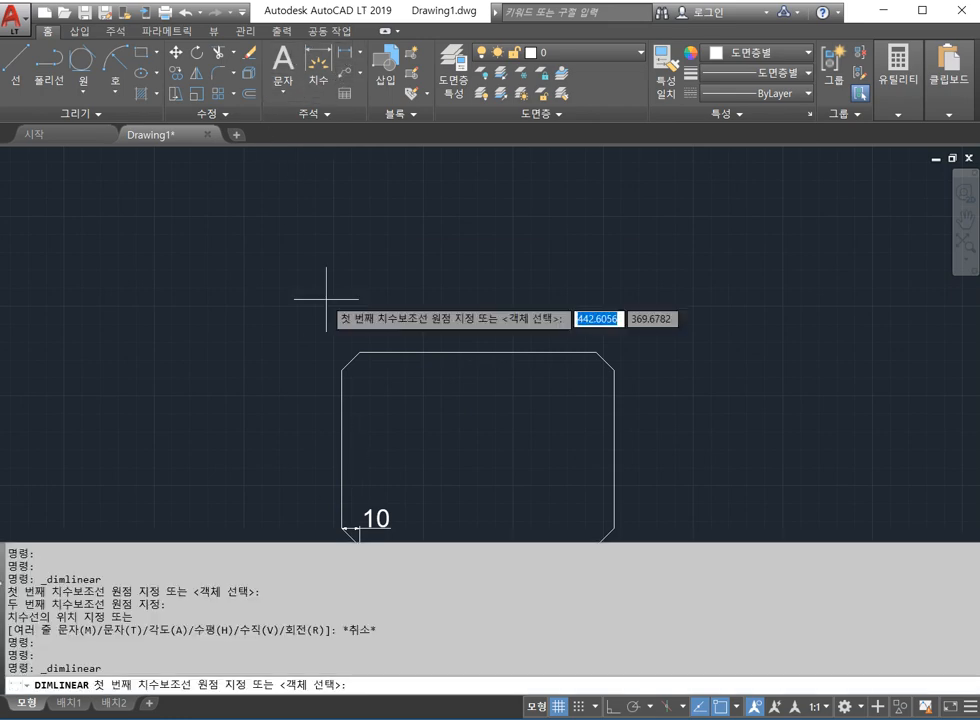
{"action": "left_click", "coordinate": [342, 369]}
{"action": "left_click", "coordinate": [358, 352]}
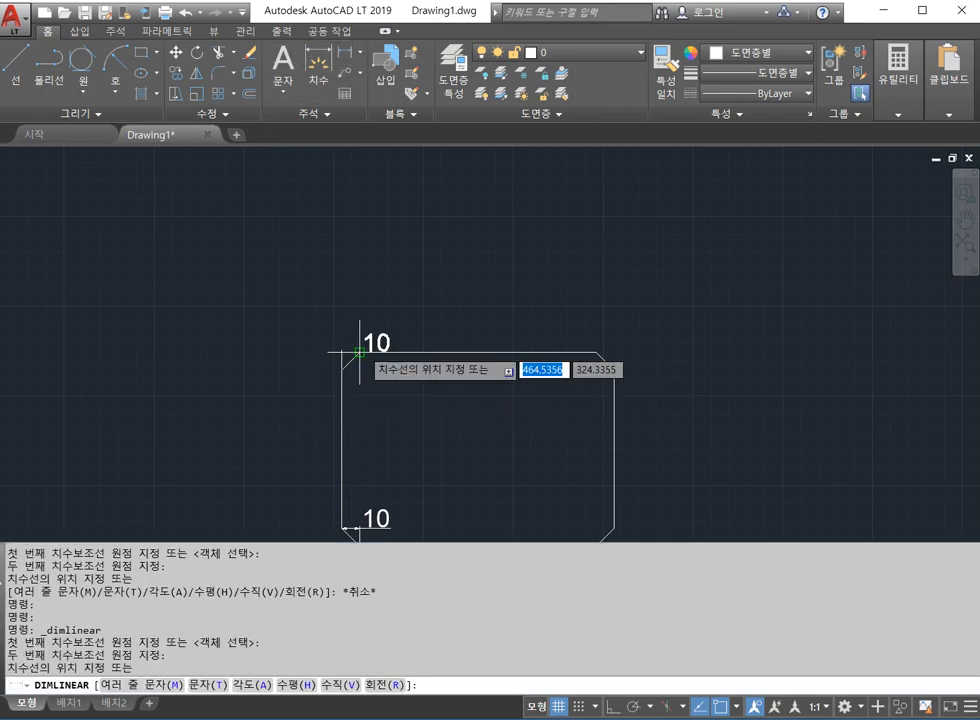
{"action": "left_click", "coordinate": [287, 370]}
{"action": "scroll", "coordinate": [345, 410], "scroll_direction": "down", "scroll_amount": 2}
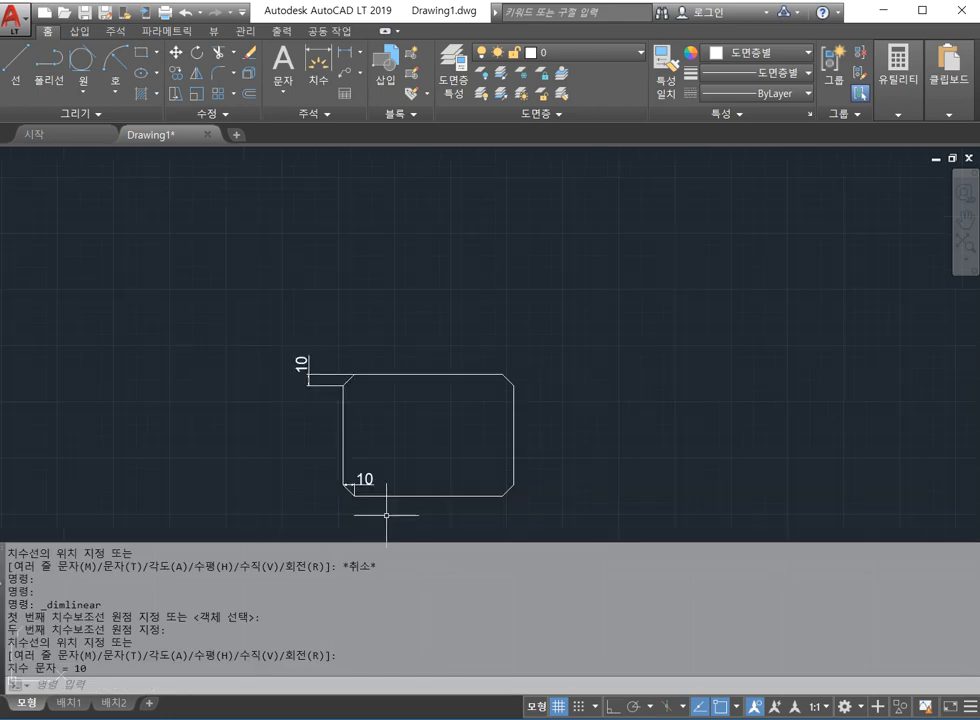
{"action": "scroll", "coordinate": [387, 514], "scroll_direction": "up", "scroll_amount": 2}
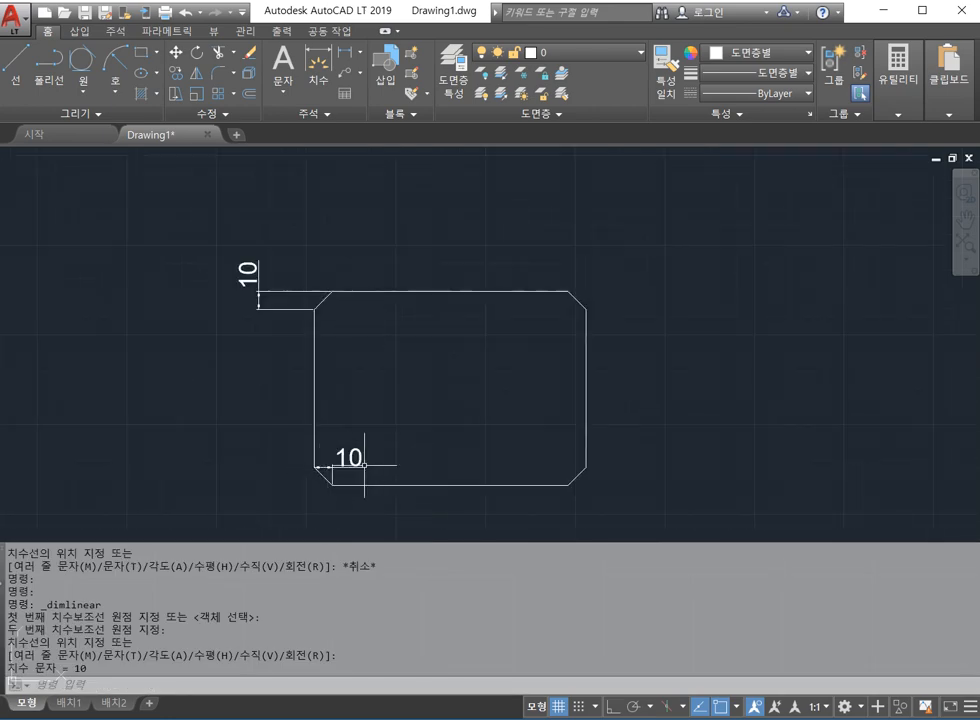
{"action": "mouse_move", "coordinate": [364, 465]}
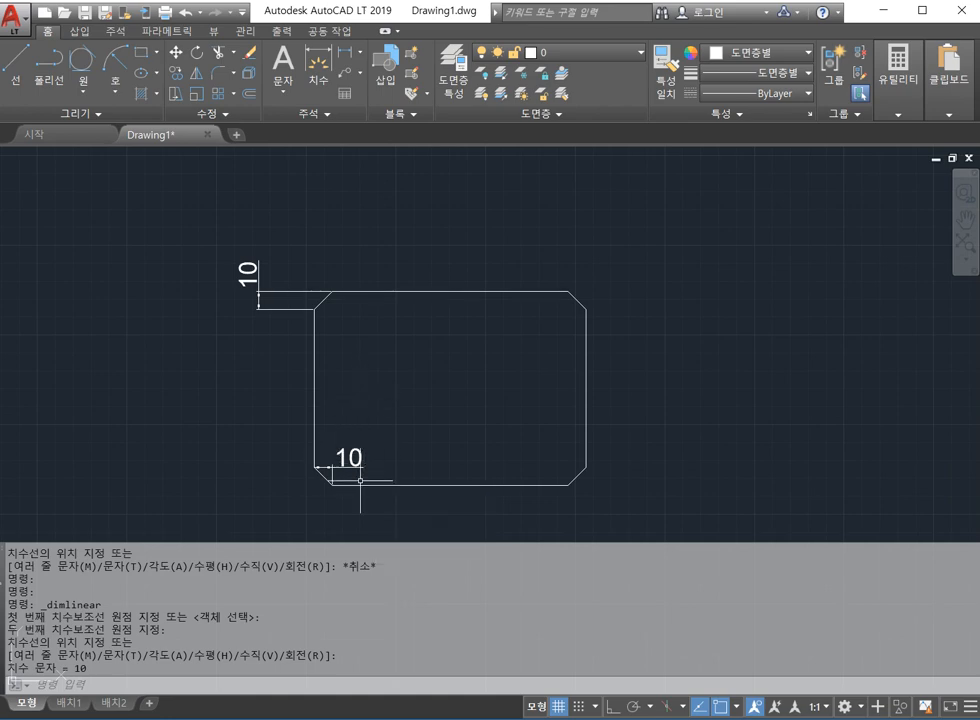
Step: Erase the chamfered rectangle together with its two chamfer dimensions
{"action": "key", "text": "Escape"}
{"action": "left_click", "coordinate": [627, 490]}
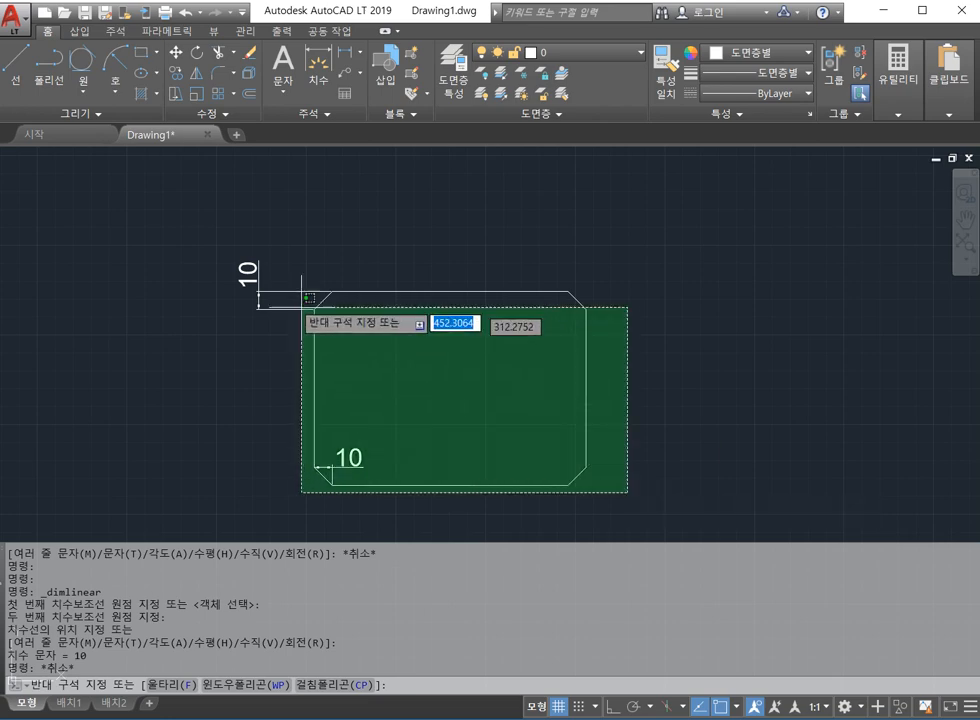
{"action": "left_click", "coordinate": [221, 227]}
{"action": "key", "text": "Delete"}
Step: Draw a large rectangle in the middle of the drawing with first chamfer distance 10 and second chamfer distance 20
{"action": "type", "text": "REC"}
{"action": "key", "text": "Return"}
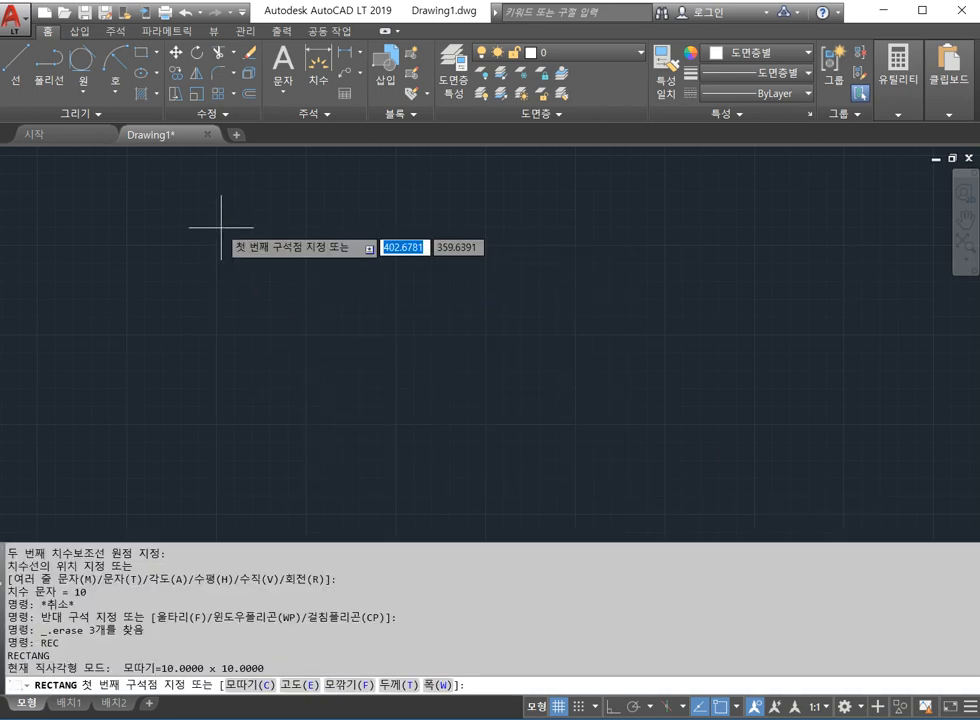
{"action": "type", "text": "c"}
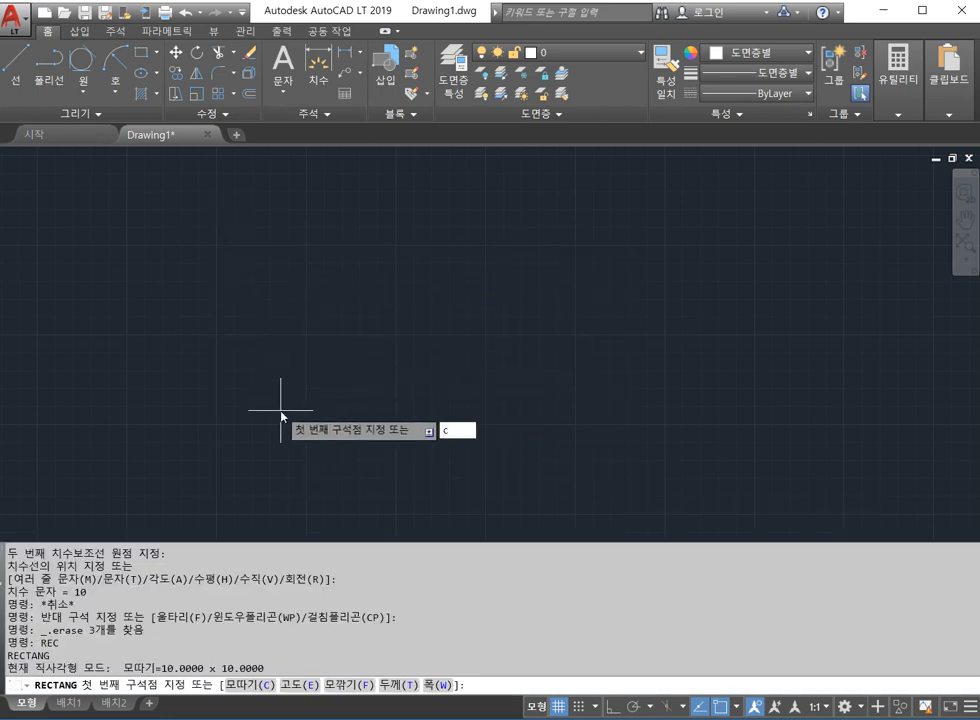
{"action": "key", "text": "Return"}
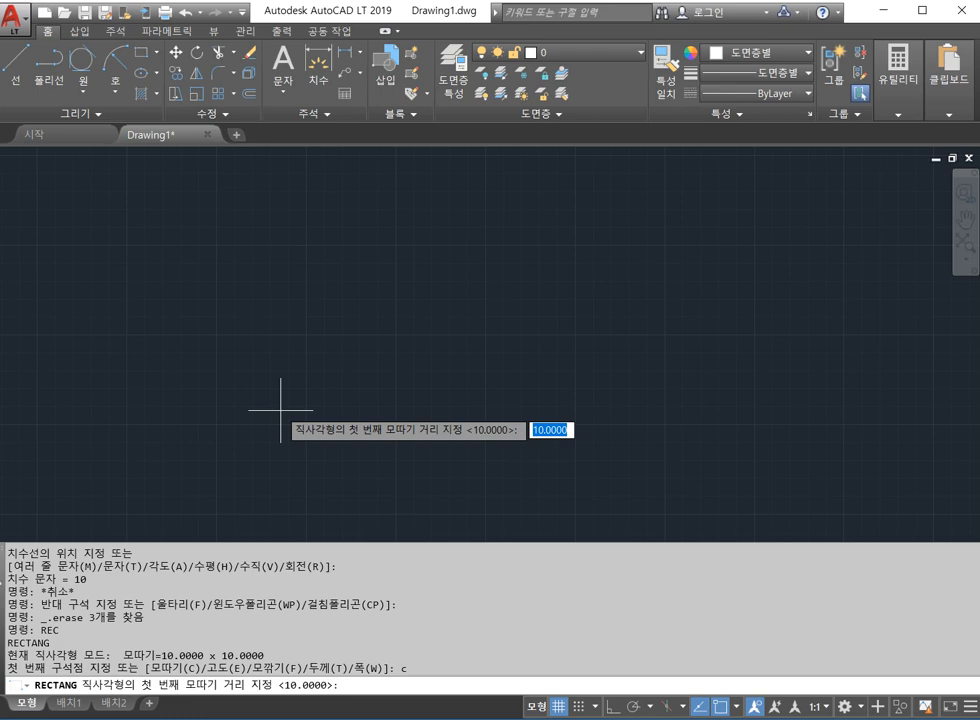
{"action": "key", "text": "Return"}
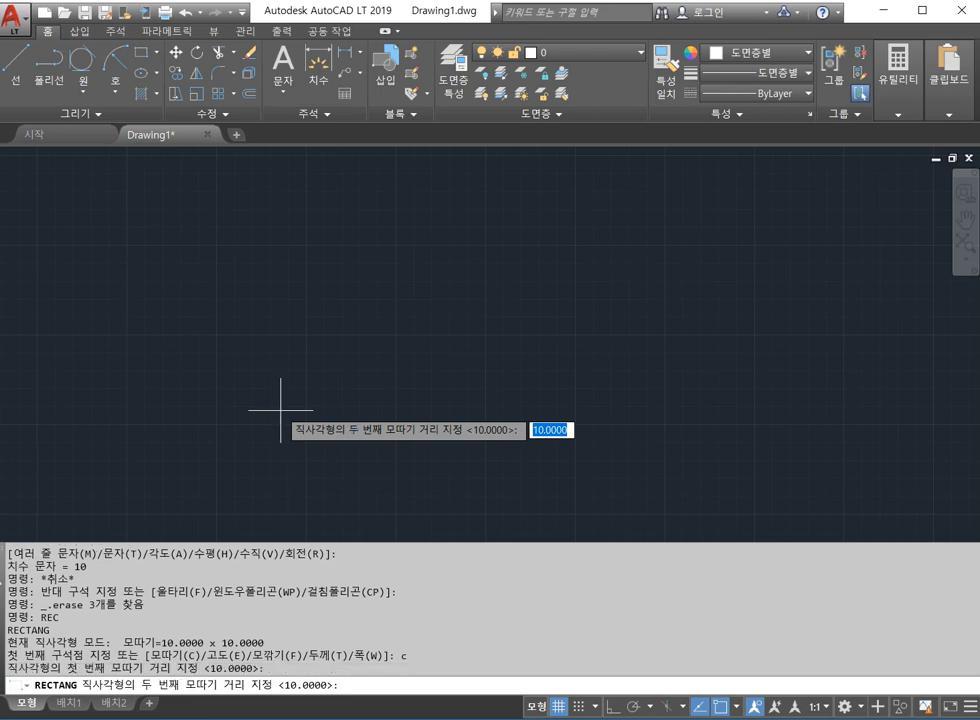
{"action": "type", "text": "20"}
{"action": "key", "text": "Return"}
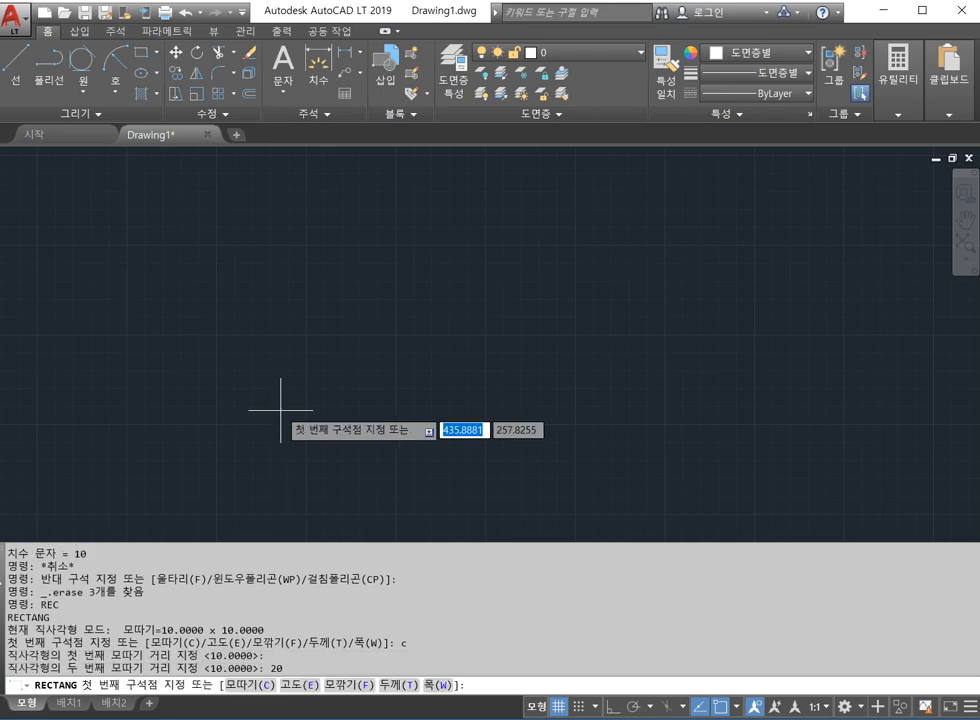
{"action": "left_click", "coordinate": [275, 449]}
{"action": "left_click", "coordinate": [657, 234]}
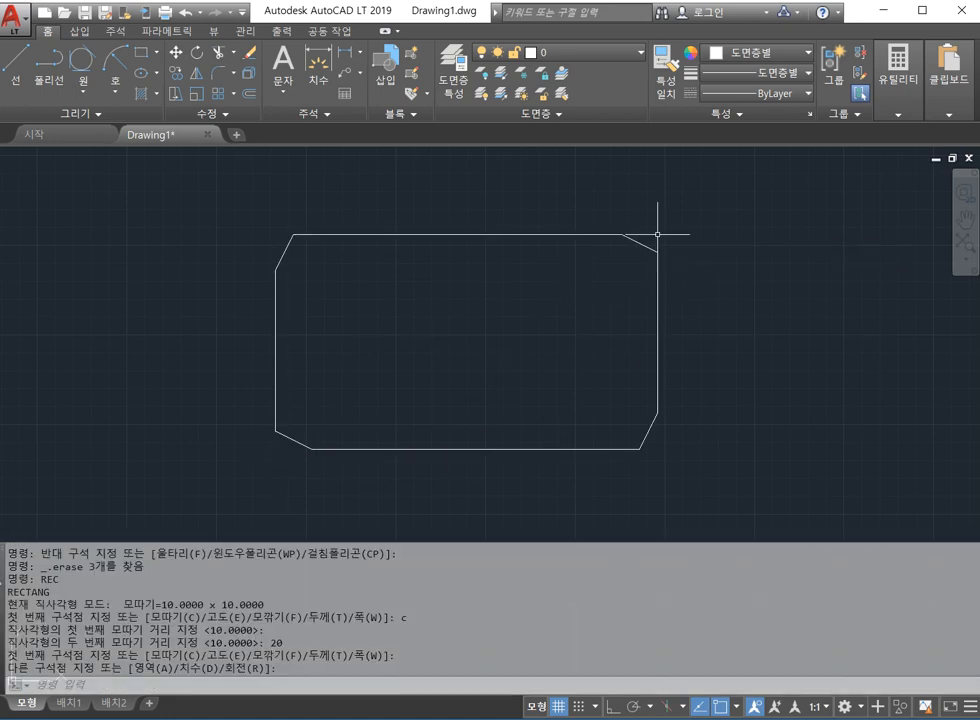
{"action": "key", "text": "Escape"}
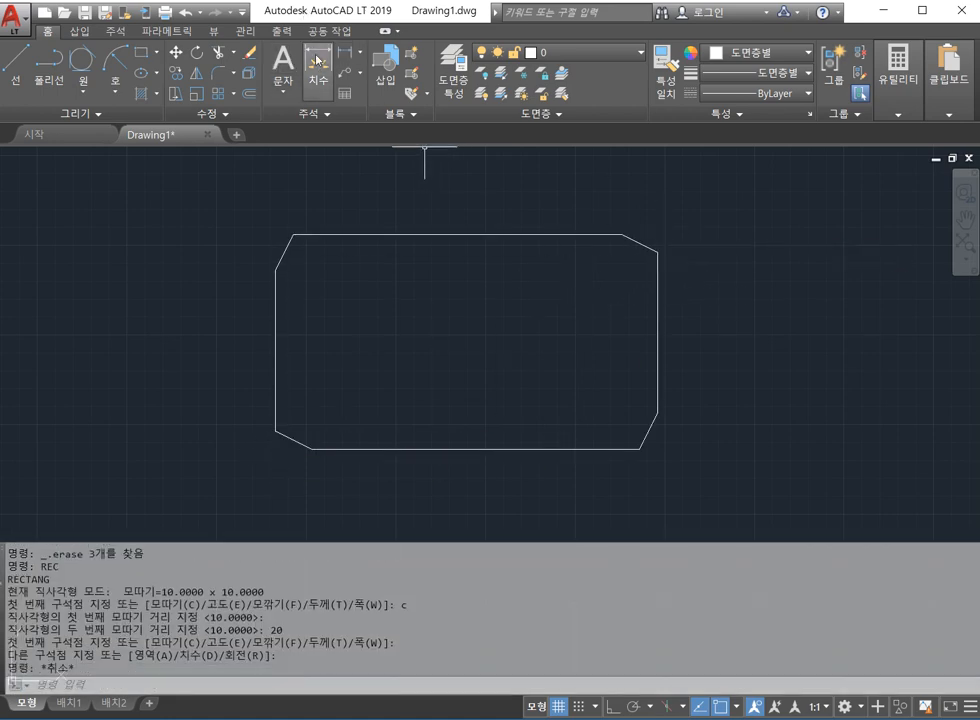
Step: Add a vertical linear dimension to the rectangle's lower-left chamfer, placed outside the left edge
{"action": "left_click", "coordinate": [316, 60]}
{"action": "left_click", "coordinate": [275, 430]}
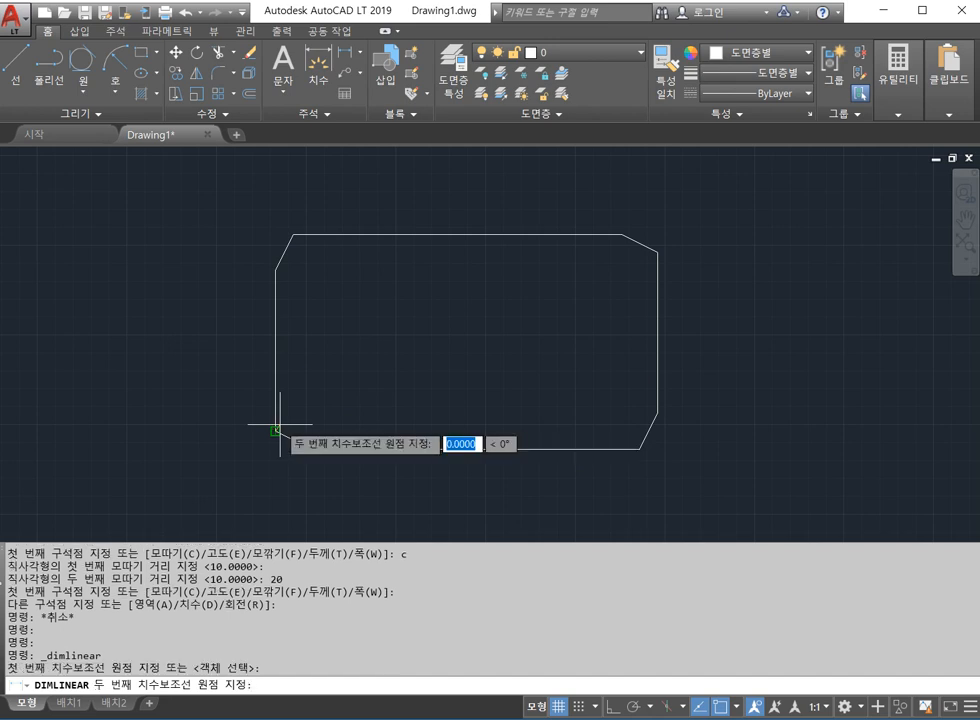
{"action": "left_click", "coordinate": [311, 449]}
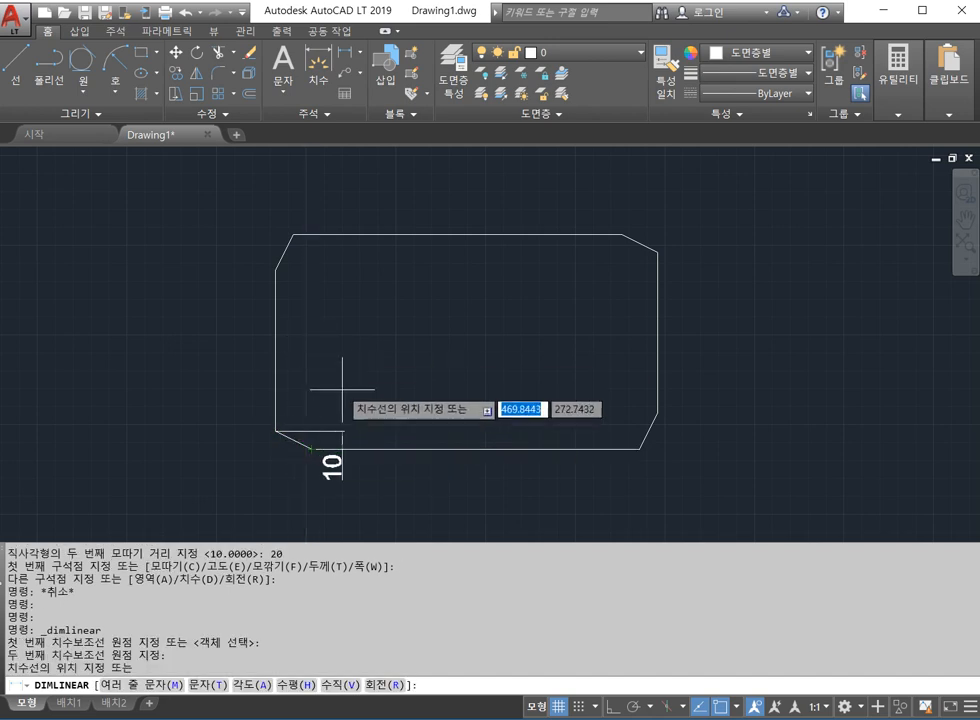
{"action": "left_click", "coordinate": [210, 467]}
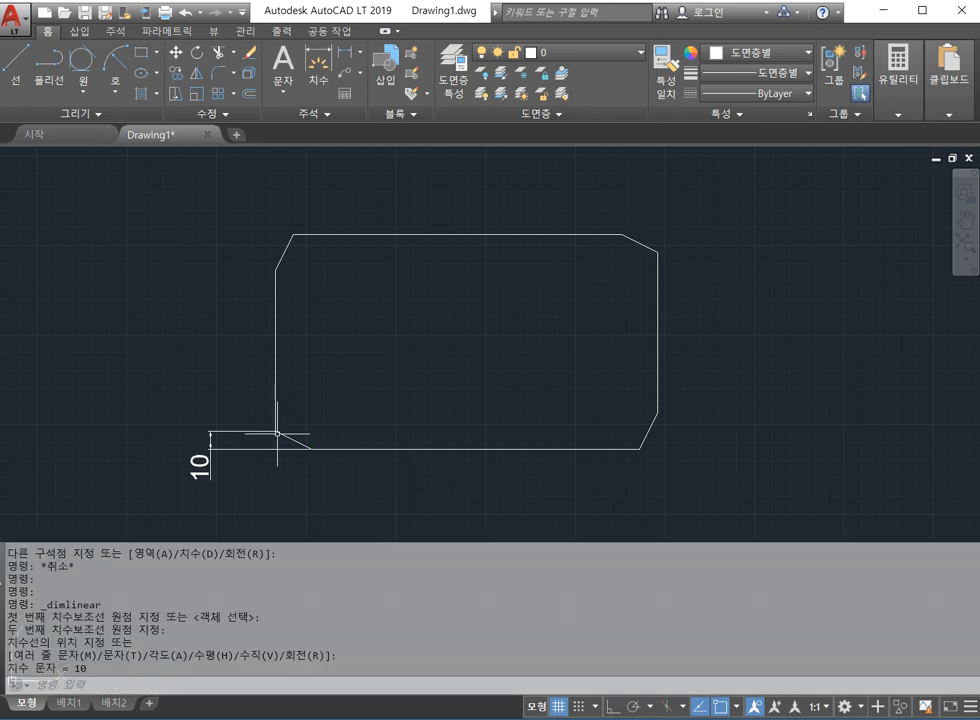
Step: Add a horizontal linear dimension to the same lower-left chamfer, placed inside the rectangle above the chamfer
{"action": "left_click", "coordinate": [346, 52]}
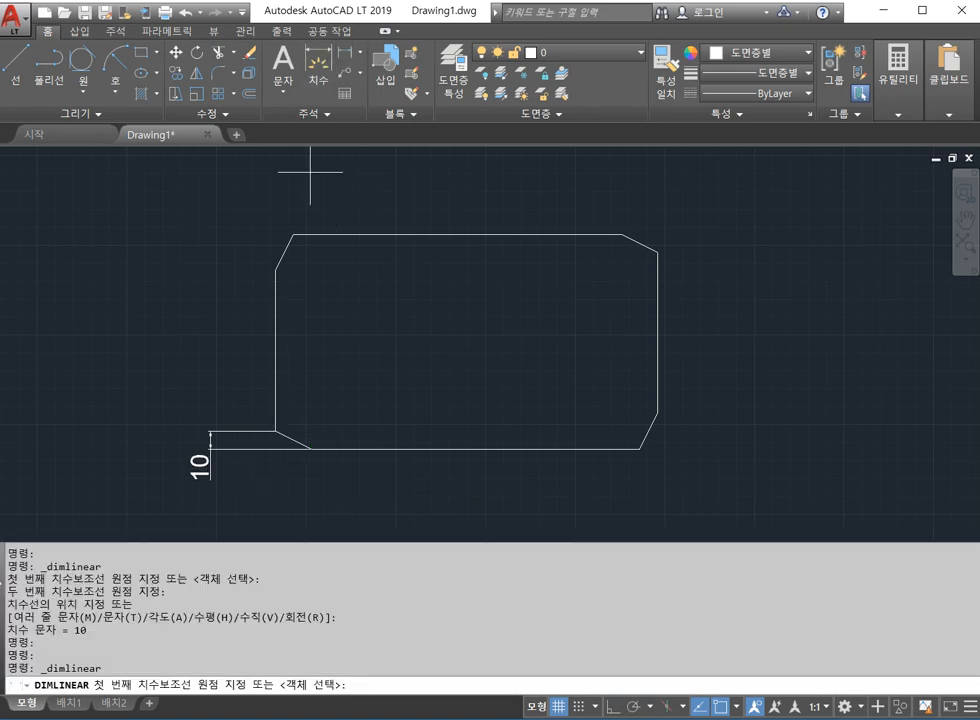
{"action": "left_click", "coordinate": [275, 431]}
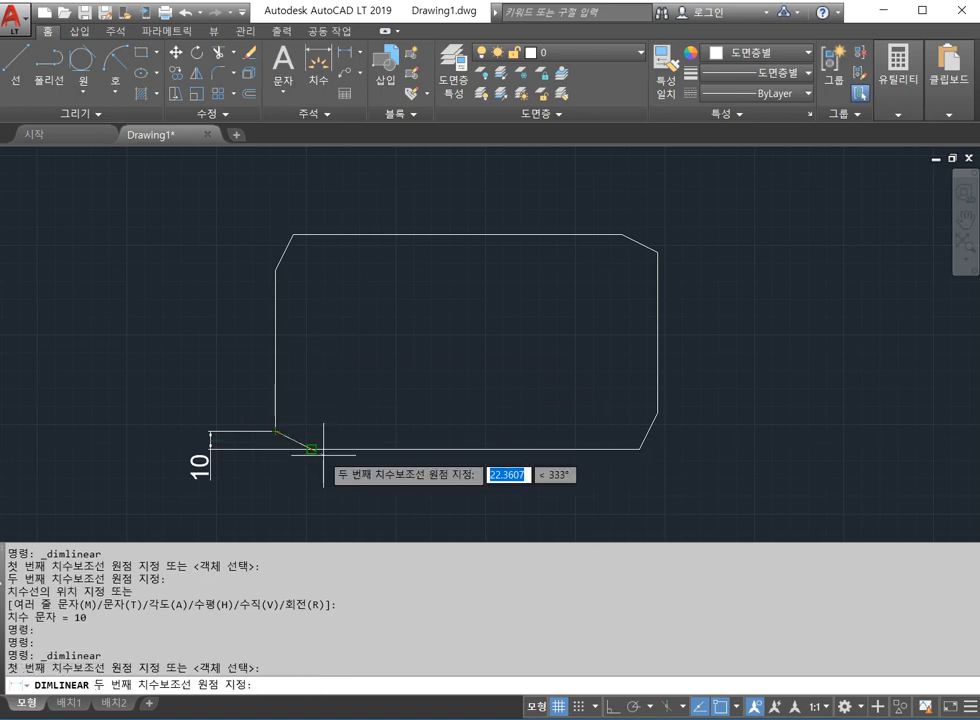
{"action": "left_click", "coordinate": [311, 449]}
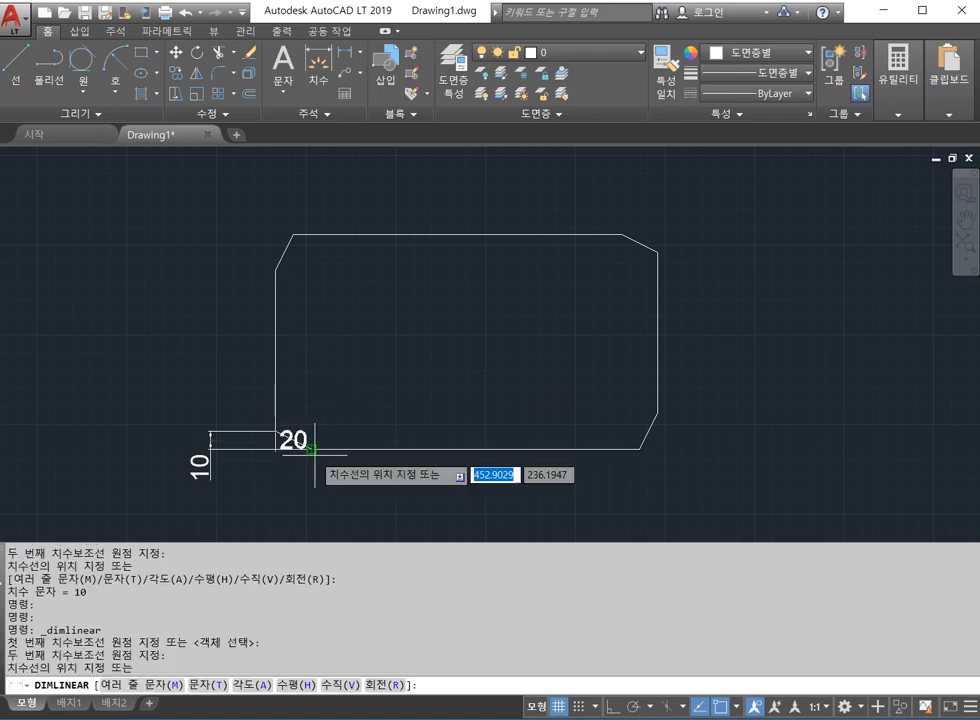
{"action": "left_click", "coordinate": [312, 321]}
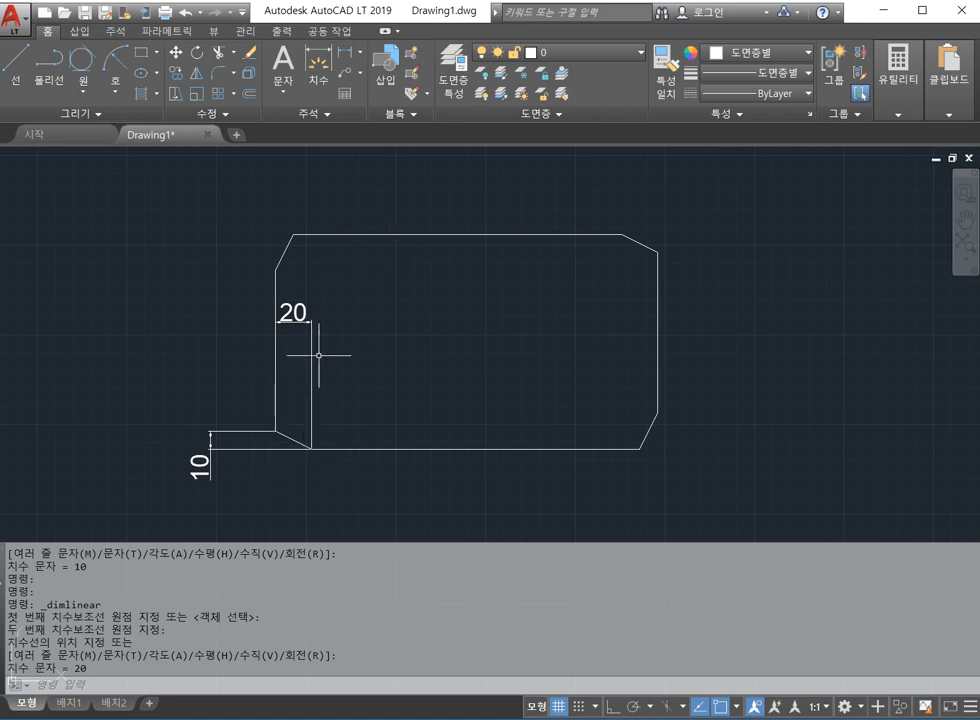
Step: Draw a second rectangle to the right of the first, with first chamfer distance 20 and second chamfer distance 10
{"action": "scroll", "coordinate": [383, 393], "scroll_direction": "down", "scroll_amount": 2}
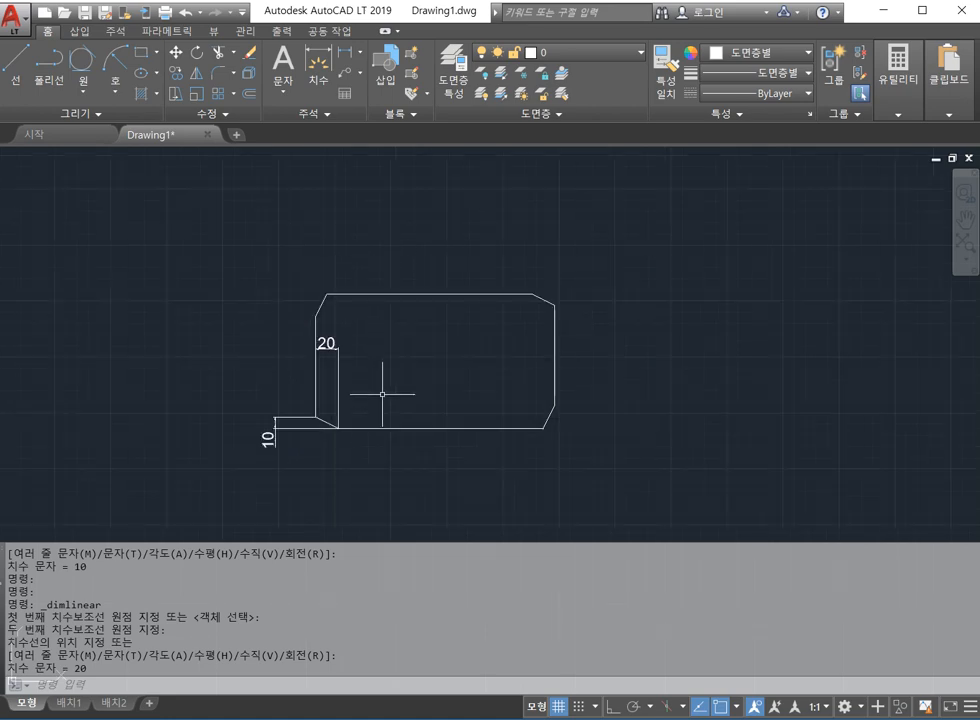
{"action": "type", "text": "rec"}
{"action": "key", "text": "Return"}
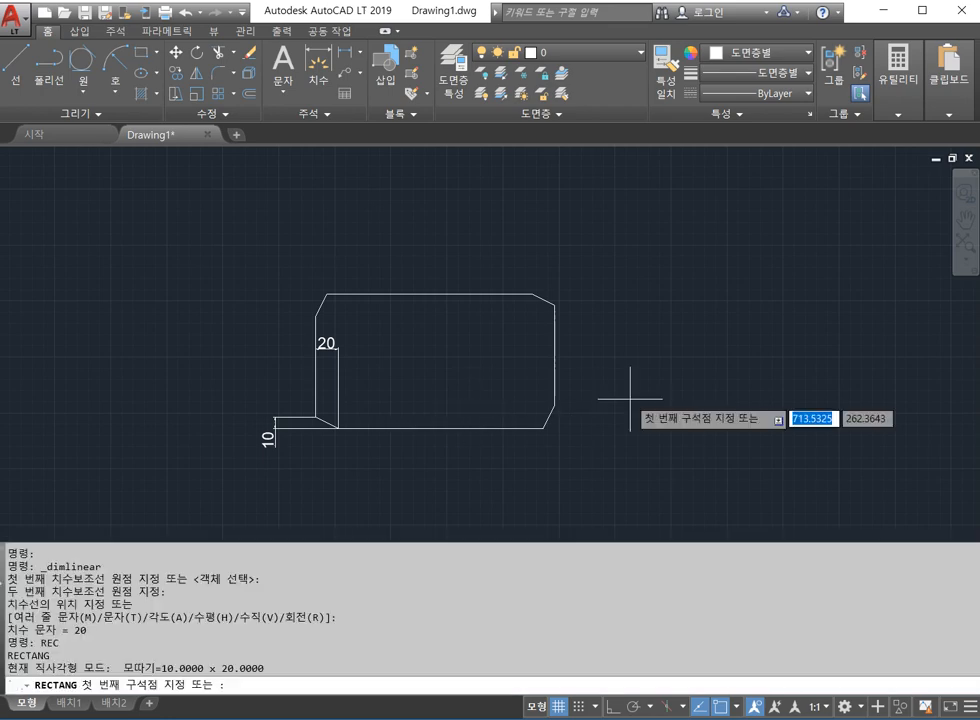
{"action": "type", "text": "c"}
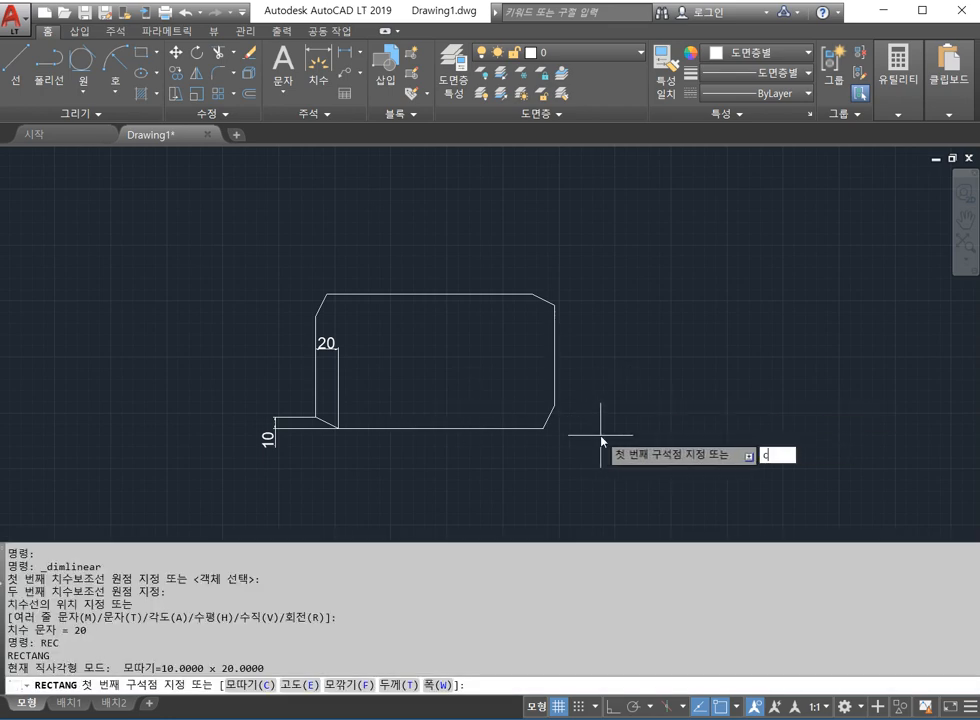
{"action": "key", "text": "Return"}
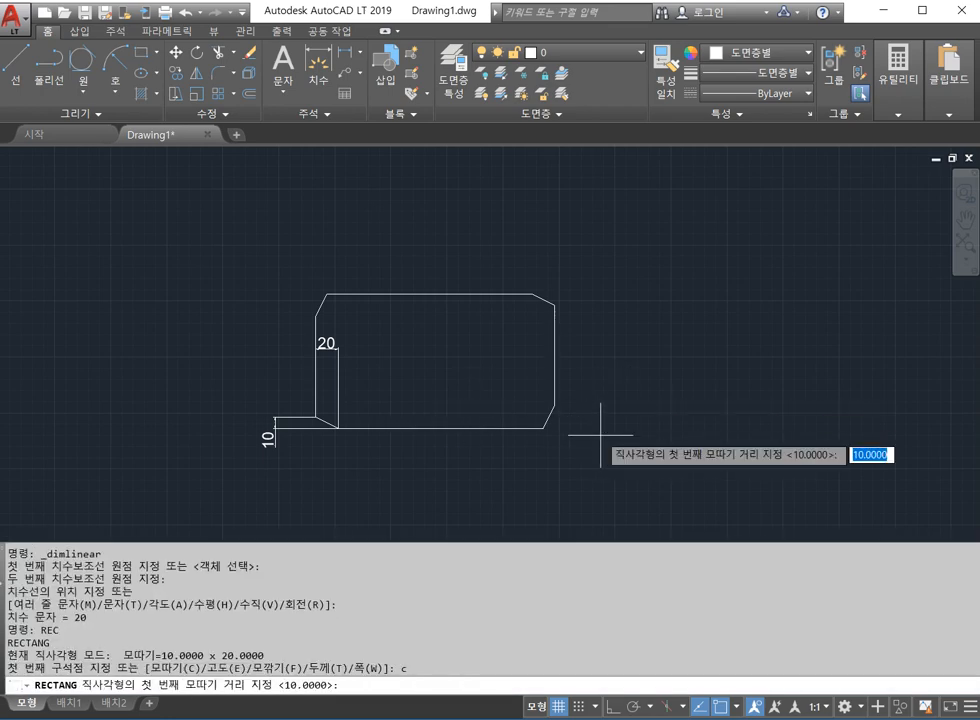
{"action": "type", "text": "20"}
{"action": "key", "text": "Return"}
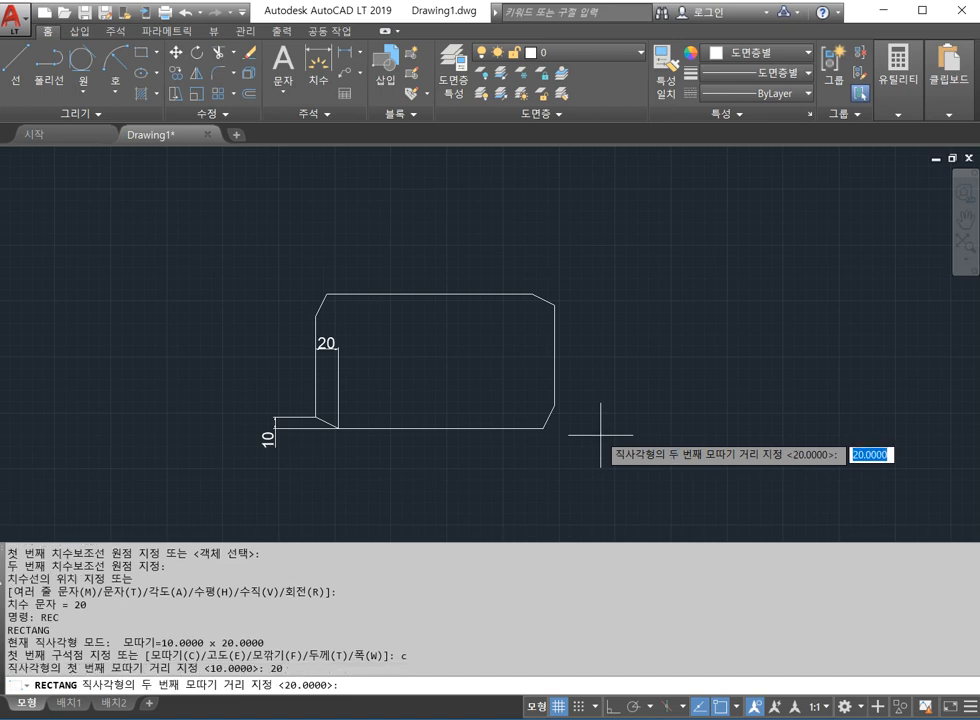
{"action": "type", "text": "10"}
{"action": "key", "text": "Return"}
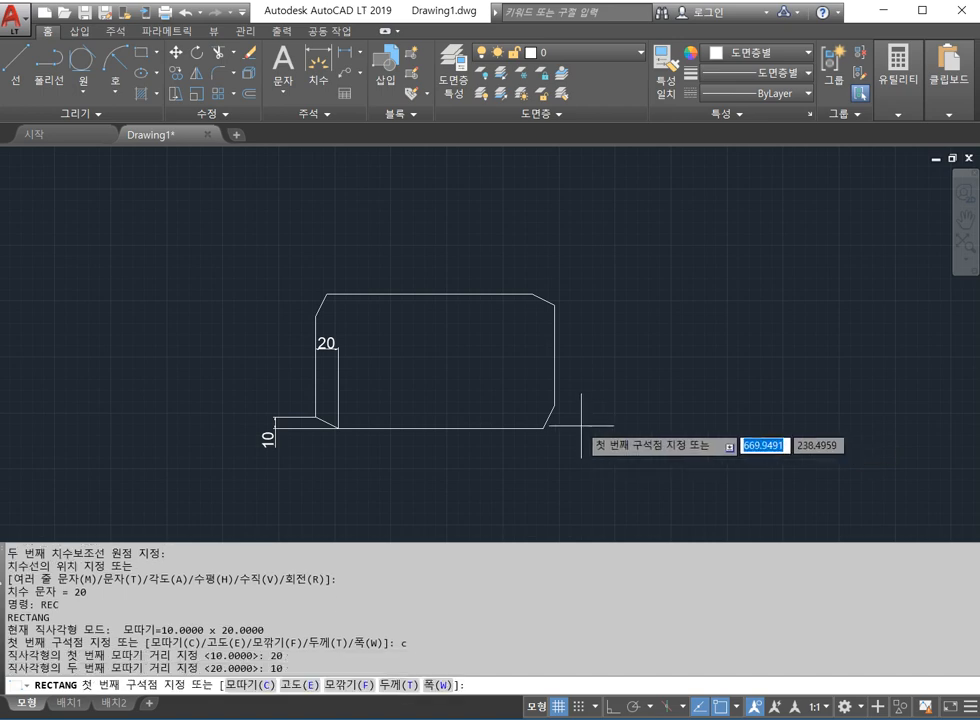
{"action": "left_click", "coordinate": [610, 418]}
{"action": "left_click", "coordinate": [853, 265]}
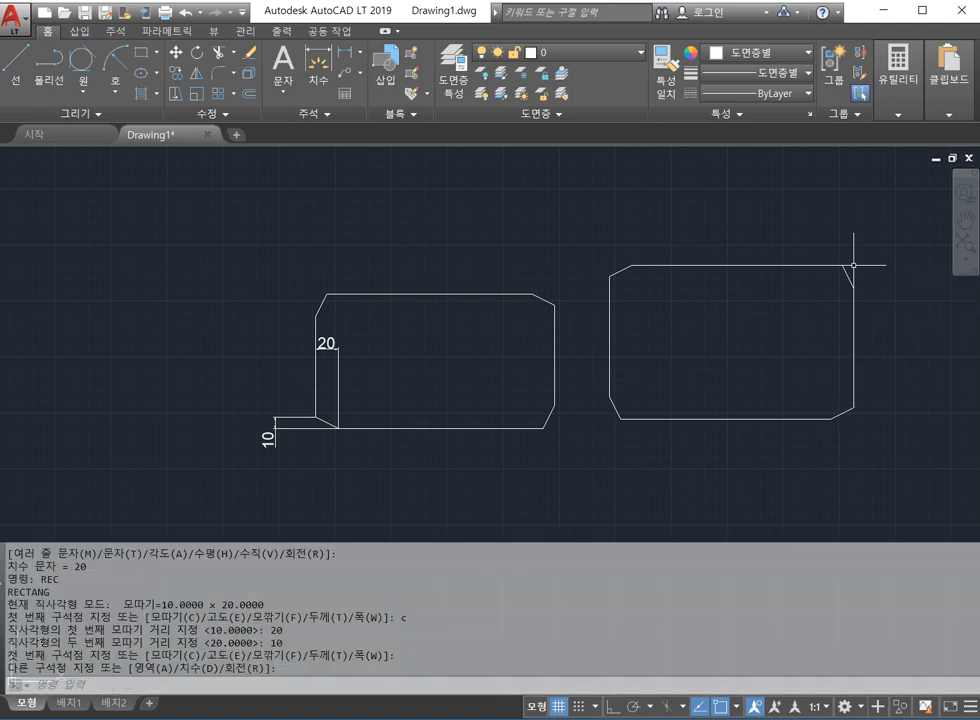
{"action": "key", "text": "Escape"}
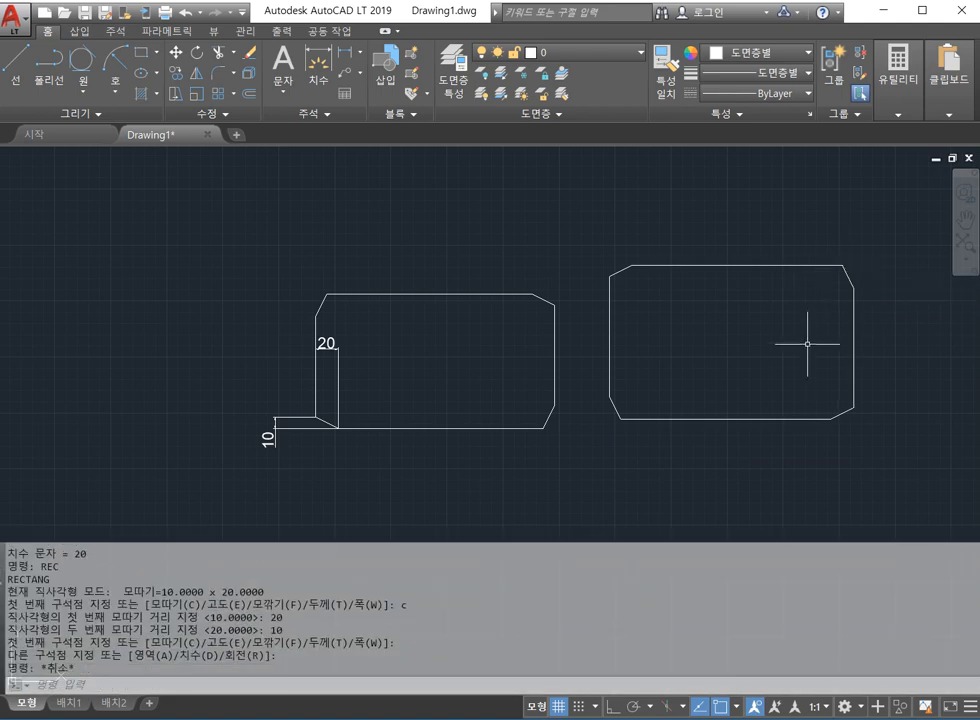
Step: Add a vertical linear dimension to the right-hand rectangle's lower-left chamfer, placed between the two rectangles
{"action": "left_click", "coordinate": [312, 65]}
{"action": "left_click", "coordinate": [610, 395]}
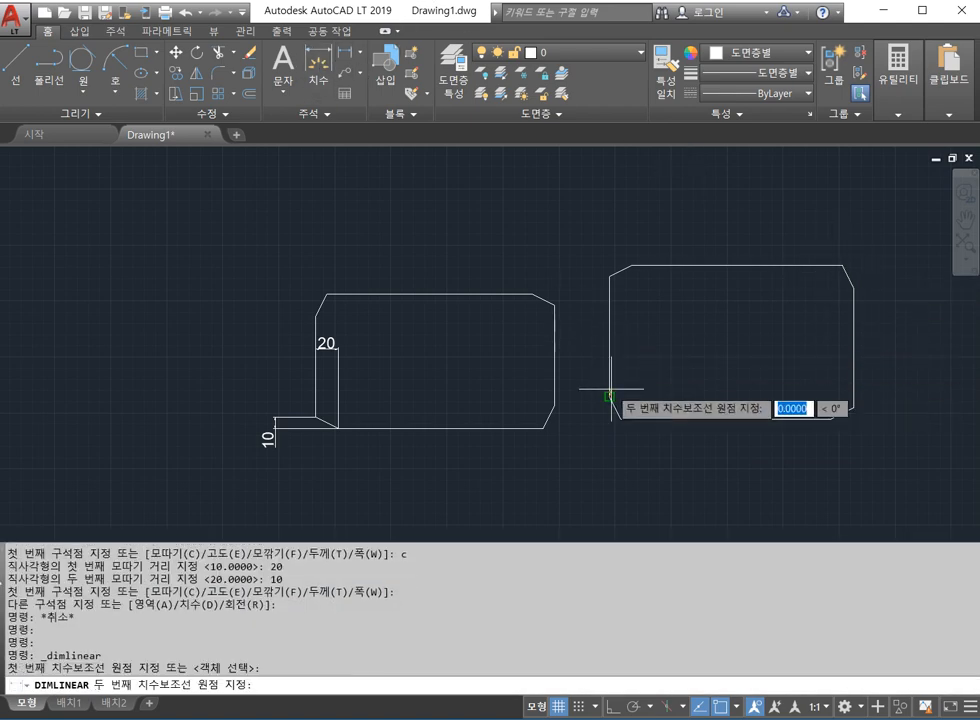
{"action": "left_click", "coordinate": [621, 418]}
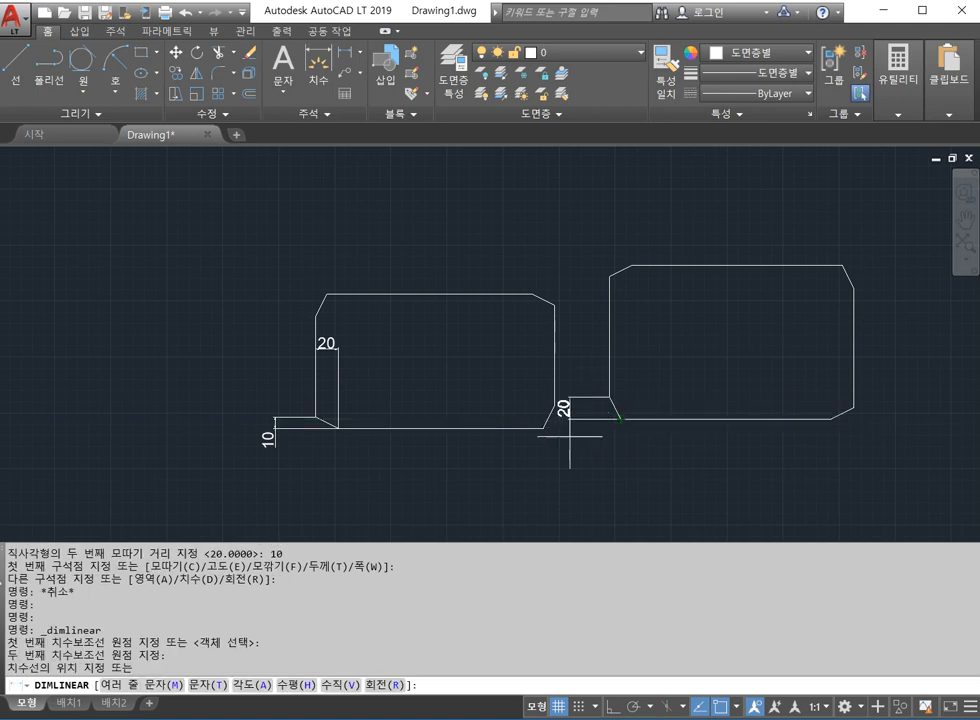
{"action": "left_click", "coordinate": [568, 444]}
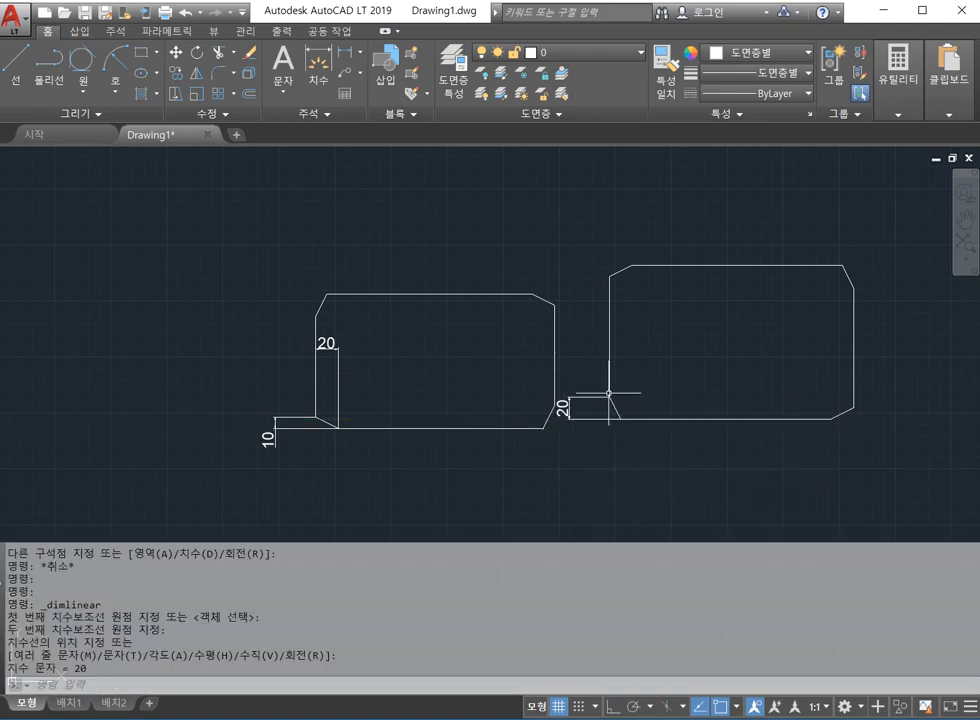
Step: Add a horizontal linear dimension to the right-hand rectangle's lower-left chamfer, placed below the rectangle
{"action": "left_click", "coordinate": [345, 53]}
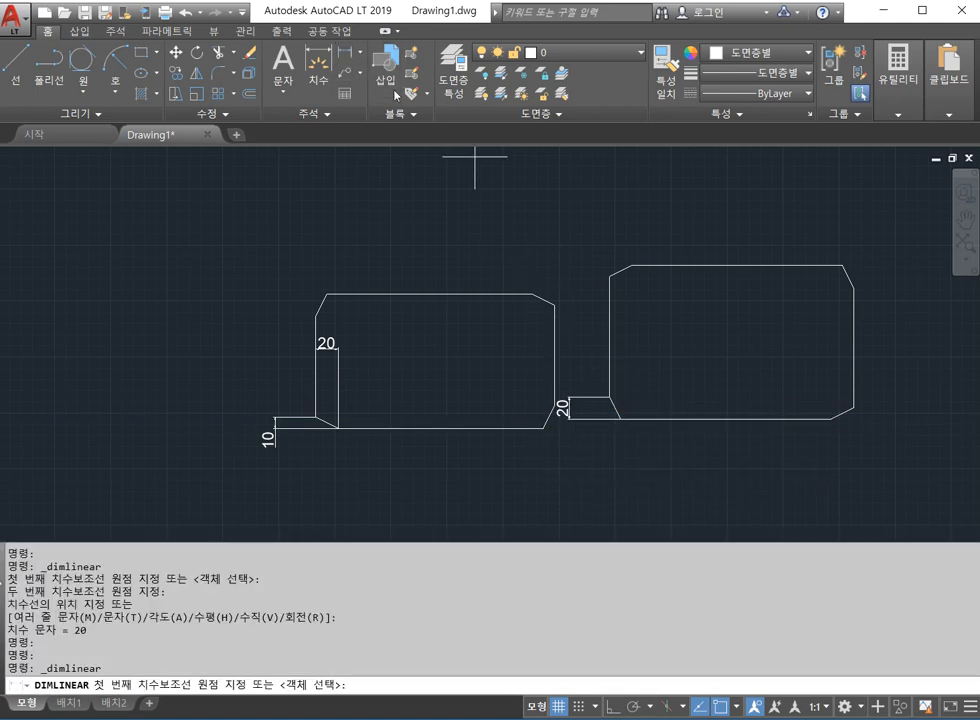
{"action": "left_click", "coordinate": [617, 398]}
{"action": "left_click", "coordinate": [621, 418]}
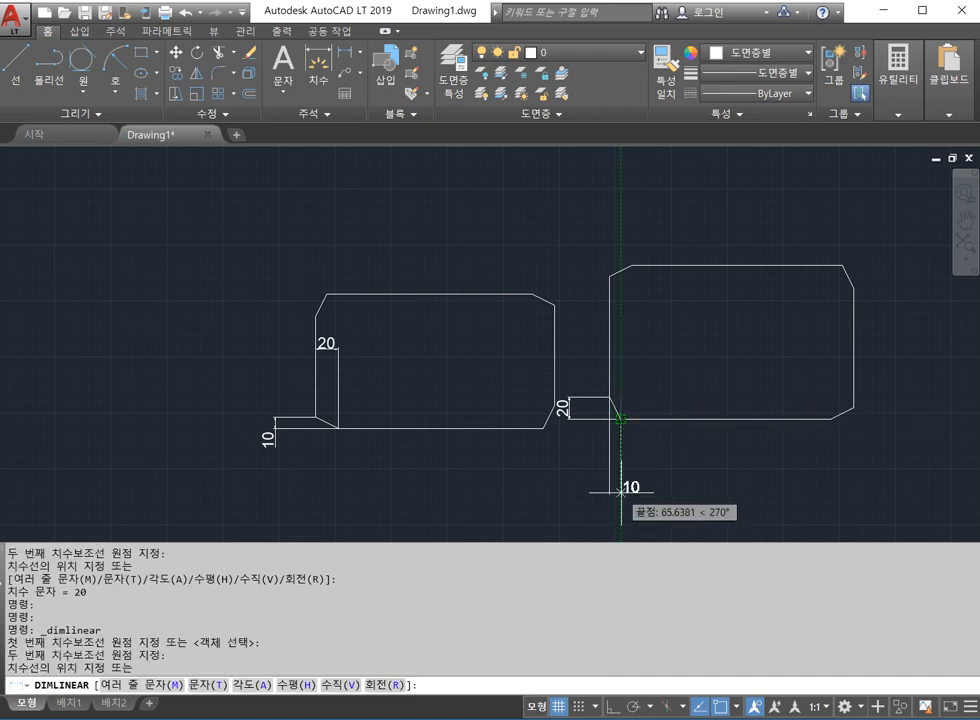
{"action": "left_click", "coordinate": [628, 463]}
{"action": "key", "text": "Escape"}
Step: Erase both chamfered rectangles together with all of their chamfer dimensions
{"action": "left_click", "coordinate": [889, 474]}
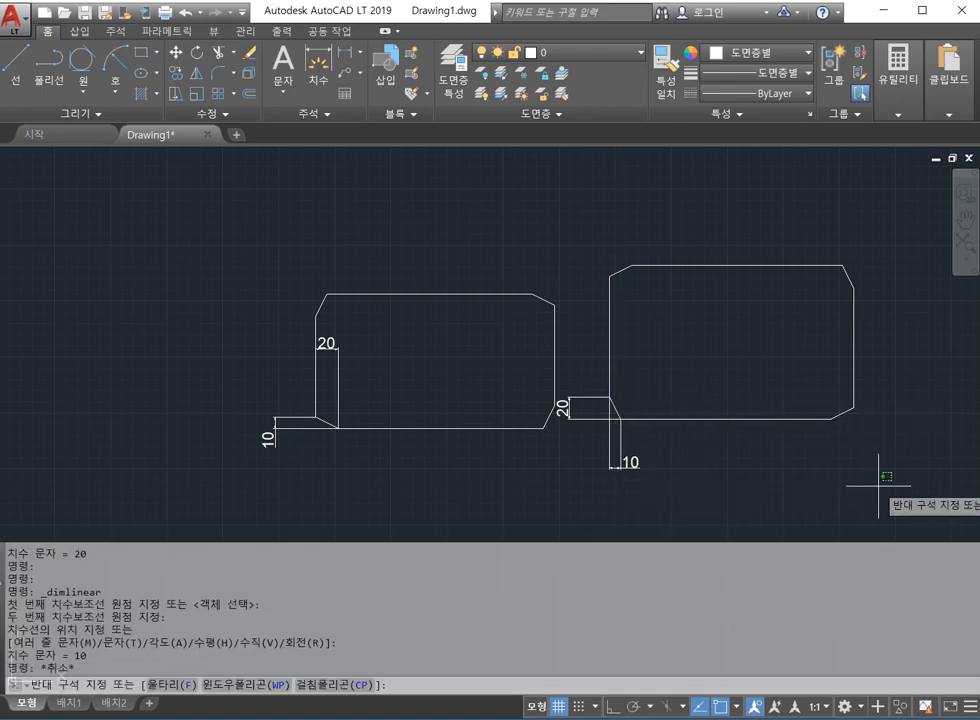
{"action": "left_click", "coordinate": [232, 225]}
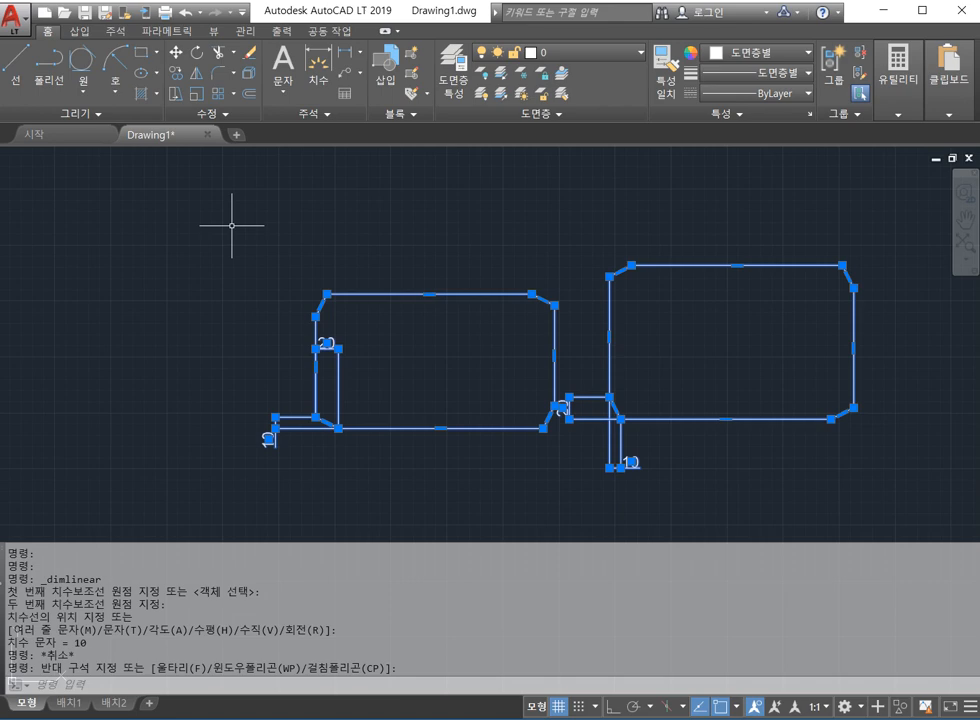
{"action": "key", "text": "Escape"}
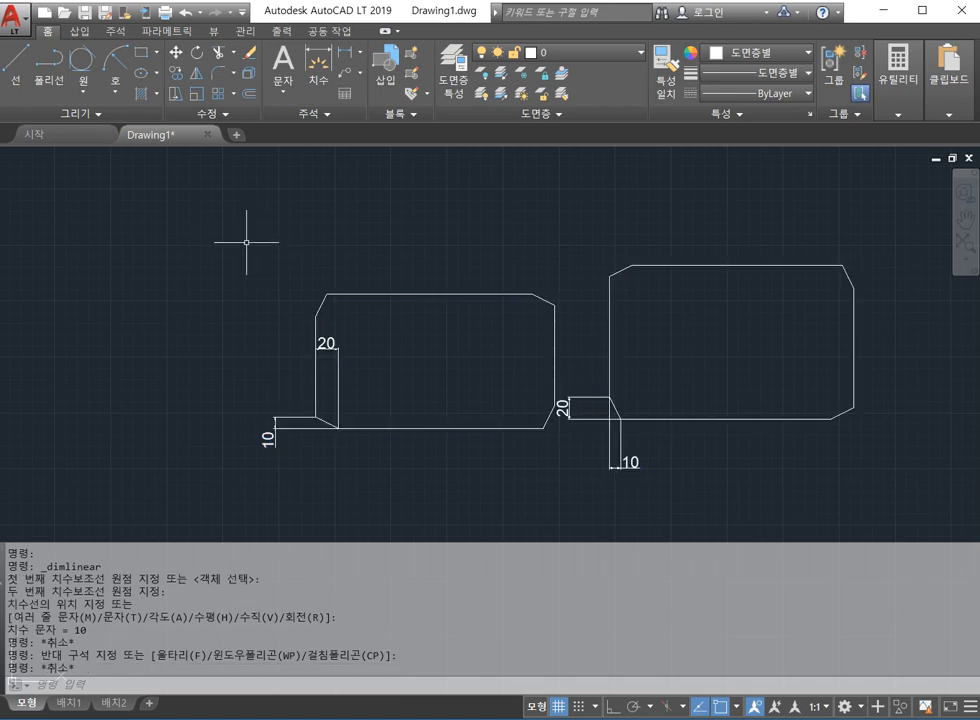
{"action": "left_click", "coordinate": [243, 241]}
{"action": "left_click", "coordinate": [905, 490]}
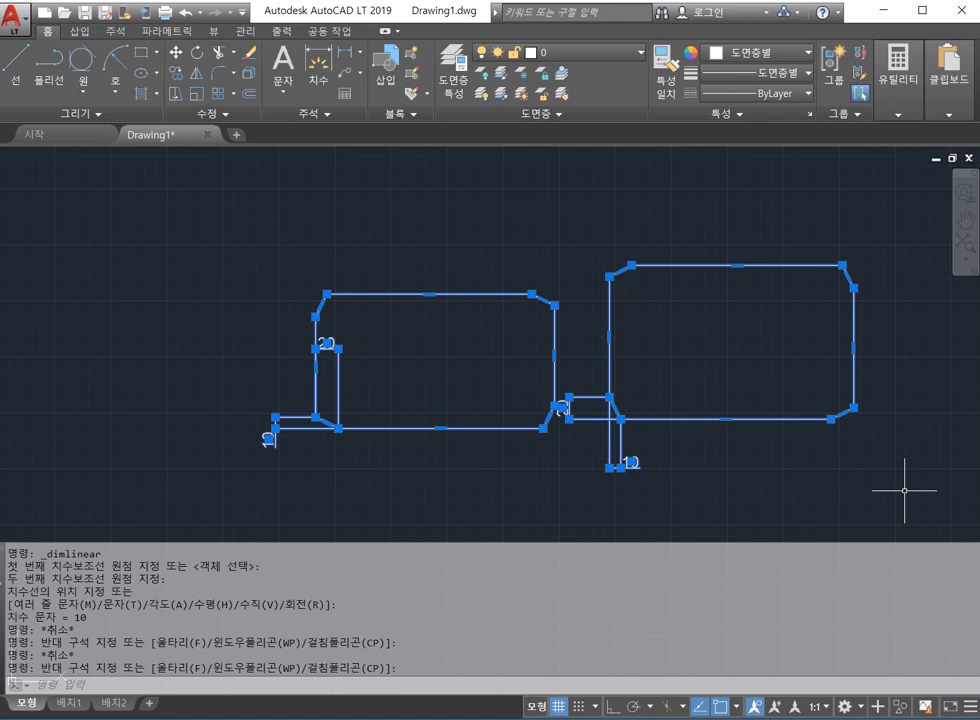
{"action": "key", "text": "Delete"}
Step: Draw a plain rectangle at elevation 500 and erase it
{"action": "type", "text": "rec"}
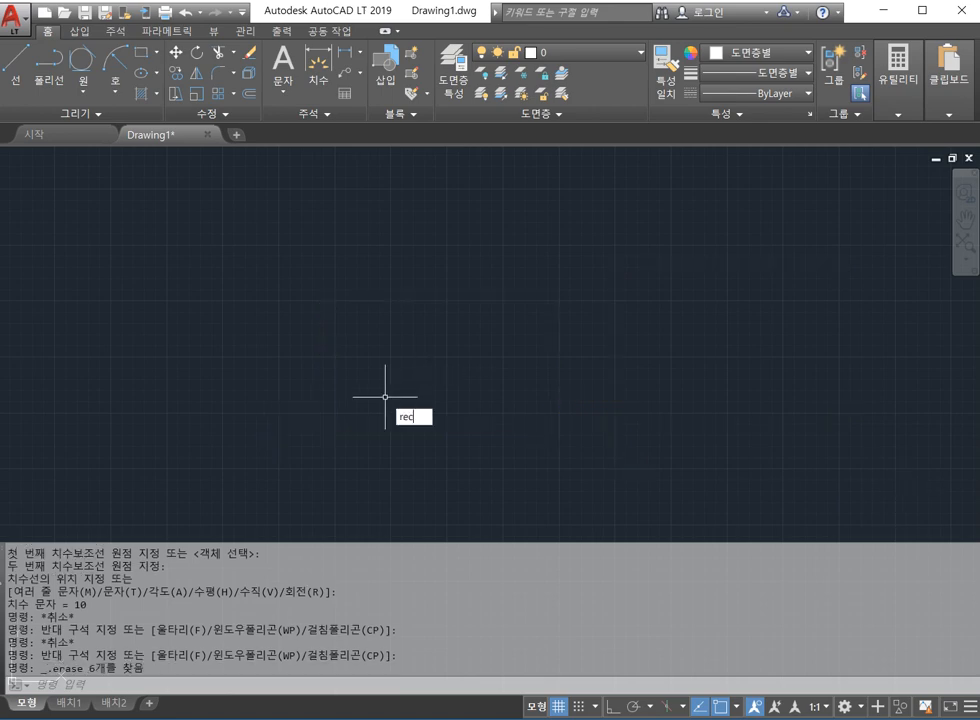
{"action": "key", "text": "Return"}
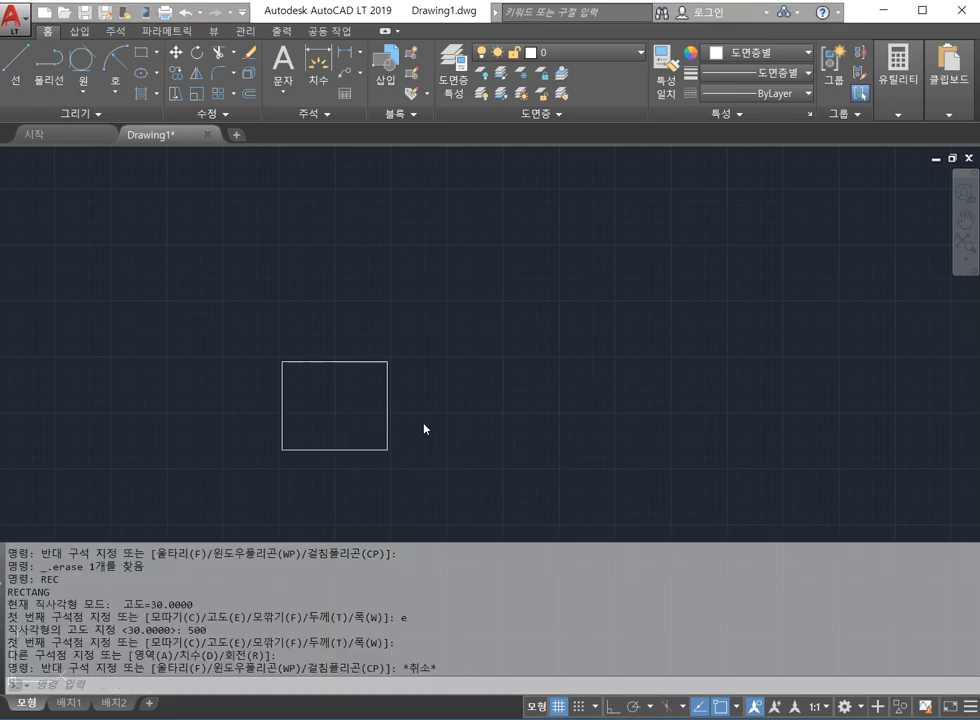
{"action": "left_click", "coordinate": [446, 477]}
{"action": "left_click", "coordinate": [215, 328]}
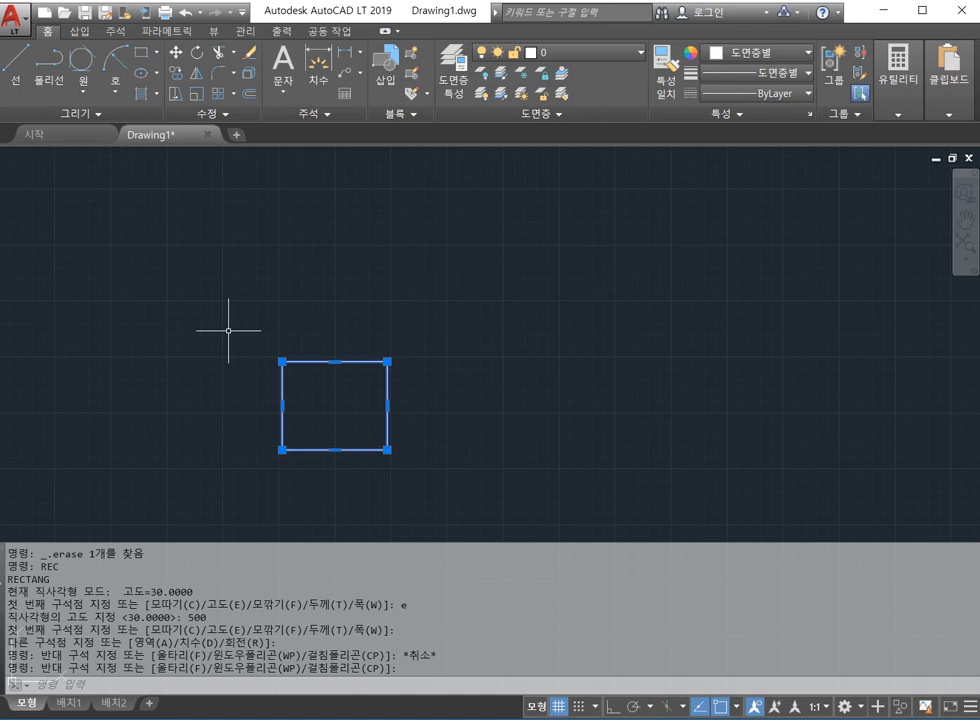
{"action": "key", "text": "Delete"}
Step: Draw a rectangle in the middle of the drawing area with a corner fillet radius of 15
{"action": "type", "text": "REC"}
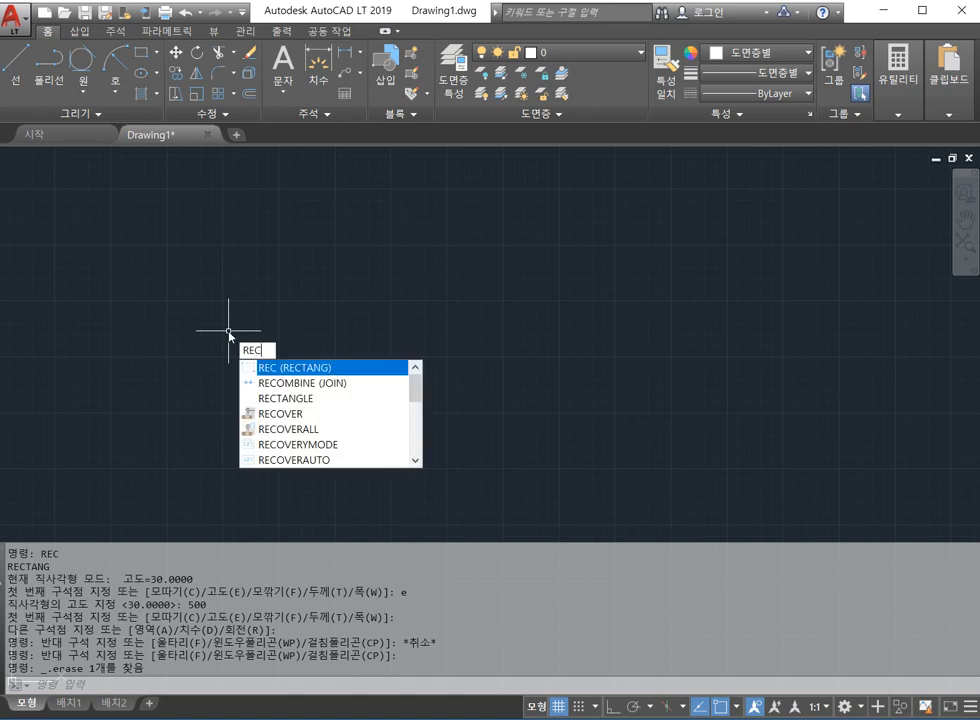
{"action": "key", "text": "Return"}
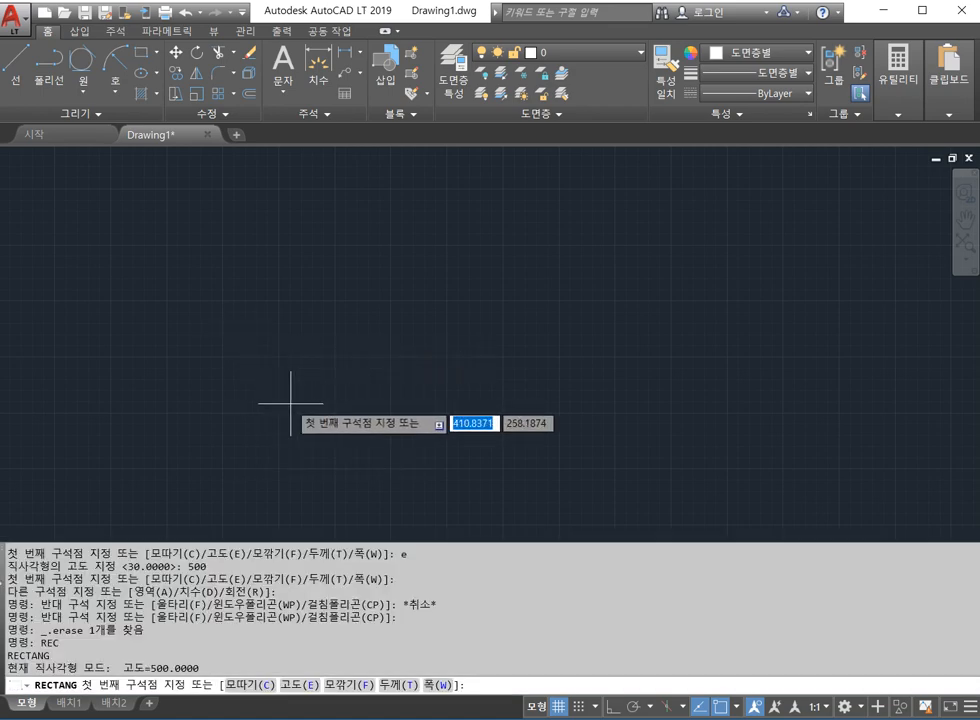
{"action": "type", "text": "f"}
{"action": "key", "text": "Return"}
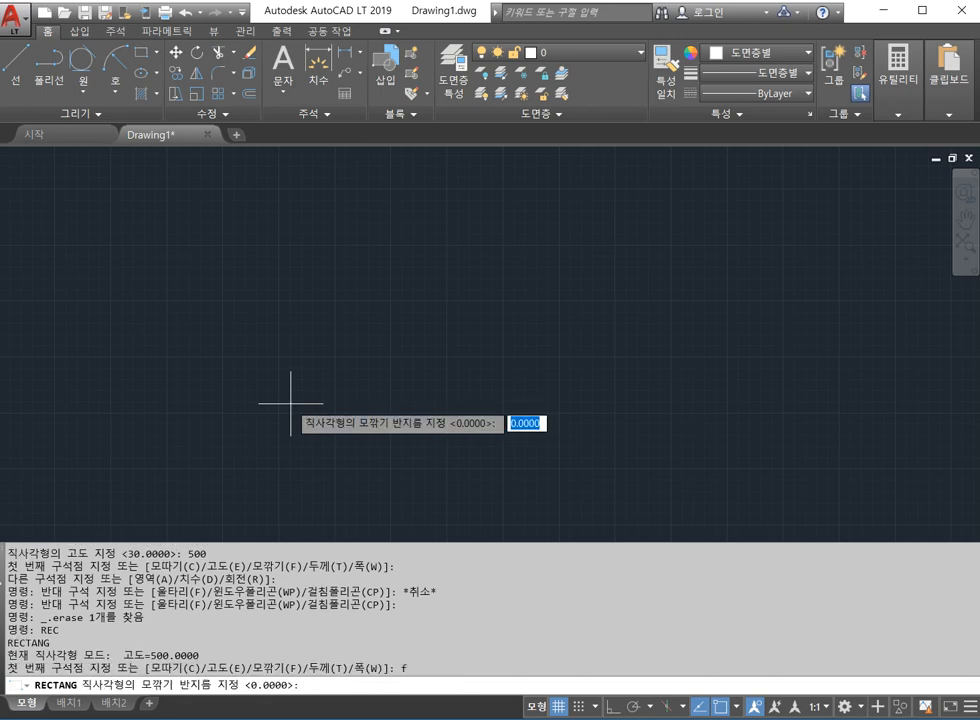
{"action": "type", "text": "15"}
{"action": "key", "text": "Return"}
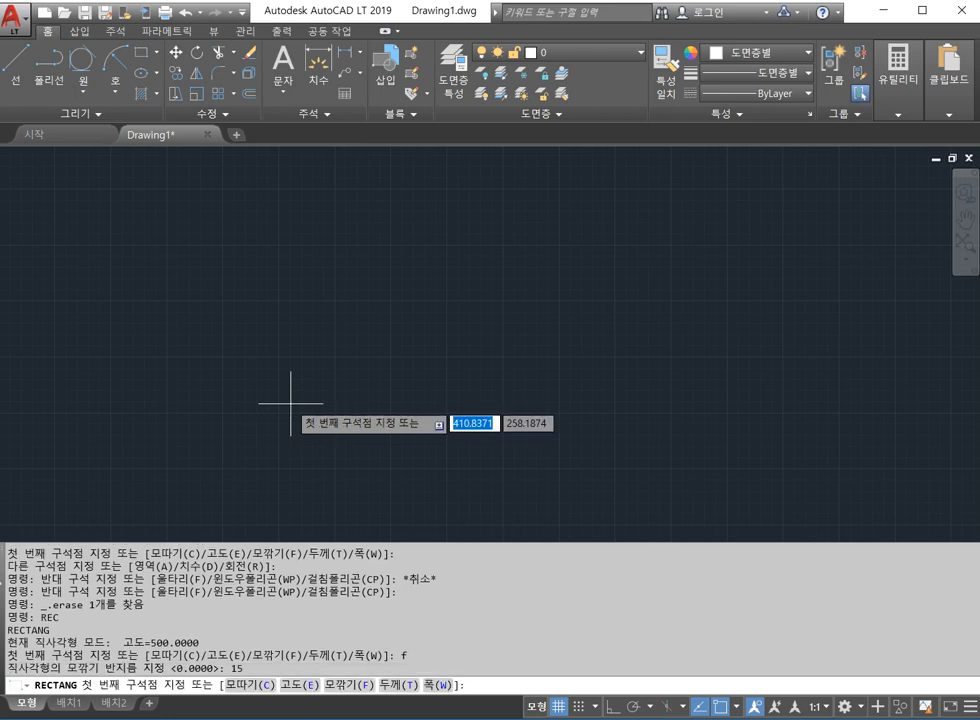
{"action": "left_click", "coordinate": [288, 446]}
{"action": "left_click", "coordinate": [594, 262]}
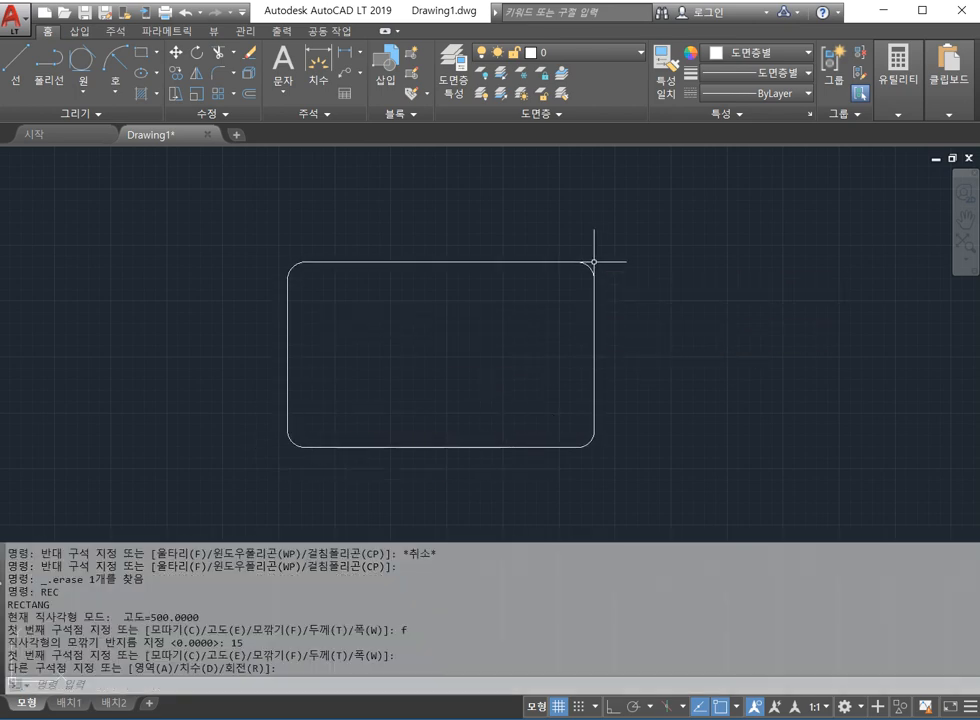
Step: Add a radius dimension to the rounded rectangle's upper-left corner, placed outside the rectangle
{"action": "left_click", "coordinate": [358, 52]}
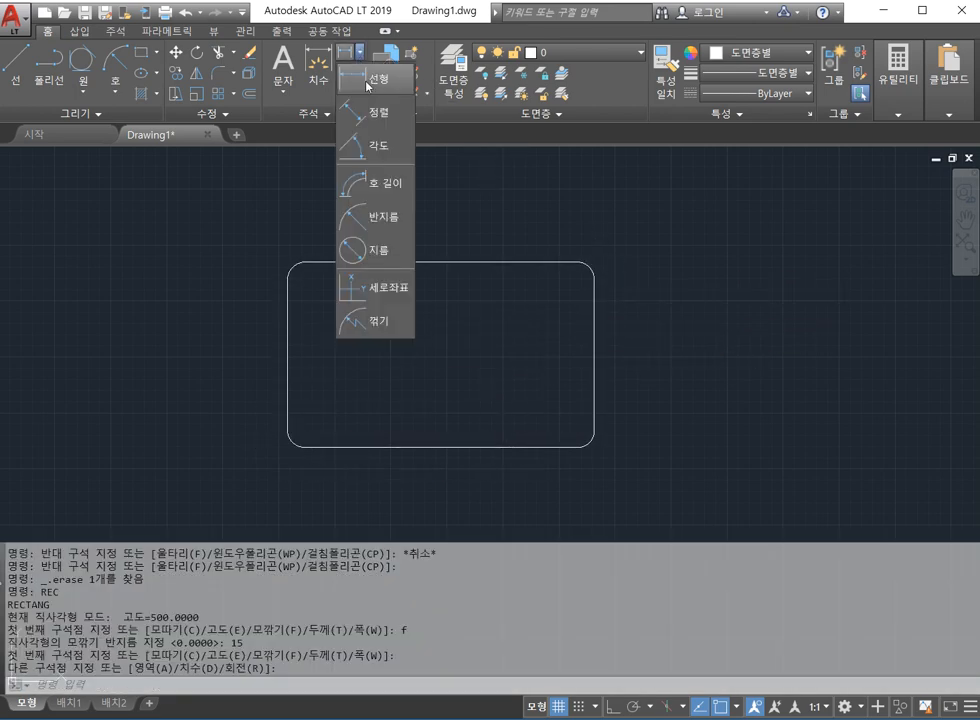
{"action": "left_click", "coordinate": [372, 214]}
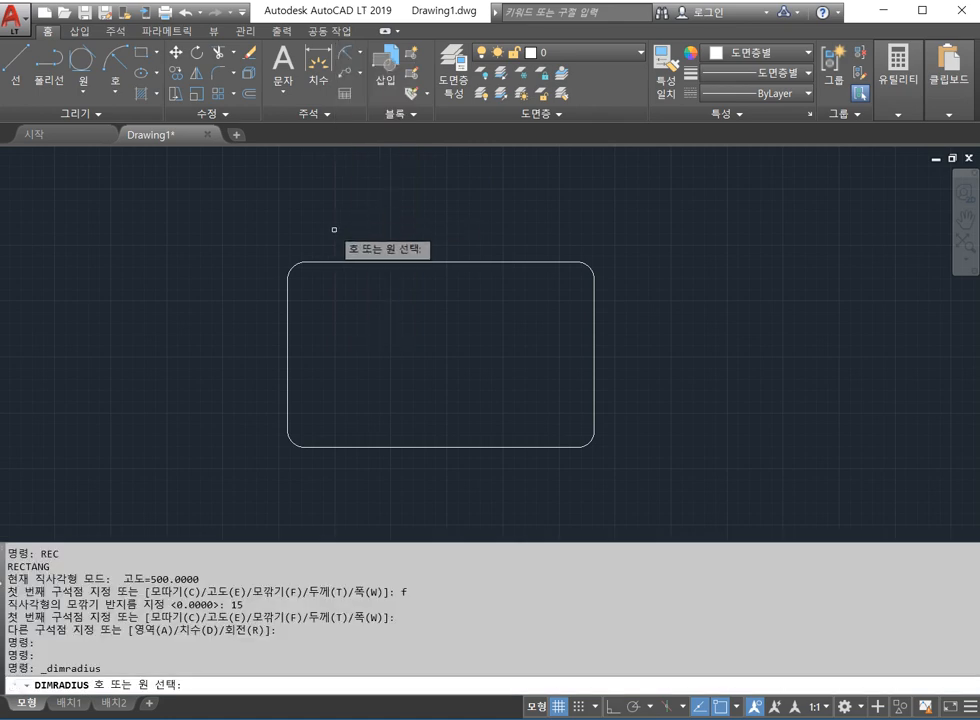
{"action": "left_click", "coordinate": [293, 266]}
{"action": "left_click", "coordinate": [260, 228]}
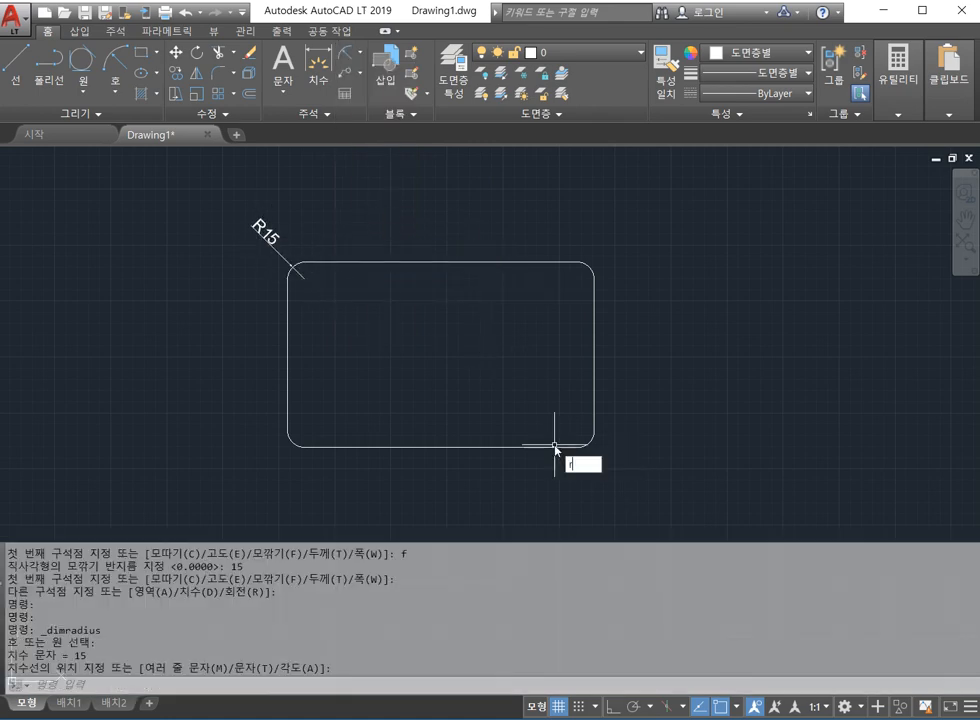
Step: Reset the RECTANG fillet radius to 0 and cancel the rectangle after its first corner
{"action": "type", "text": "rec"}
{"action": "key", "text": "Return"}
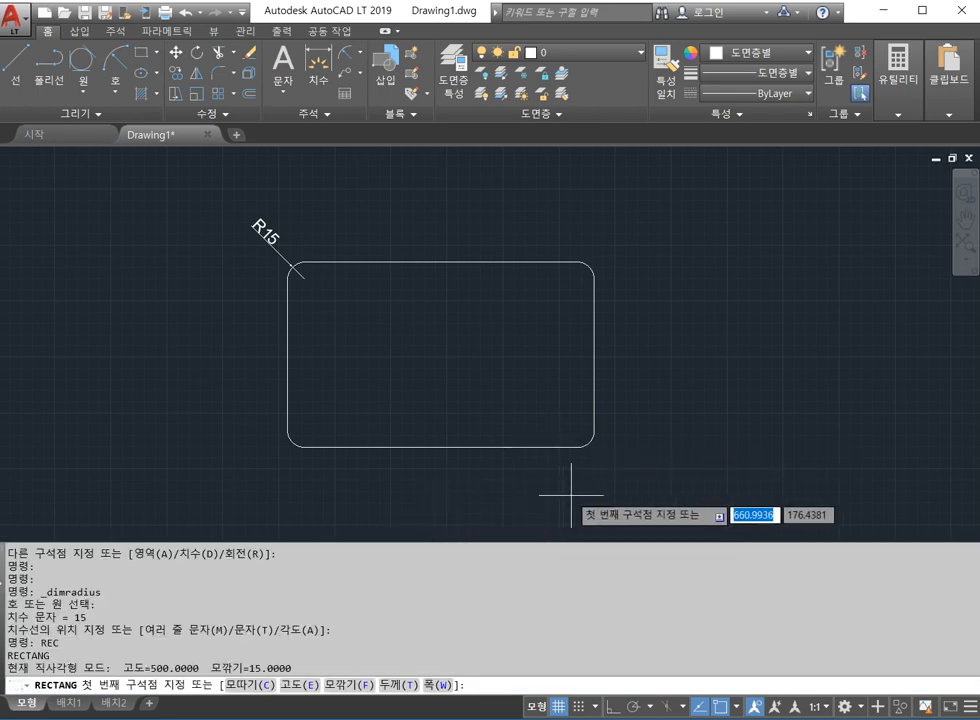
{"action": "type", "text": "f"}
{"action": "key", "text": "Return"}
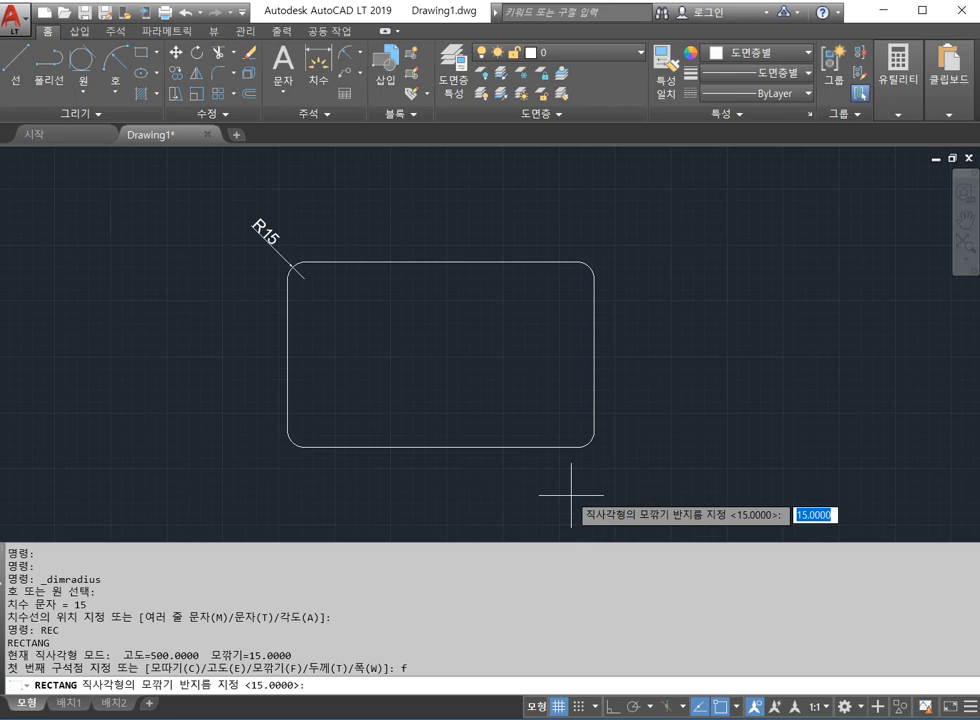
{"action": "type", "text": "0"}
{"action": "key", "text": "Return"}
{"action": "left_click", "coordinate": [472, 502]}
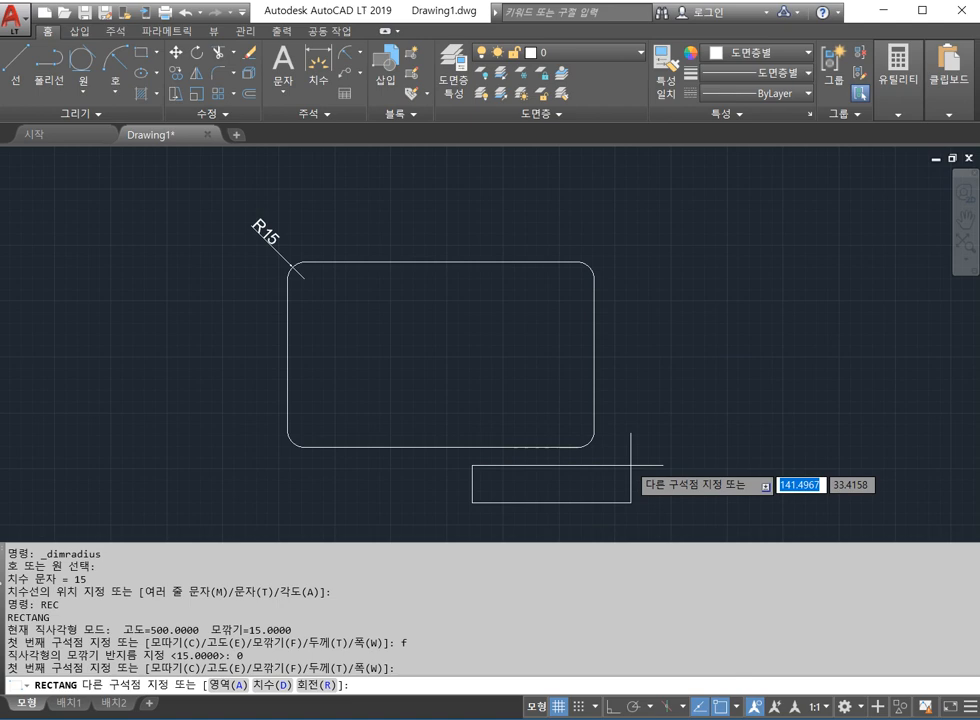
{"action": "key", "text": "Escape"}
Step: Start a new rectangle and accept 0 for both the first and second chamfer distances
{"action": "type", "text": "rec"}
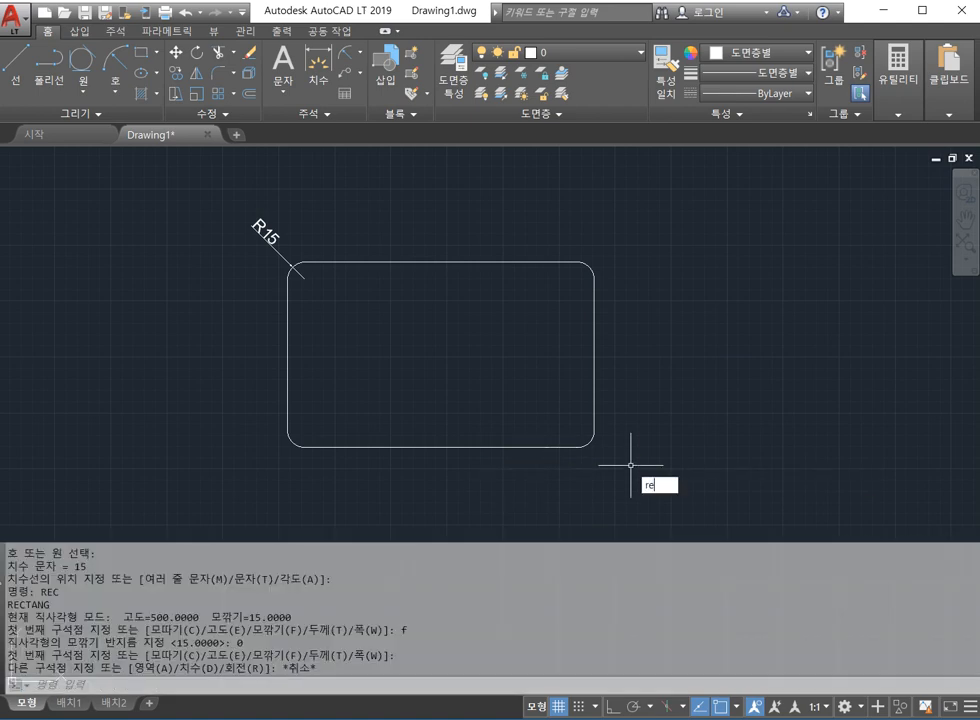
{"action": "key", "text": "Return"}
{"action": "type", "text": "c"}
{"action": "key", "text": "Return"}
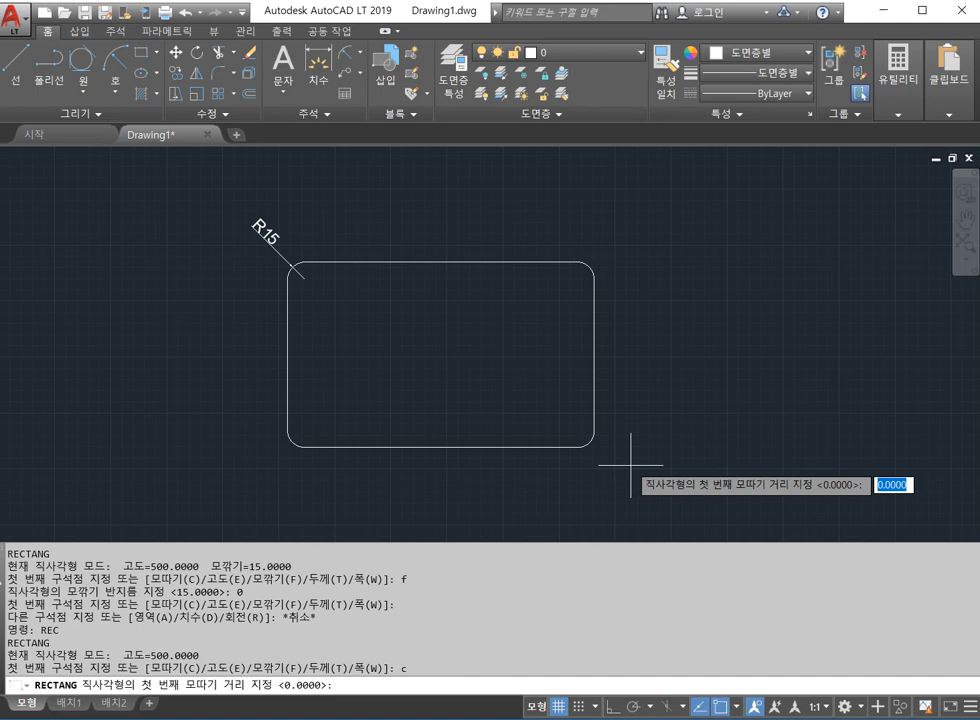
{"action": "key", "text": "Return"}
{"action": "key", "text": "Return"}
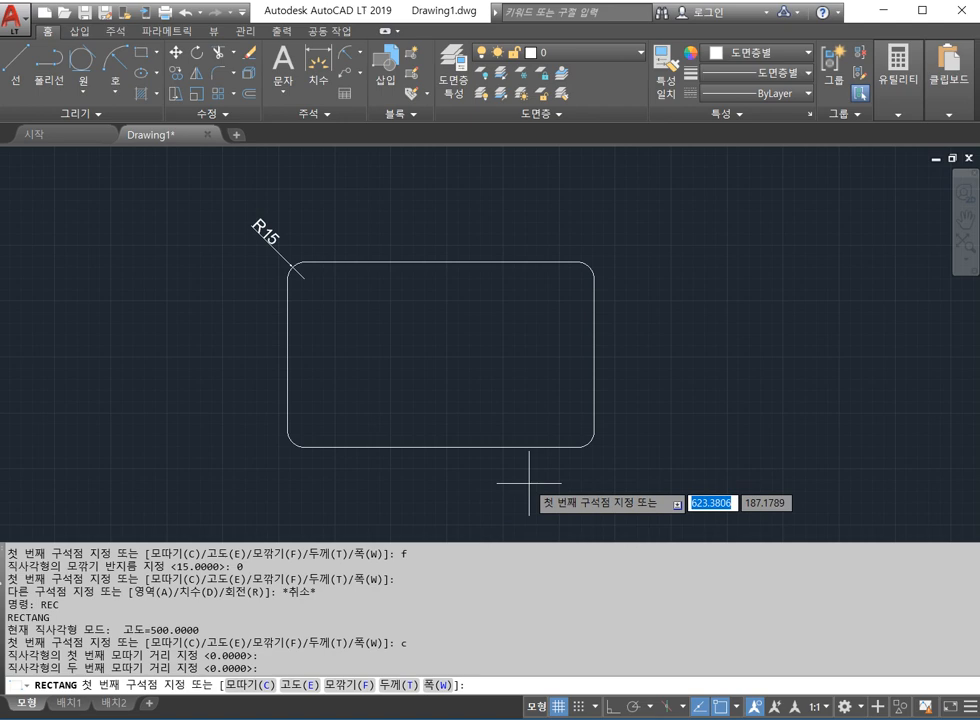
Step: Set the rectangle's thickness to 20 and draw it overlapping the lower-right part of the rounded rectangle
{"action": "type", "text": "t"}
{"action": "key", "text": "Return"}
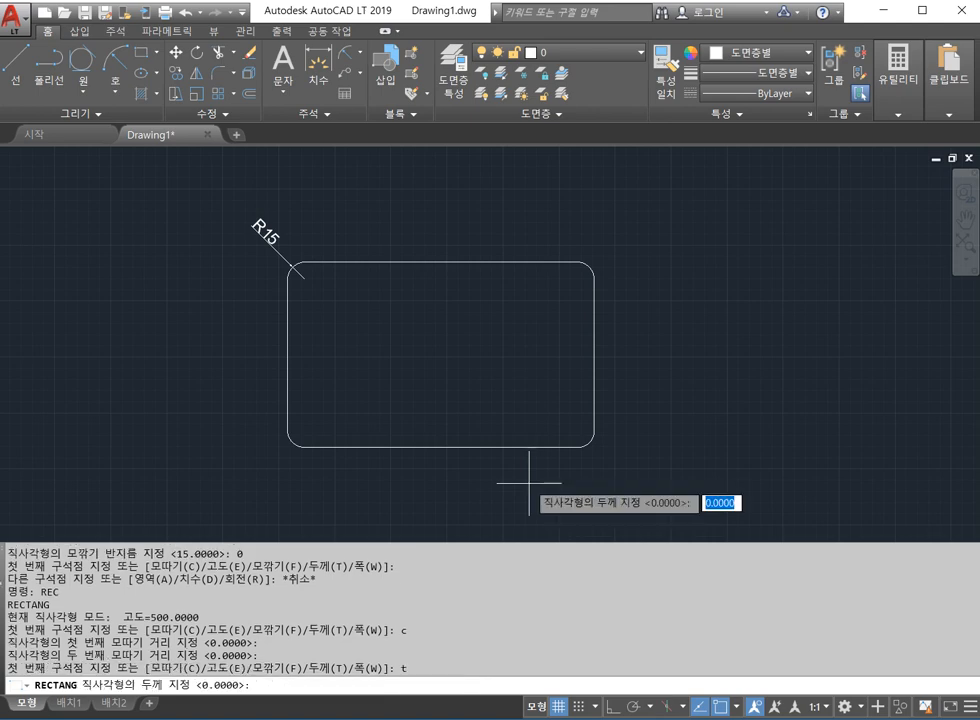
{"action": "type", "text": "20"}
{"action": "key", "text": "Return"}
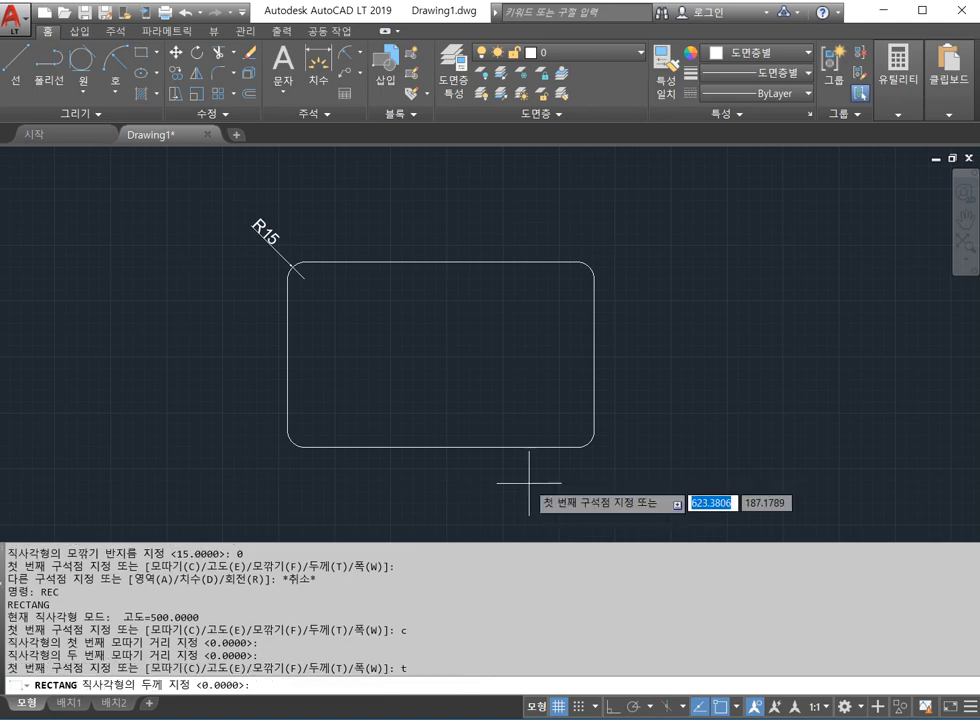
{"action": "left_click", "coordinate": [362, 520]}
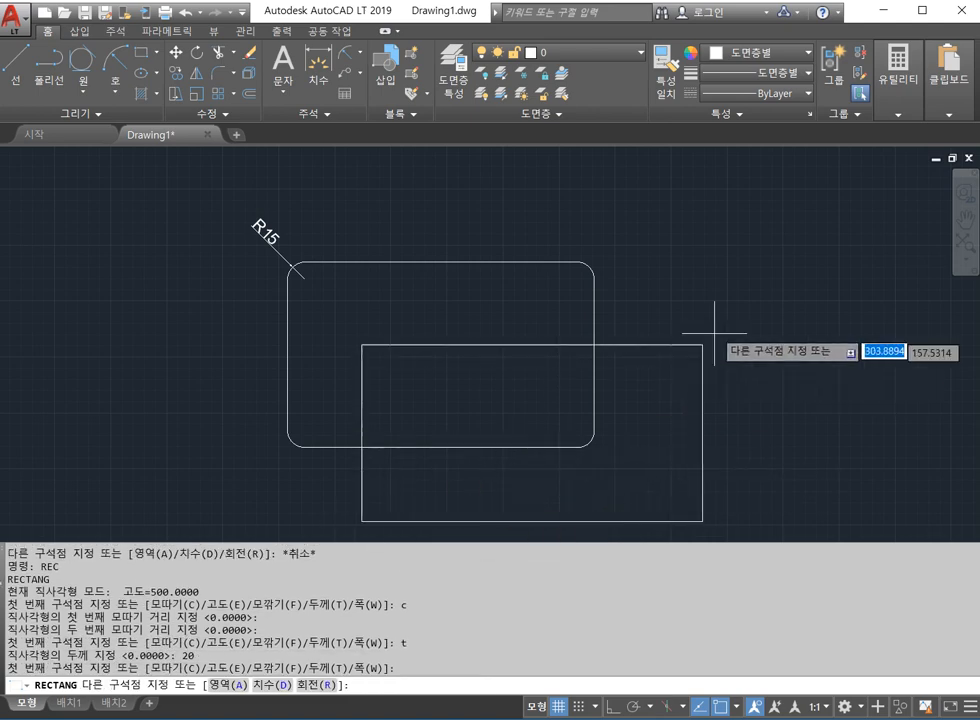
{"action": "left_click", "coordinate": [713, 296]}
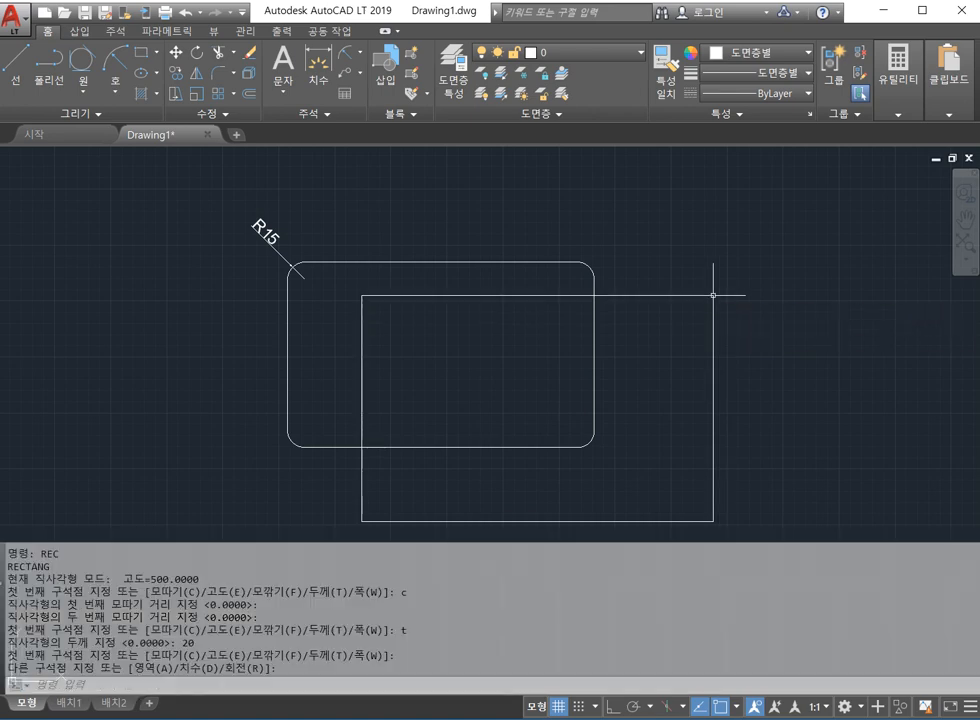
{"action": "right_click", "coordinate": [575, 441]}
{"action": "left_click", "coordinate": [541, 487]}
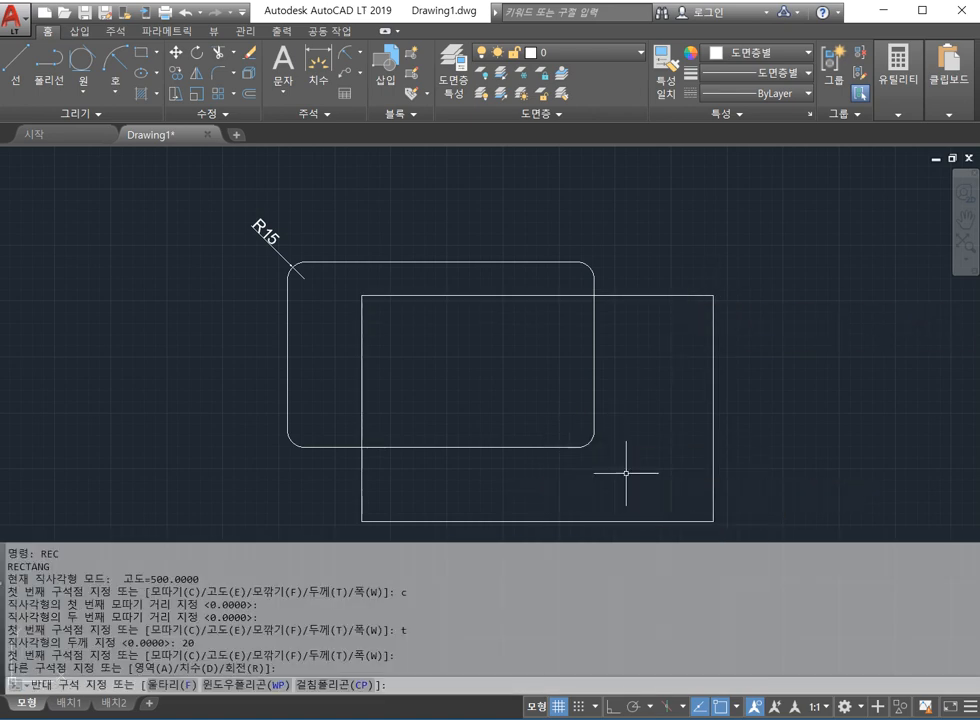
{"action": "key", "text": "Escape"}
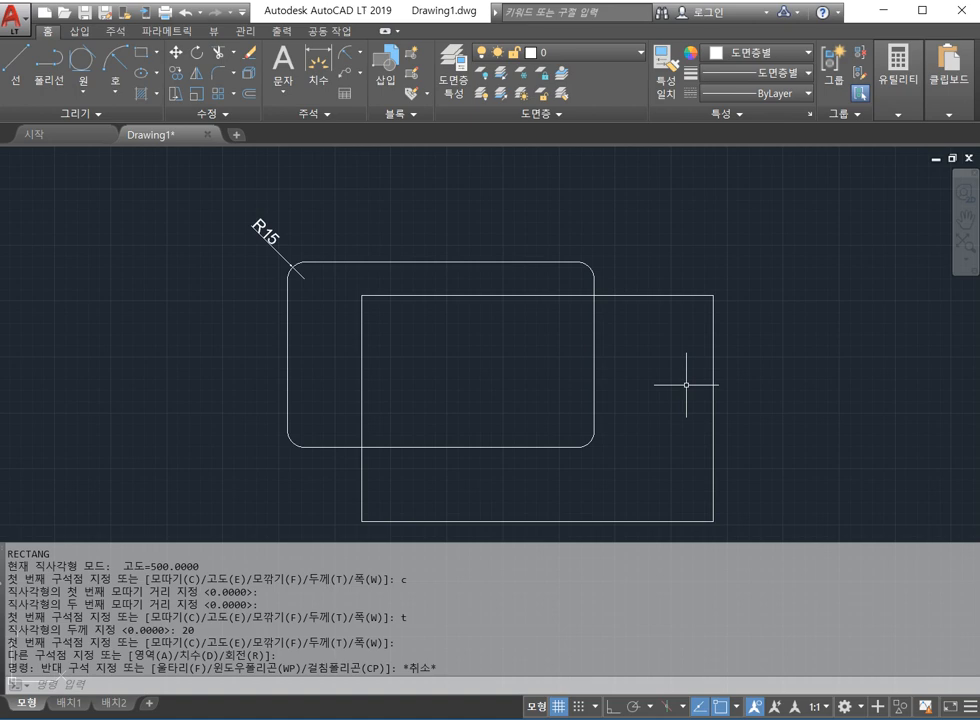
Step: Erase the rounded rectangle, its radius dimension and the overlapping rectangle
{"action": "left_click", "coordinate": [712, 530]}
{"action": "left_click", "coordinate": [185, 170]}
{"action": "key", "text": "Delete"}
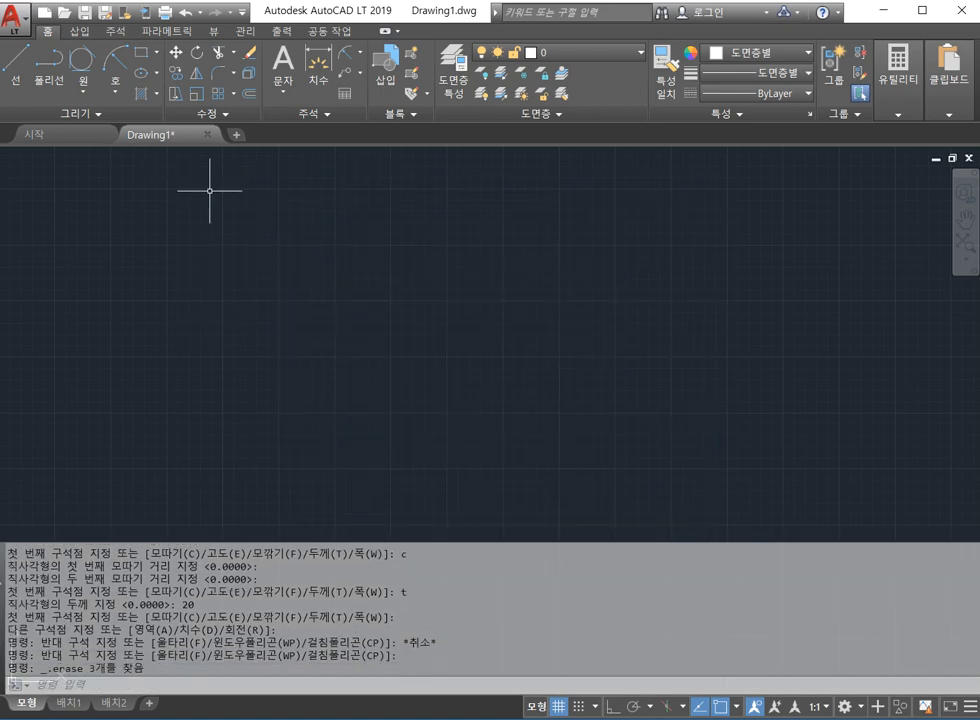
{"action": "type", "text": "rec"}
{"action": "key", "text": "Return"}
{"action": "left_click", "coordinate": [271, 443]}
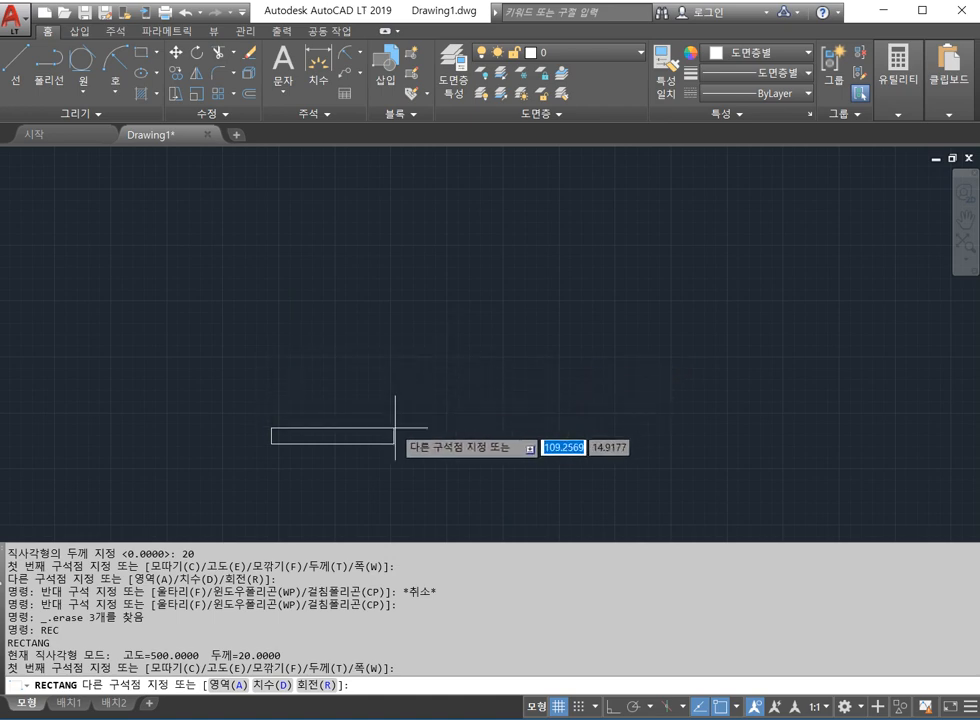
{"action": "key", "text": "Escape"}
Step: Draw a large rectangle in the middle of the drawing area with a line width of 20
{"action": "type", "text": "rec"}
{"action": "key", "text": "Return"}
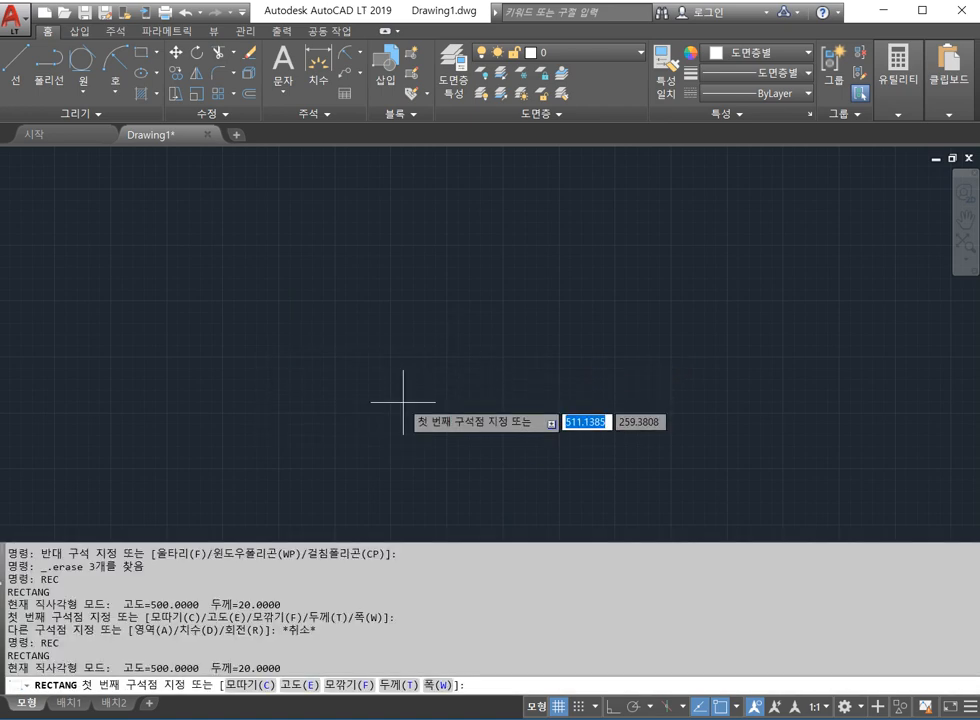
{"action": "type", "text": "w"}
{"action": "key", "text": "Return"}
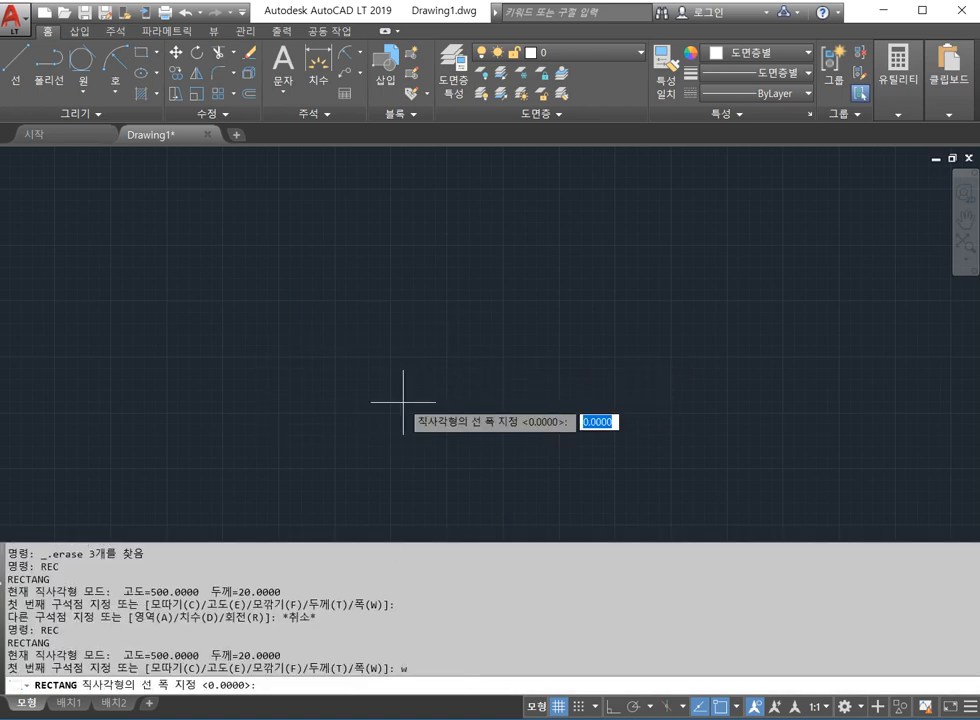
{"action": "type", "text": "20"}
{"action": "key", "text": "Return"}
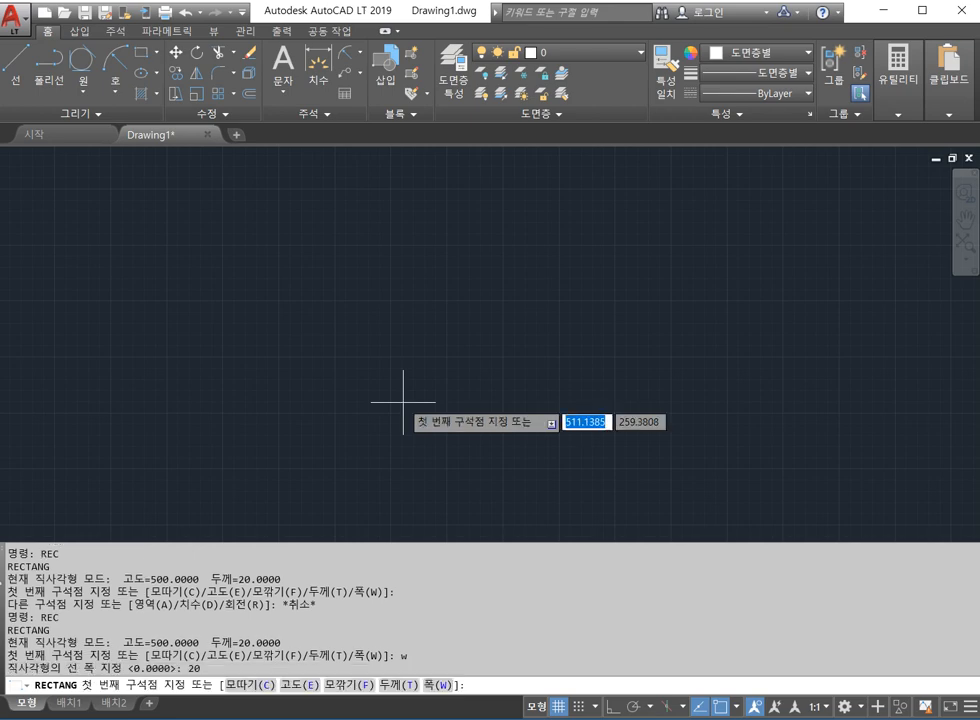
{"action": "left_click", "coordinate": [305, 431]}
{"action": "left_click", "coordinate": [706, 235]}
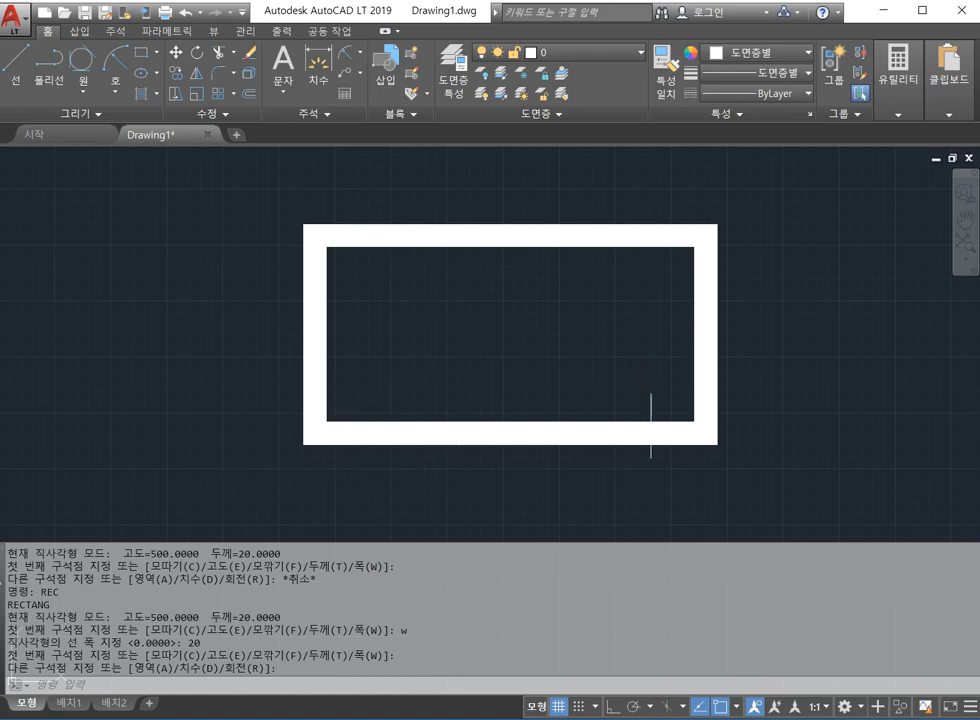
Step: Erase the wide-line rectangle
{"action": "left_click", "coordinate": [766, 492]}
{"action": "left_click", "coordinate": [472, 153]}
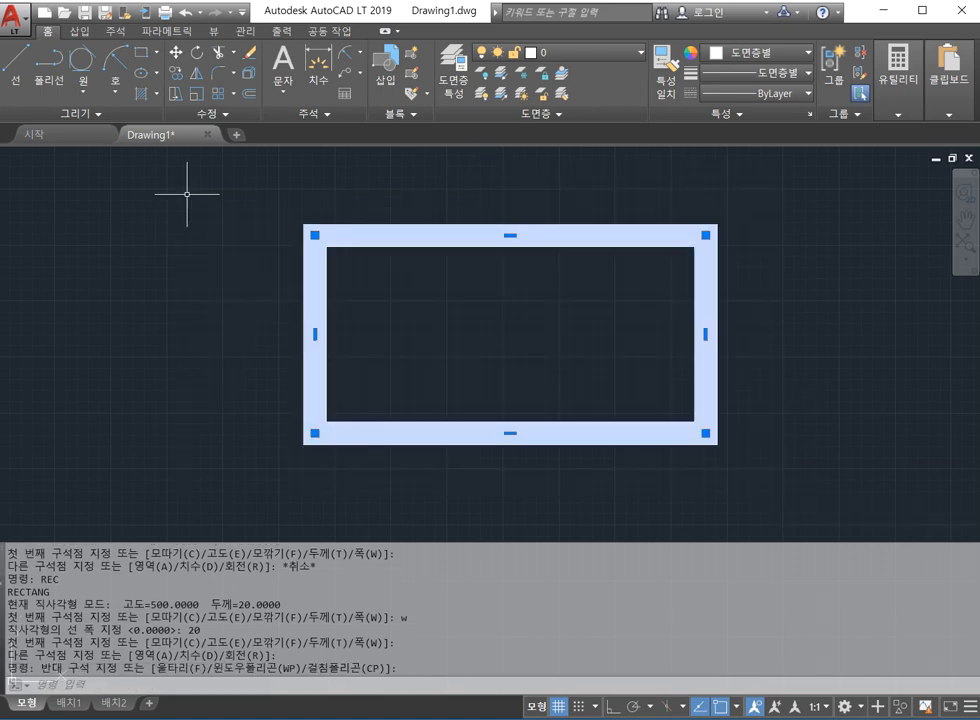
{"action": "key", "text": "Delete"}
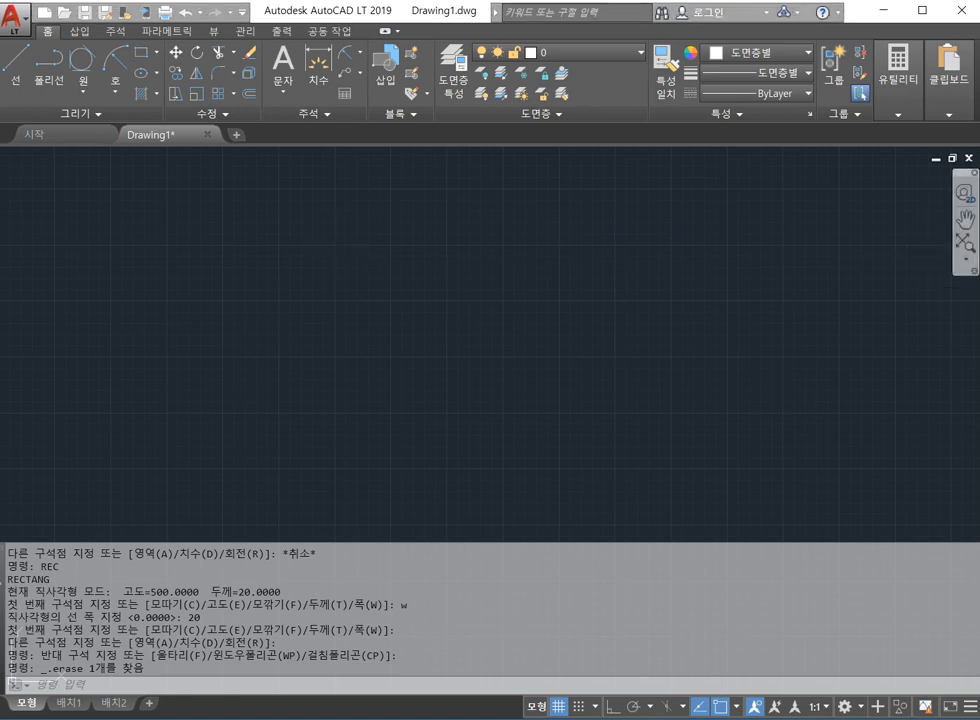
Step: Switch to Notepad and review the written summary of the RECTANG command and its options
{"action": "left_click", "coordinate": [382, 341]}
{"action": "left_click", "coordinate": [510, 351]}
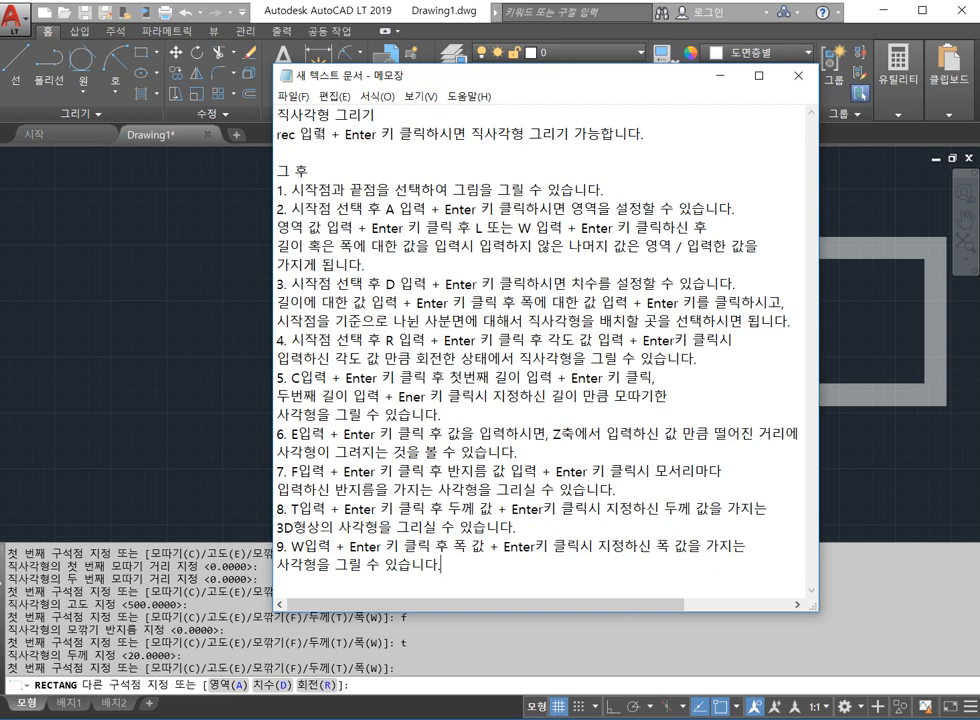
{"action": "left_click", "coordinate": [607, 162]}
{"action": "left_click_drag", "start_coordinate": [658, 86], "coordinate": [637, 89]}
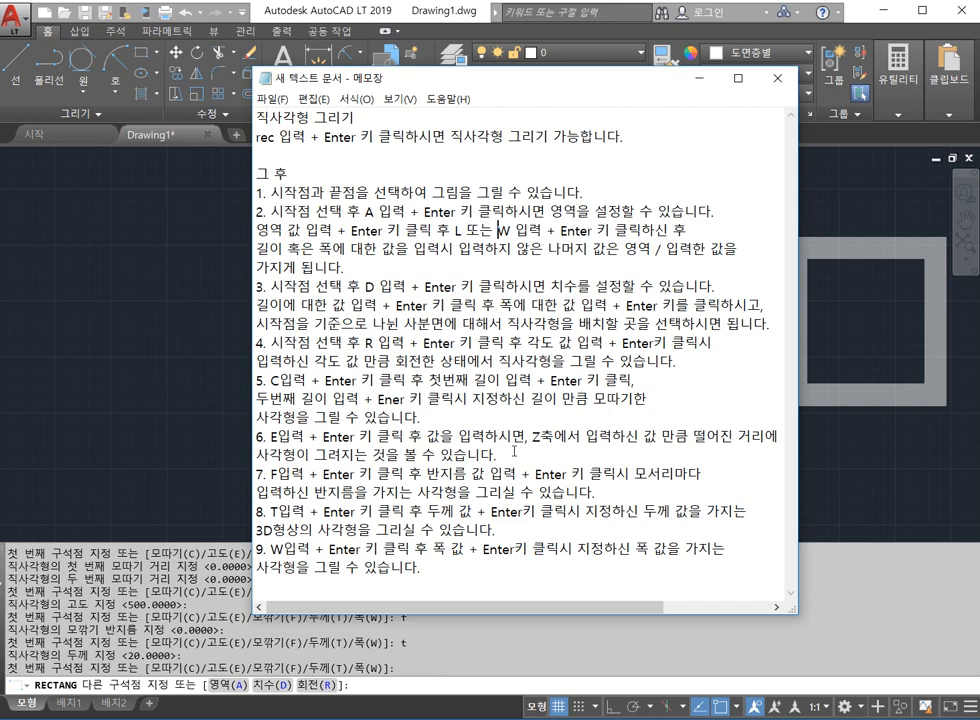
{"action": "left_click", "coordinate": [514, 451]}
{"action": "left_click", "coordinate": [603, 488]}
{"action": "left_click_drag", "start_coordinate": [576, 80], "coordinate": [542, 120]}
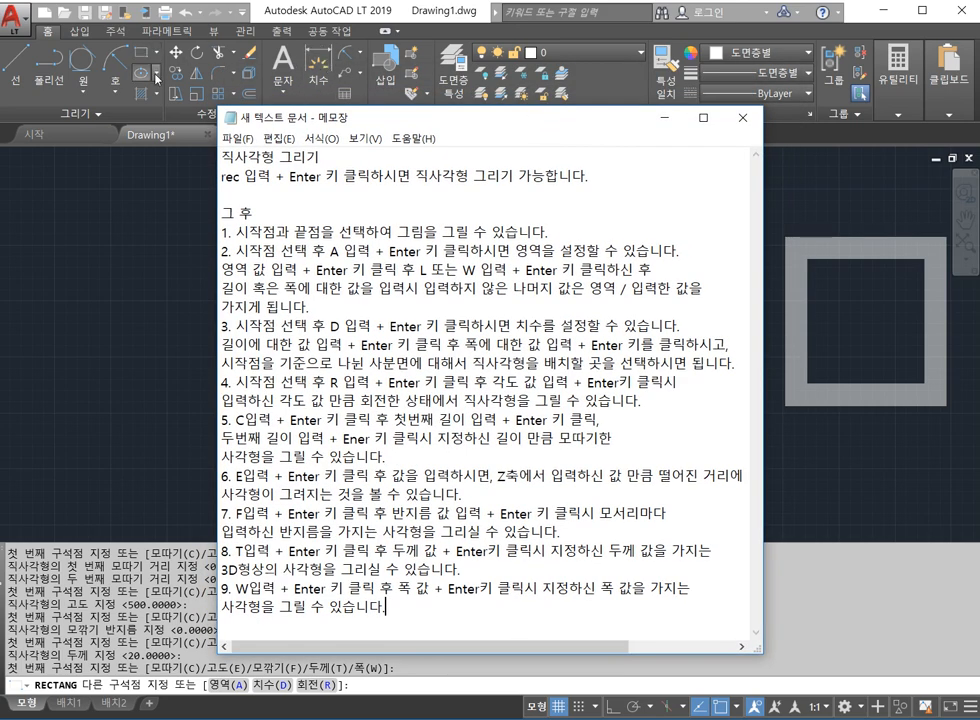